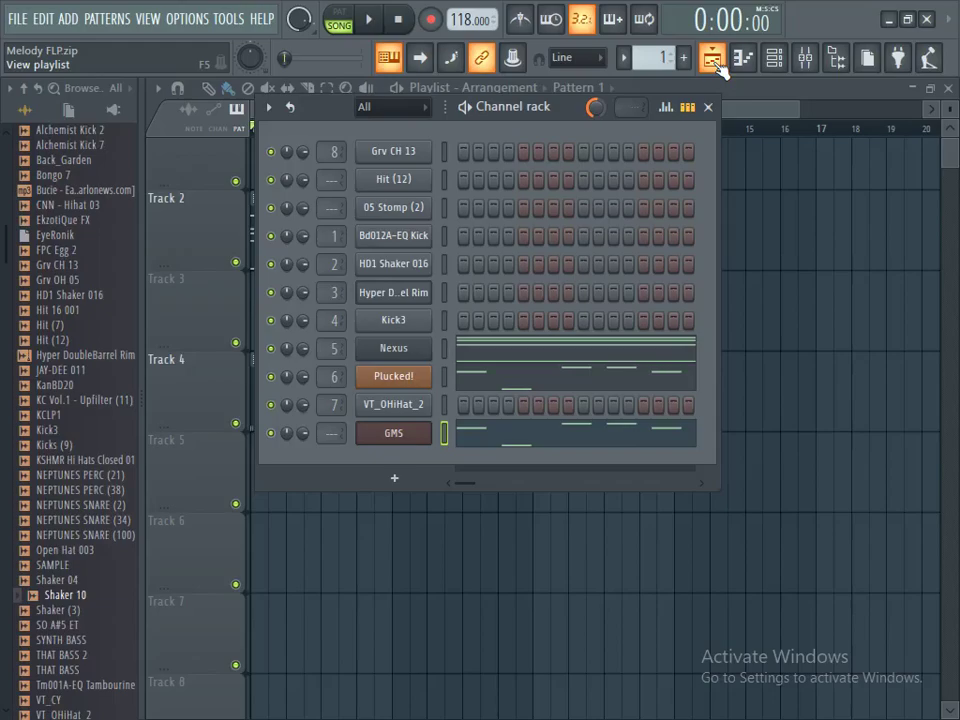
# Add a Hypersonic instrument channel to the channel rack and arrange its window within view
pyautogui.moveTo(480, 106); pyautogui.dragTo(529, 100)
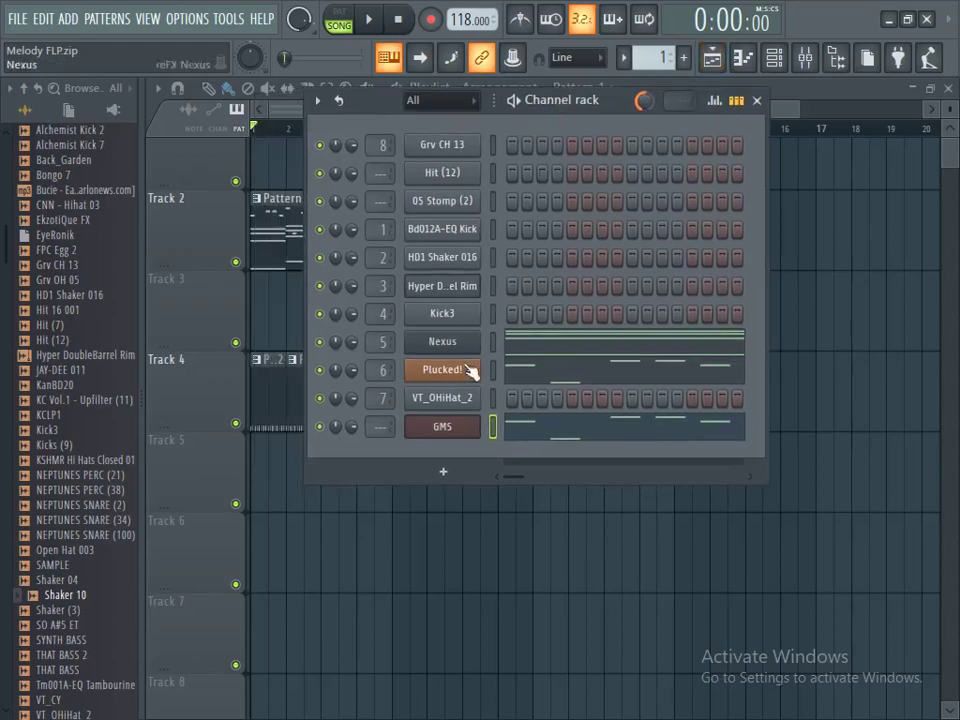
pyautogui.click(443, 472)
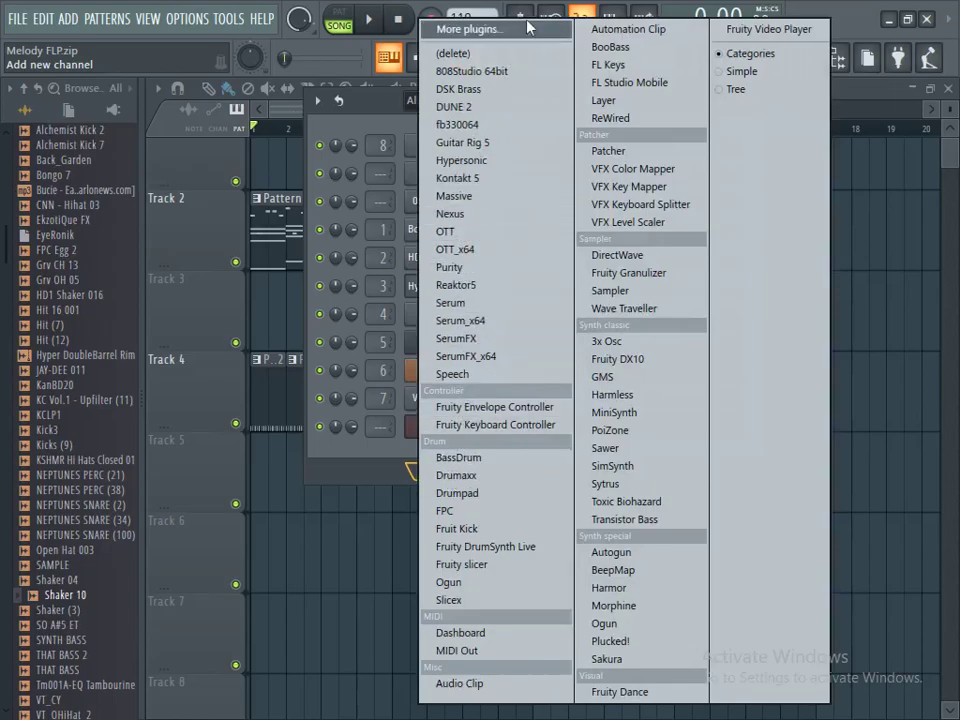
pyautogui.click(473, 163)
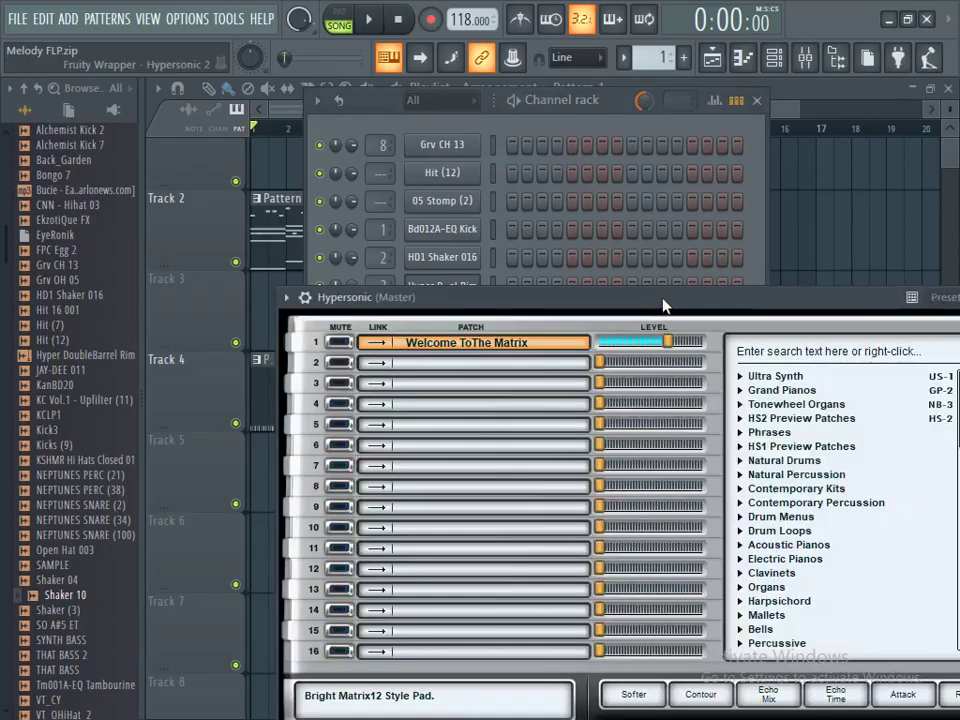
pyautogui.moveTo(663, 305); pyautogui.dragTo(535, 242)
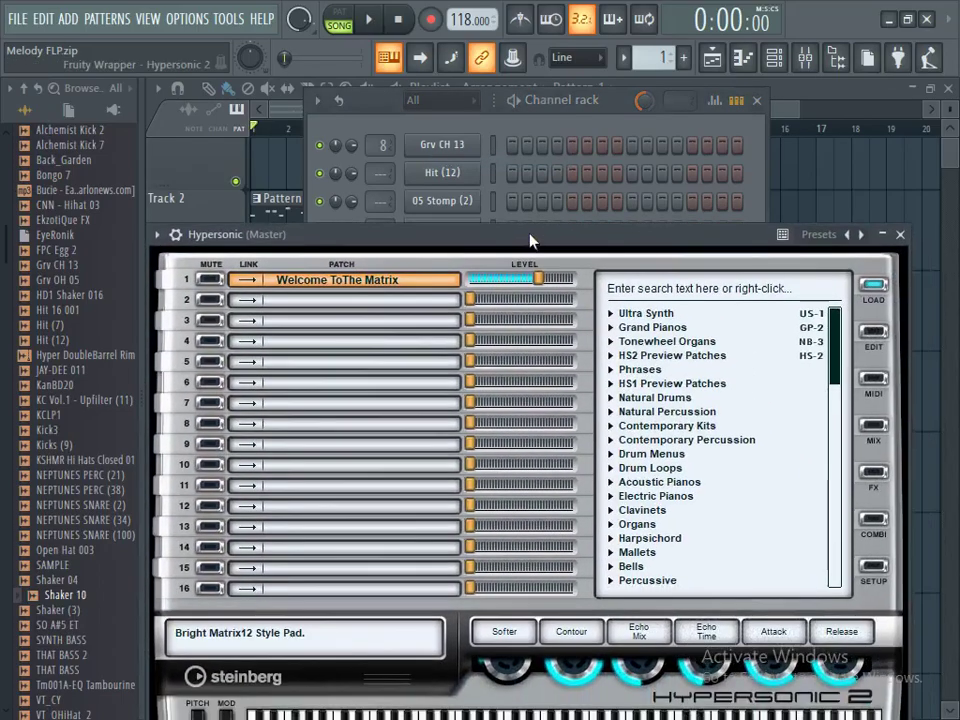
pyautogui.click(848, 236)
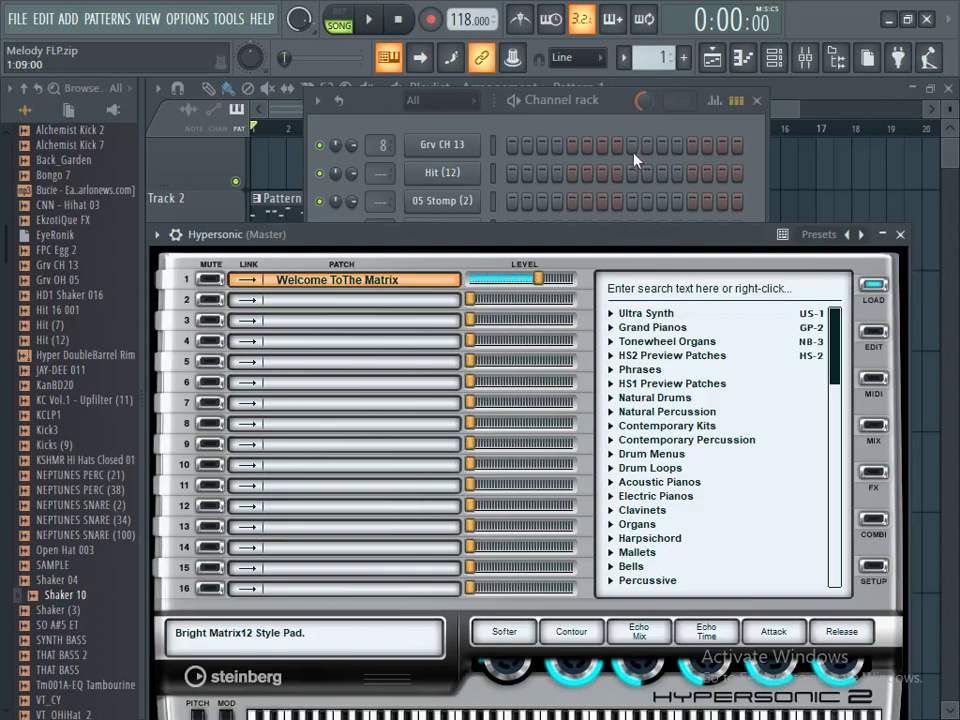
# Load the Tube Bass patch from the Synth Basses category into Hypersonic's first slot and collapse the plugin window
pyautogui.moveTo(830, 355); pyautogui.dragTo(828, 466)
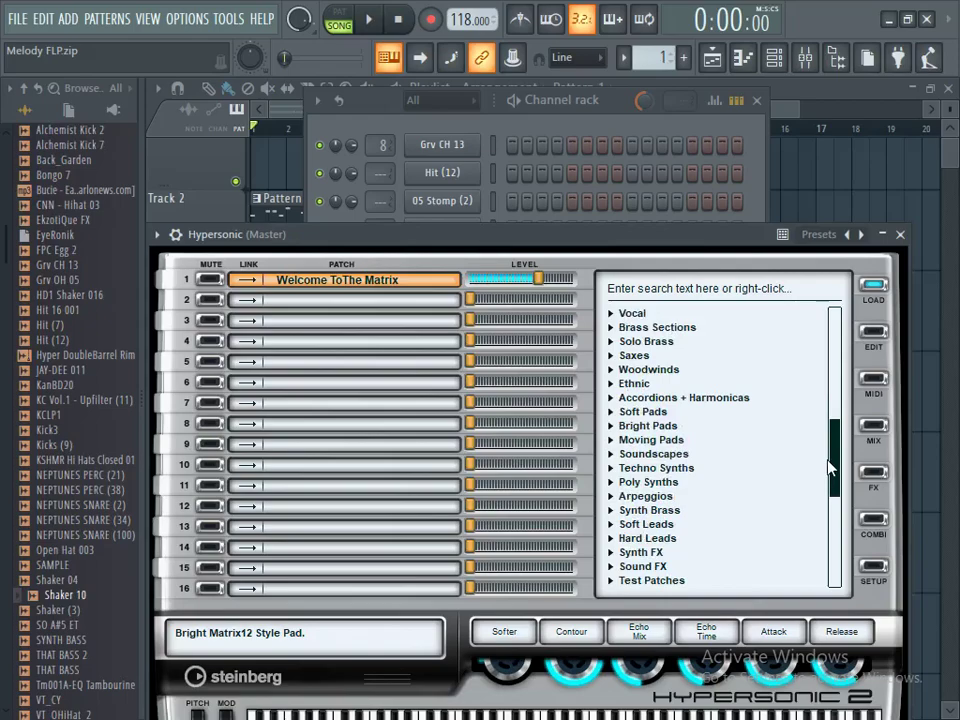
pyautogui.moveTo(828, 466); pyautogui.dragTo(826, 470)
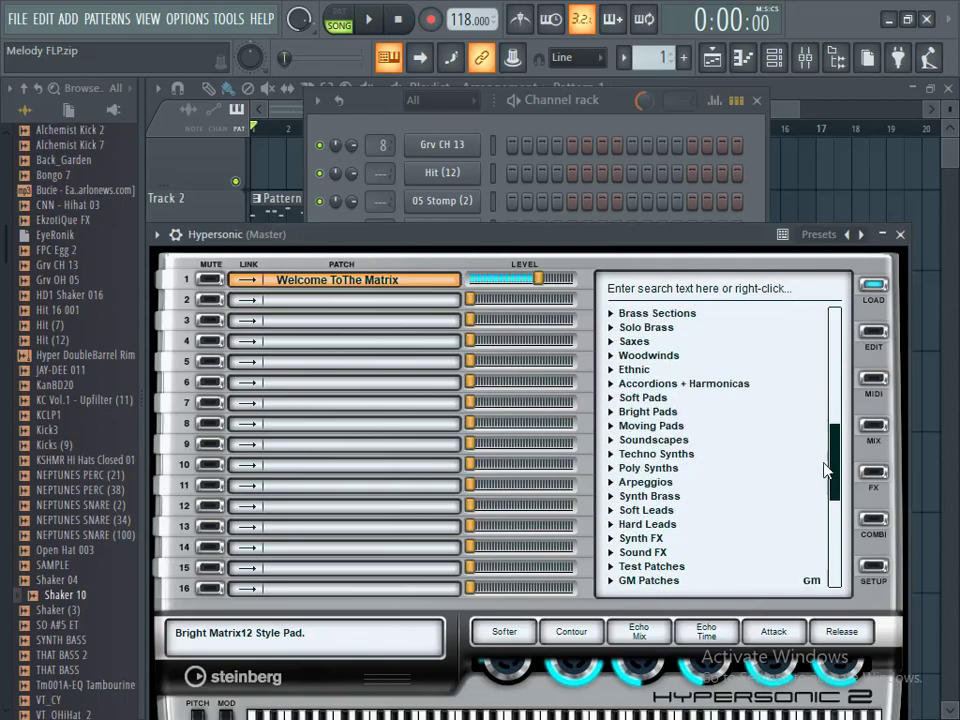
pyautogui.scroll(-2, 707, 451)
pyautogui.scroll(1, 676, 487)
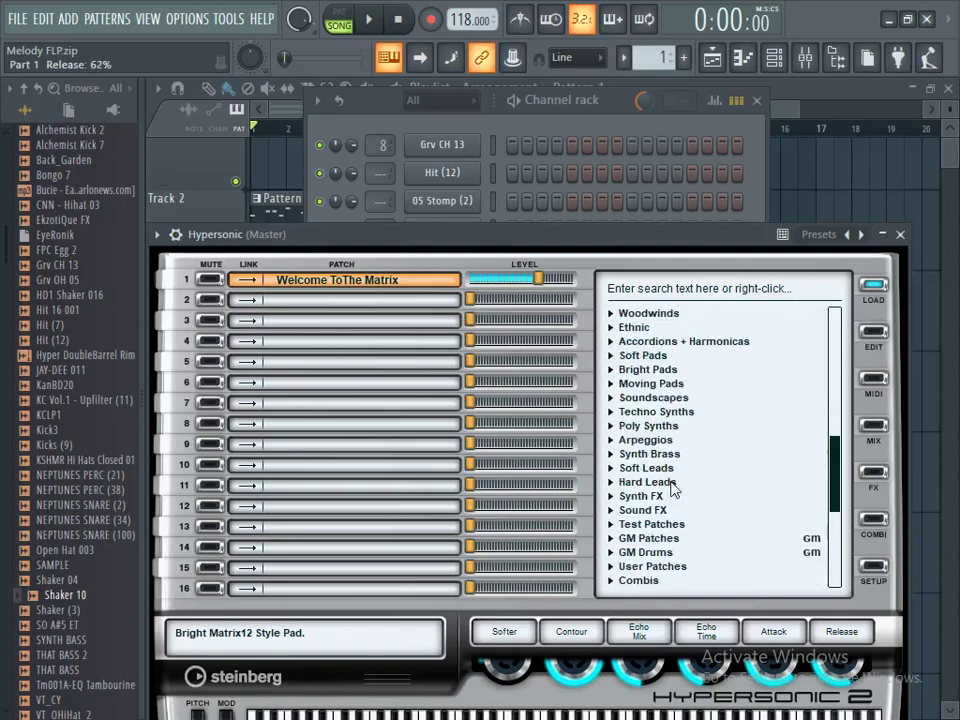
pyautogui.scroll(4, 673, 487)
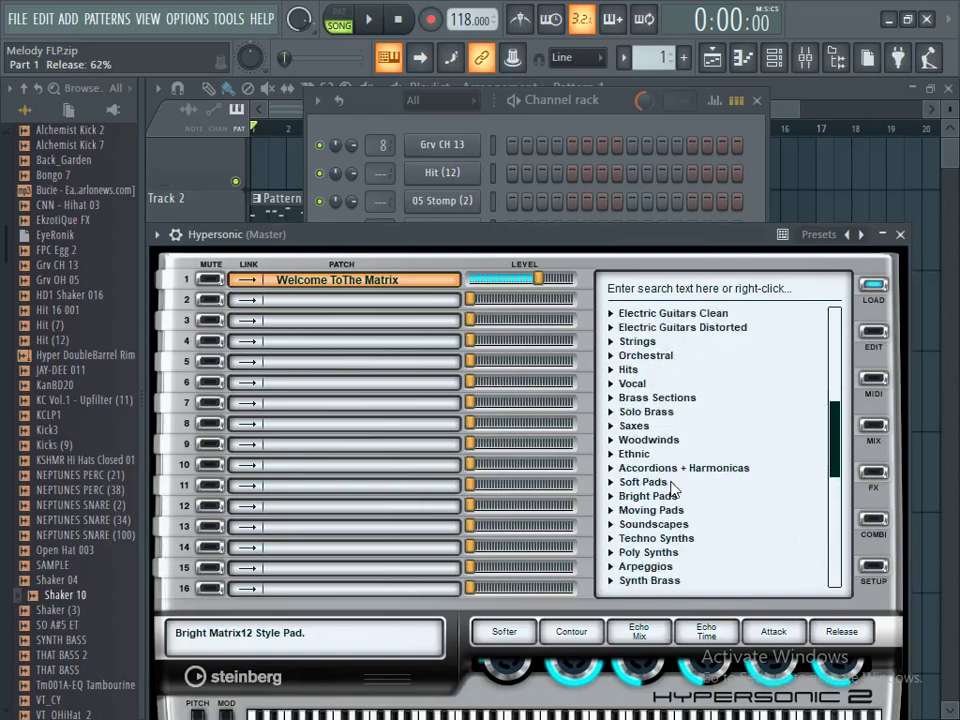
pyautogui.scroll(1, 673, 487)
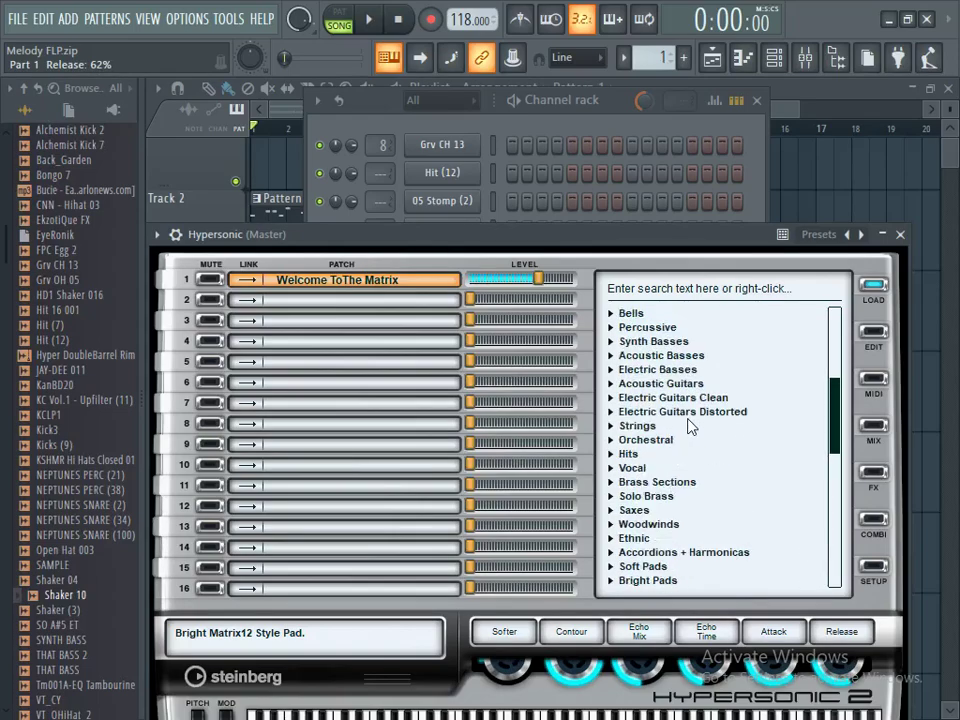
pyautogui.click(614, 354)
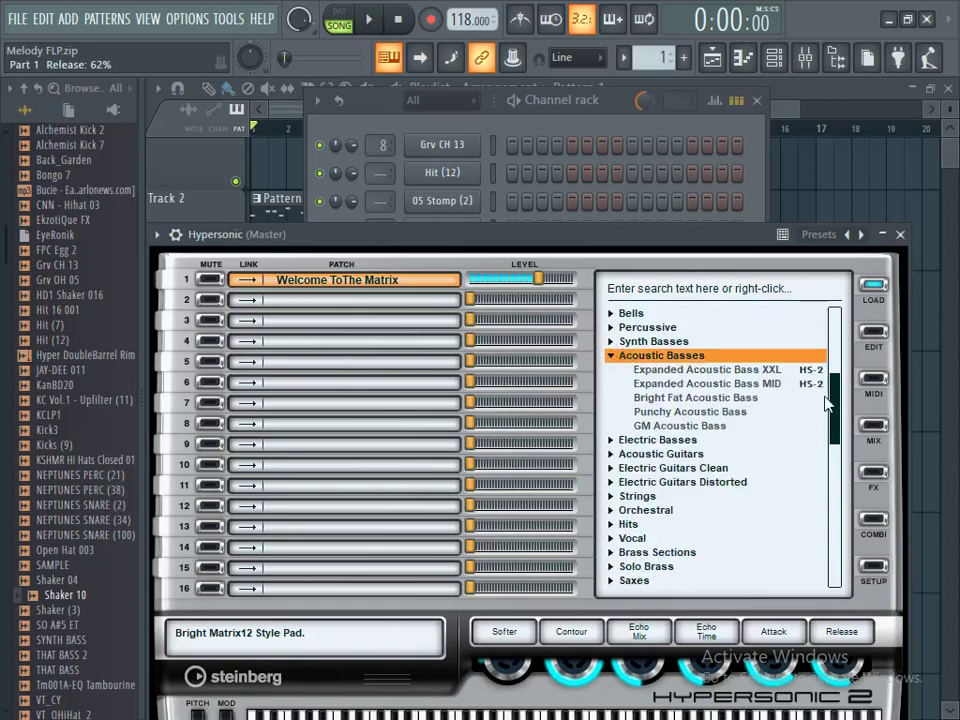
pyautogui.click(612, 355)
pyautogui.click(612, 341)
pyautogui.moveTo(832, 366); pyautogui.dragTo(792, 463)
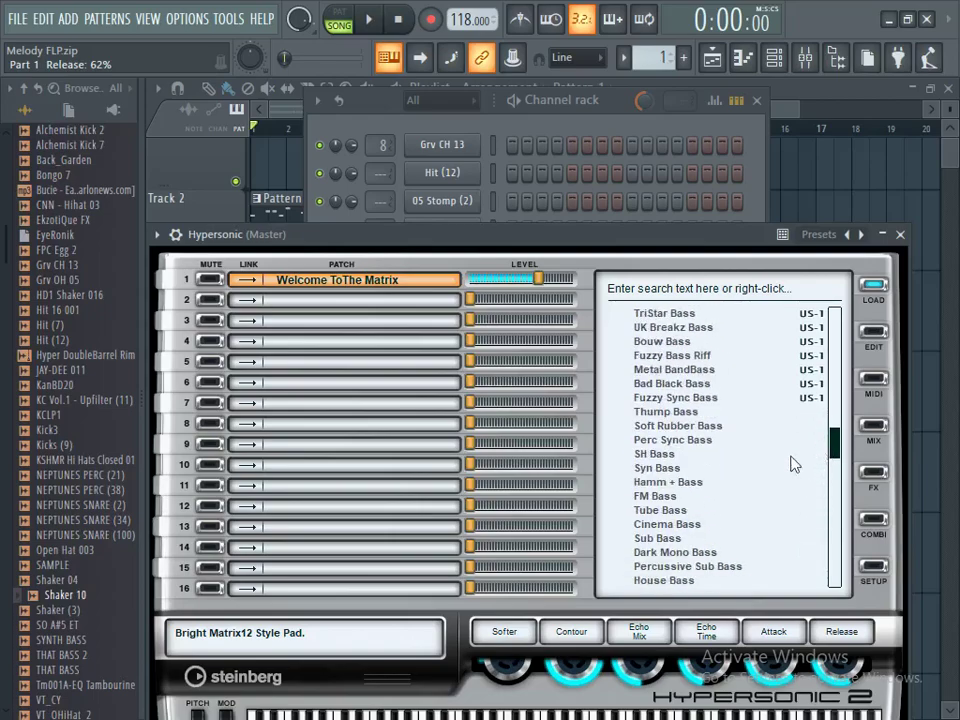
pyautogui.click(663, 512)
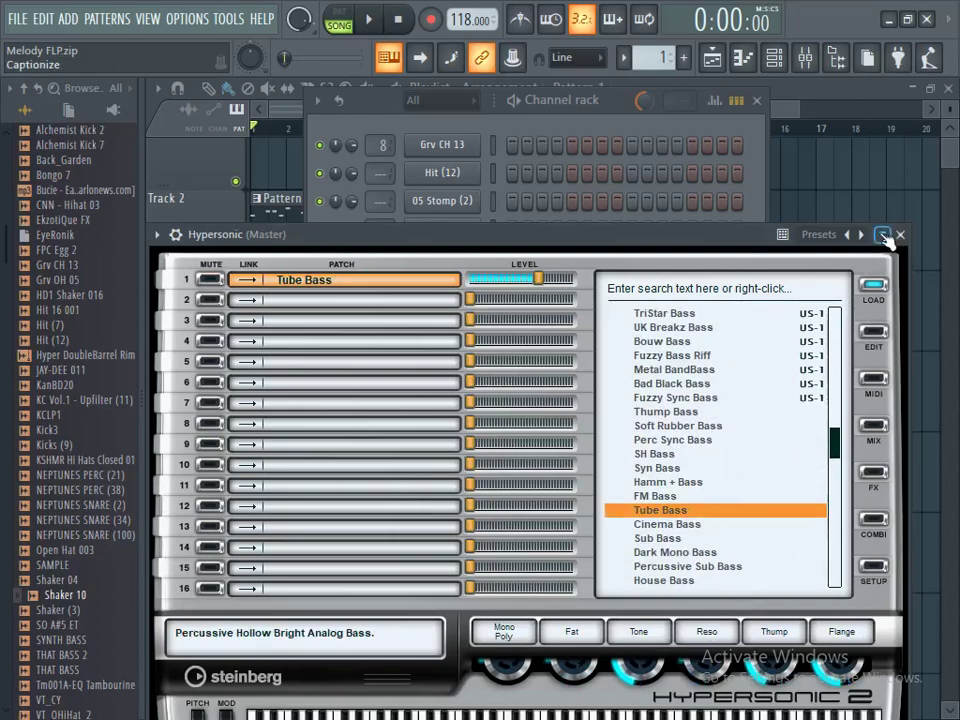
pyautogui.click(883, 235)
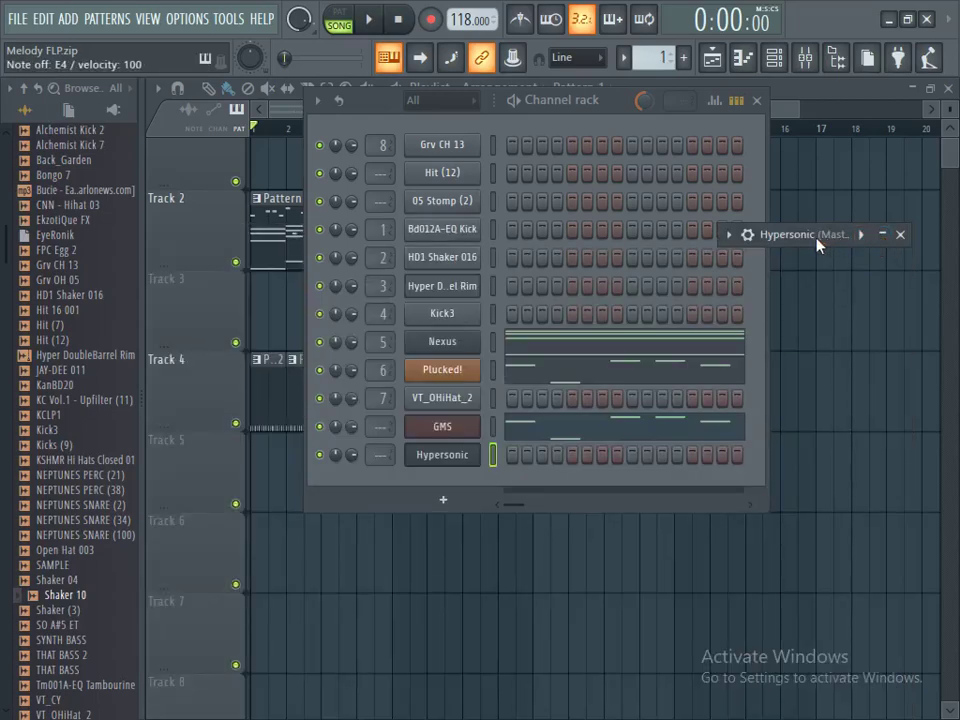
# Repeat the Pattern 1 clips on Track 2 and the Pattern 2 clips on Track 4 across bars 9 to 16, and preview the arrangement
pyautogui.click(711, 62)
pyautogui.click(711, 62)
pyautogui.click(711, 62)
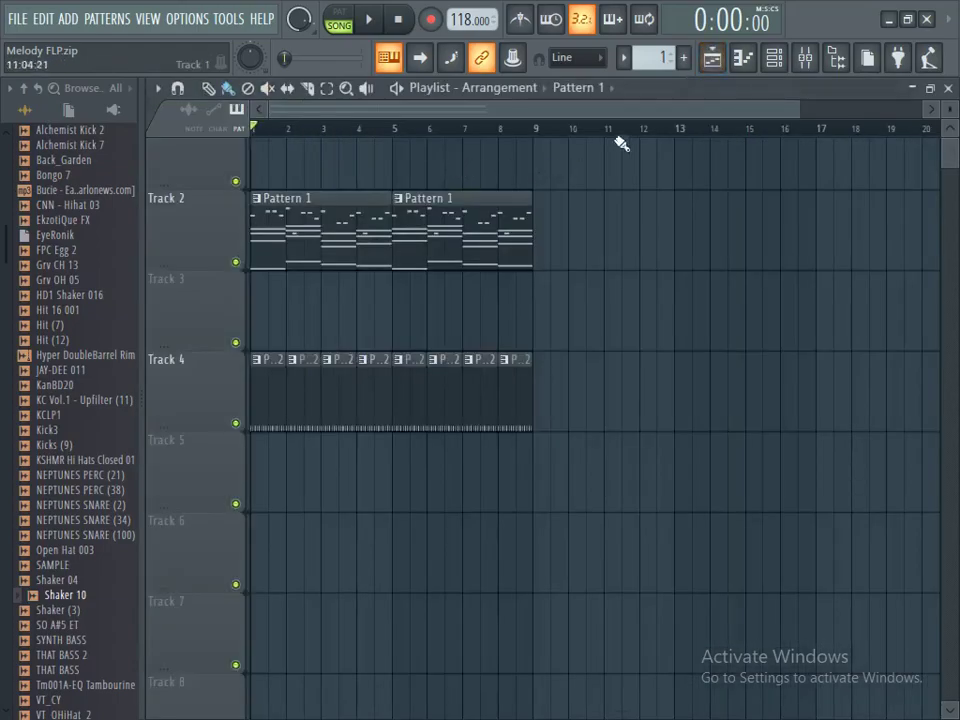
pyautogui.press('space')
pyautogui.moveTo(803, 110); pyautogui.dragTo(851, 139)
pyautogui.press('space')
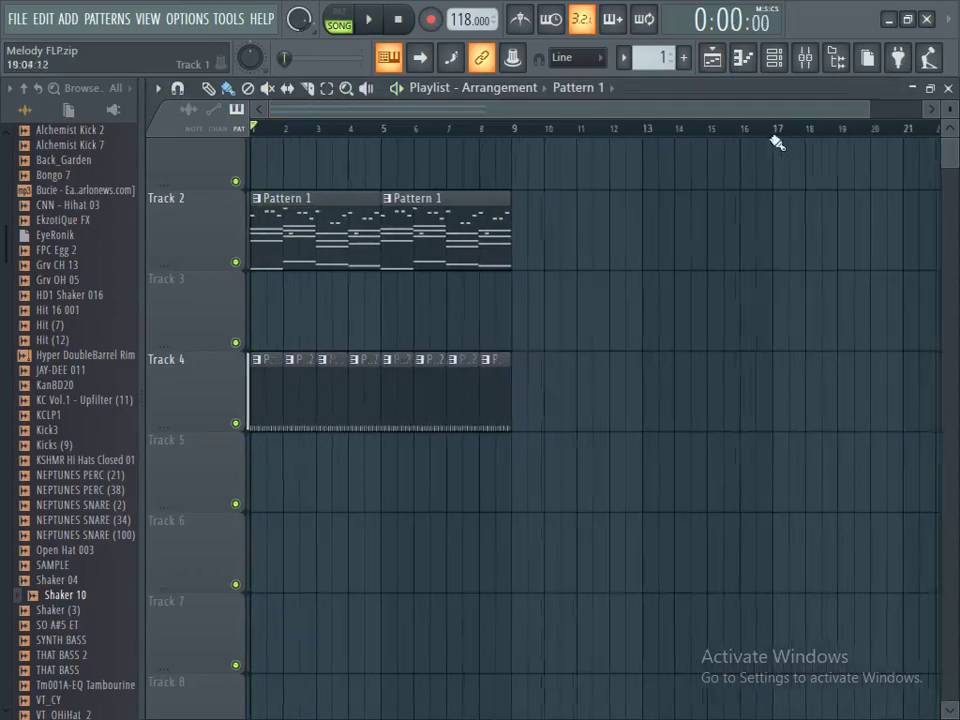
pyautogui.moveTo(515, 255)
pyautogui.mouseDown()
pyautogui.moveTo(596, 257)
pyautogui.moveTo(534, 369)
pyautogui.mouseUp()
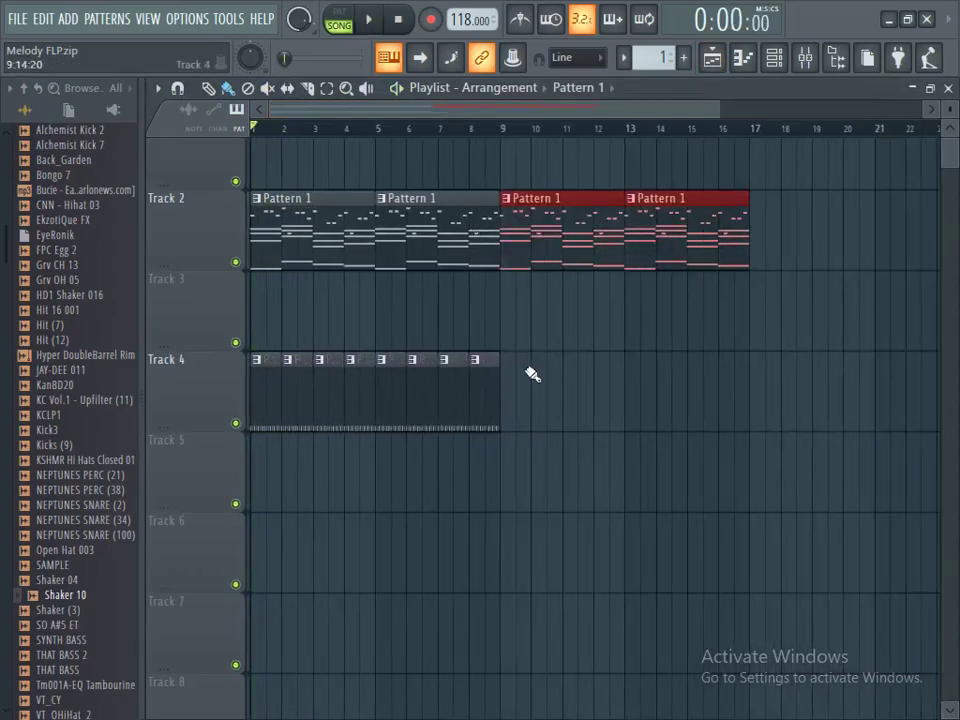
pyautogui.moveTo(510, 410); pyautogui.dragTo(716, 424)
pyautogui.press('space')
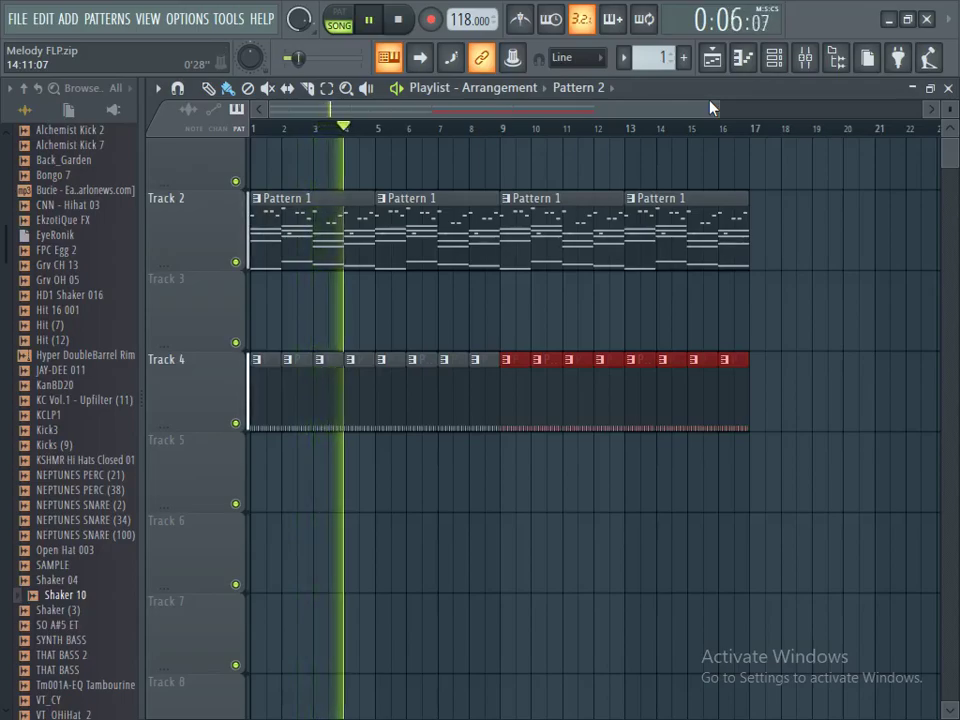
pyautogui.press('space')
# Show Pattern 2 in the channel rack and audition notes on the Hypersonic channel
pyautogui.click(776, 62)
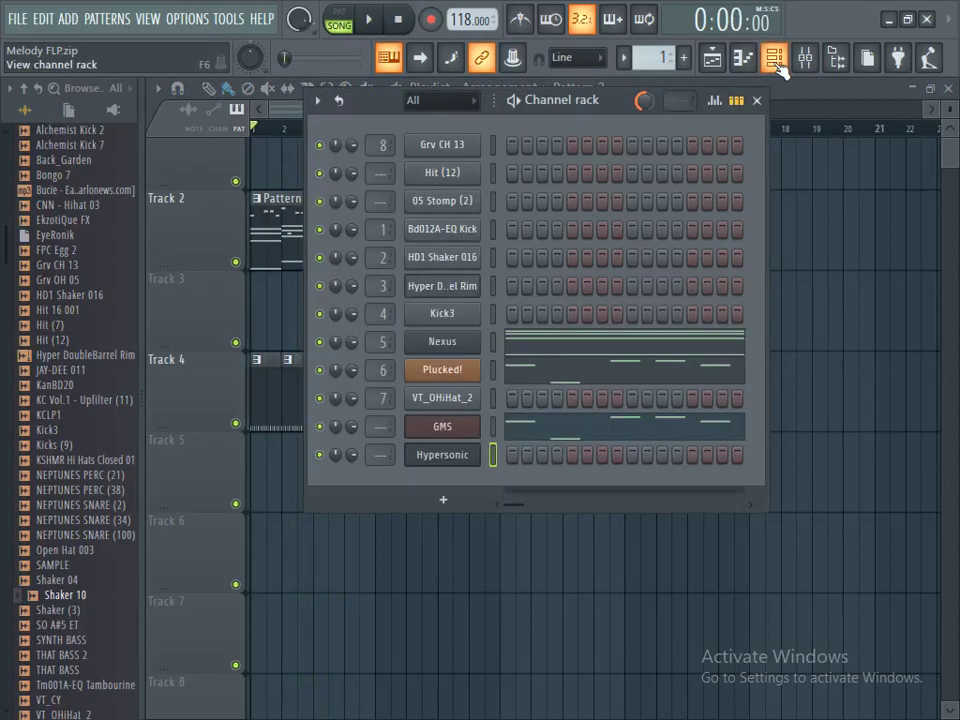
pyautogui.click(623, 57)
pyautogui.click(657, 102)
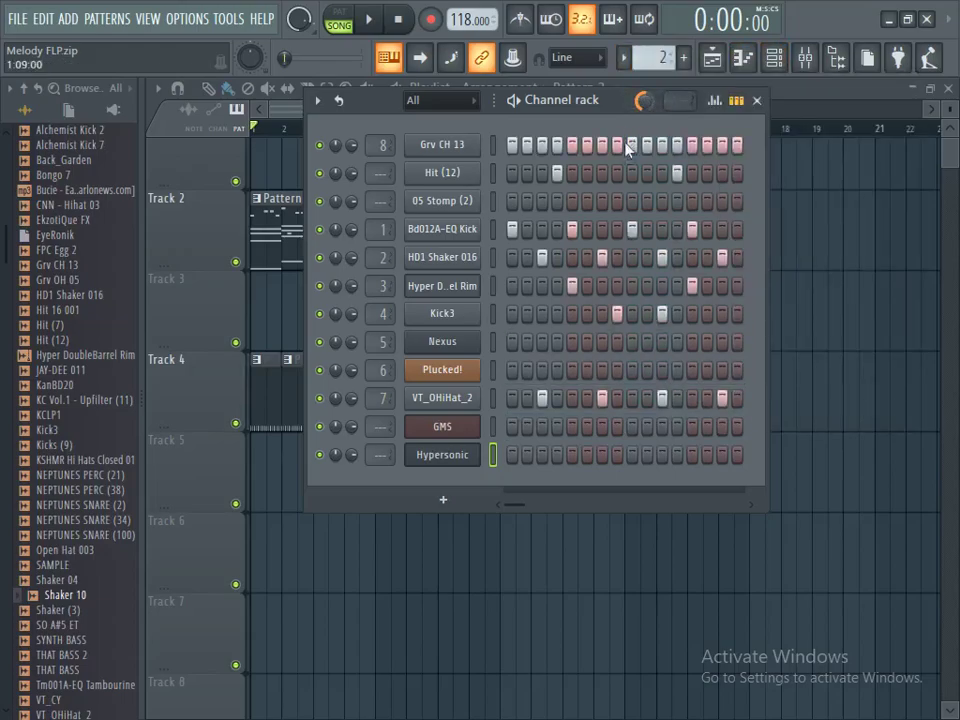
pyautogui.moveTo(574, 107); pyautogui.dragTo(524, 118)
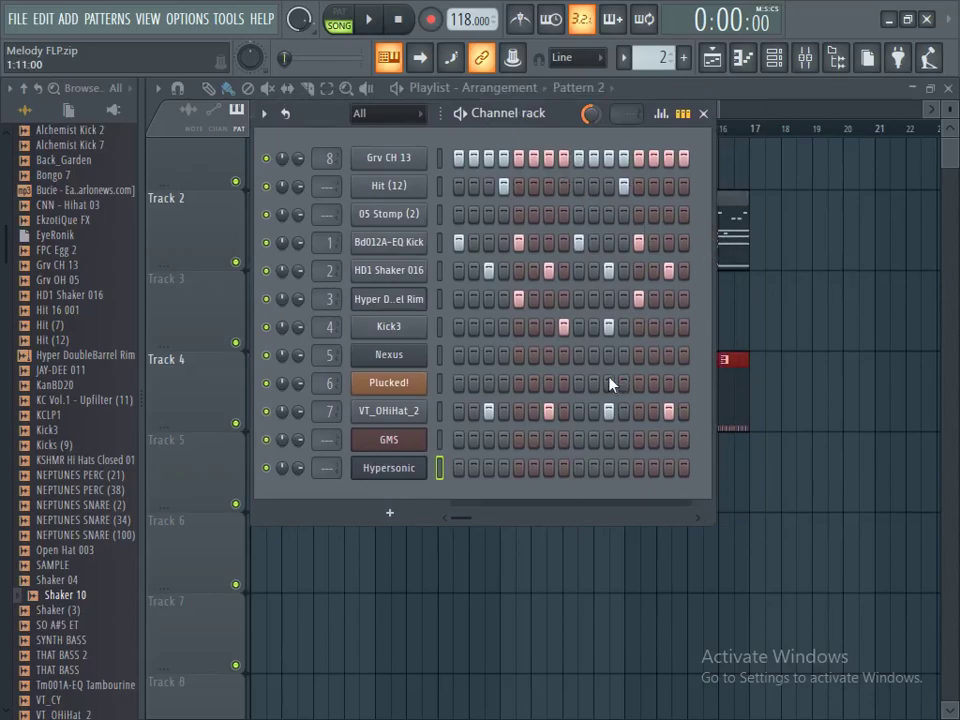
pyautogui.press('c')
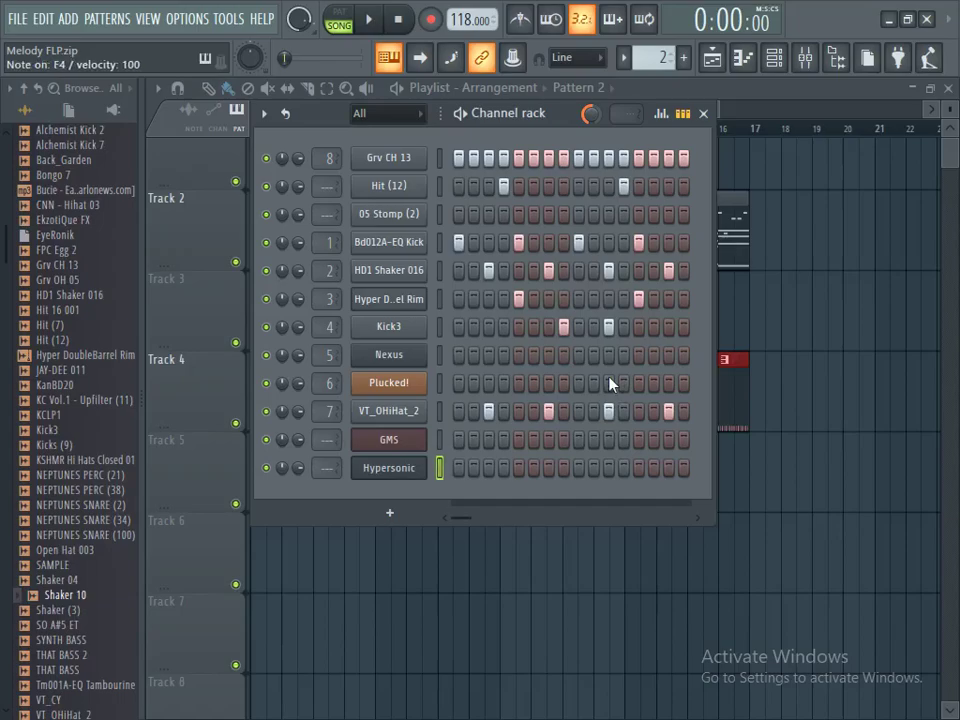
pyautogui.press('d')
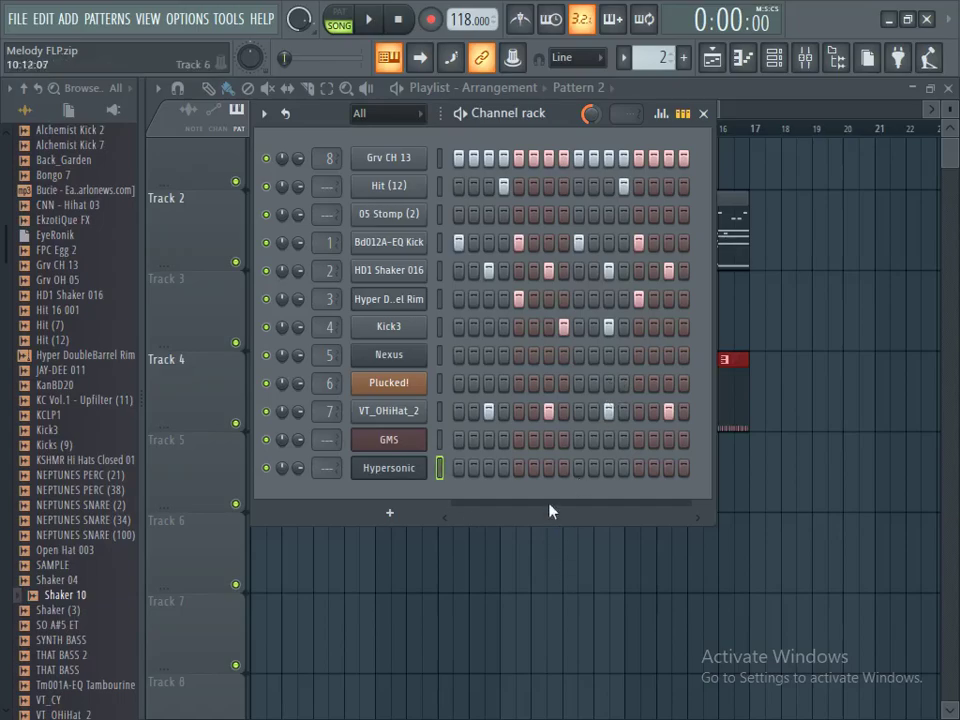
# Play the song and enable steps 4, 8 and 11 on the Hypersonic channel in Pattern 2
pyautogui.press('space')
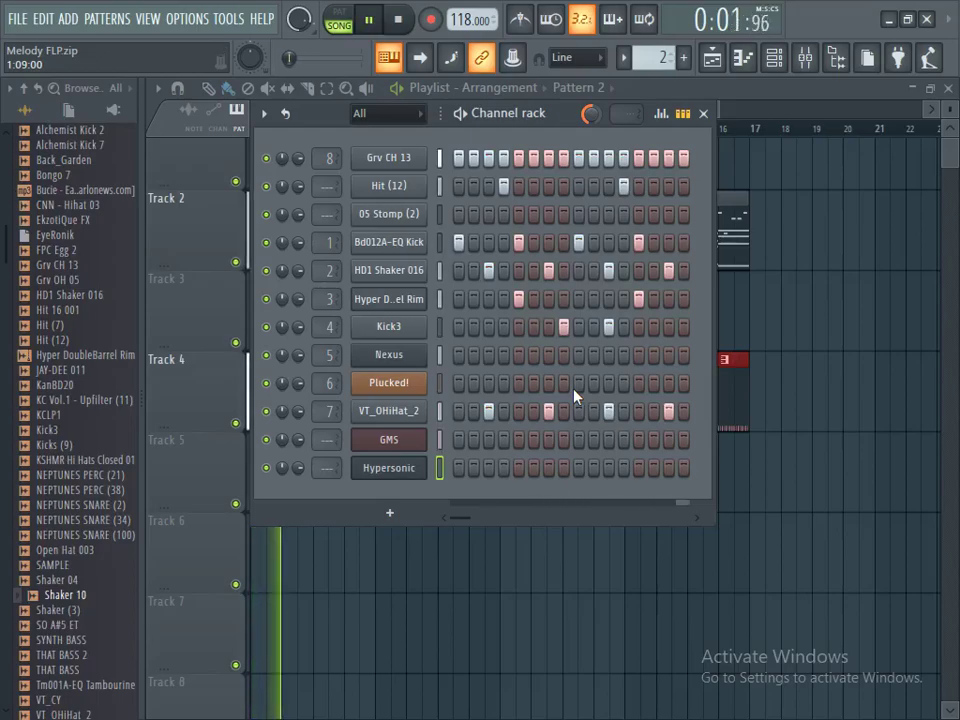
pyautogui.press('space')
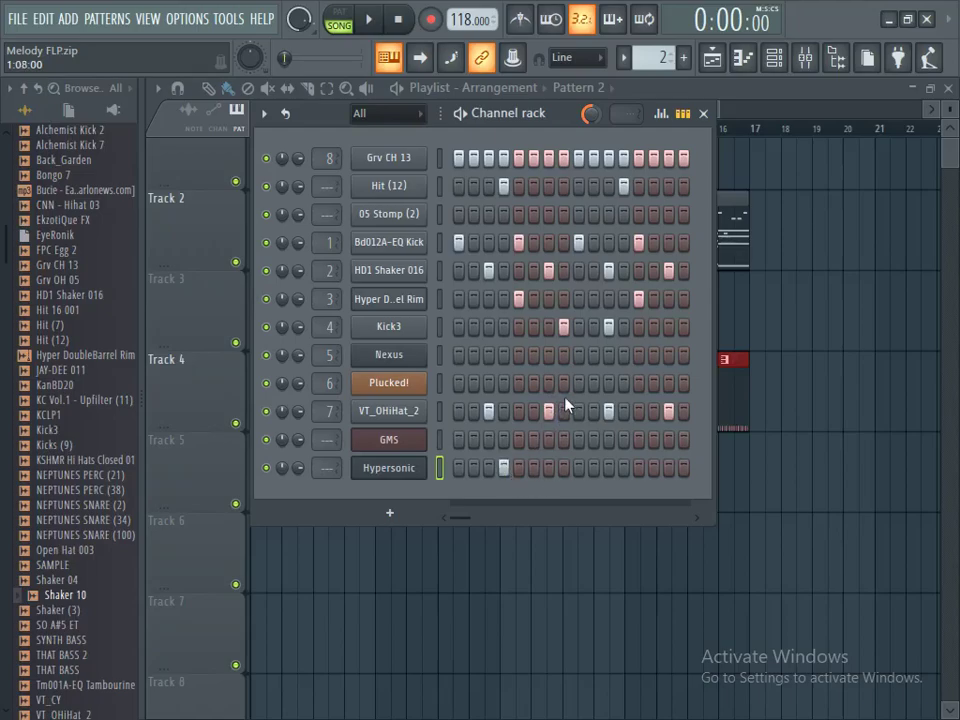
pyautogui.press('space')
pyautogui.press('space')
# Compare the song's playback with the Hypersonic channel muted and unmuted
pyautogui.click(266, 467)
pyautogui.press('space')
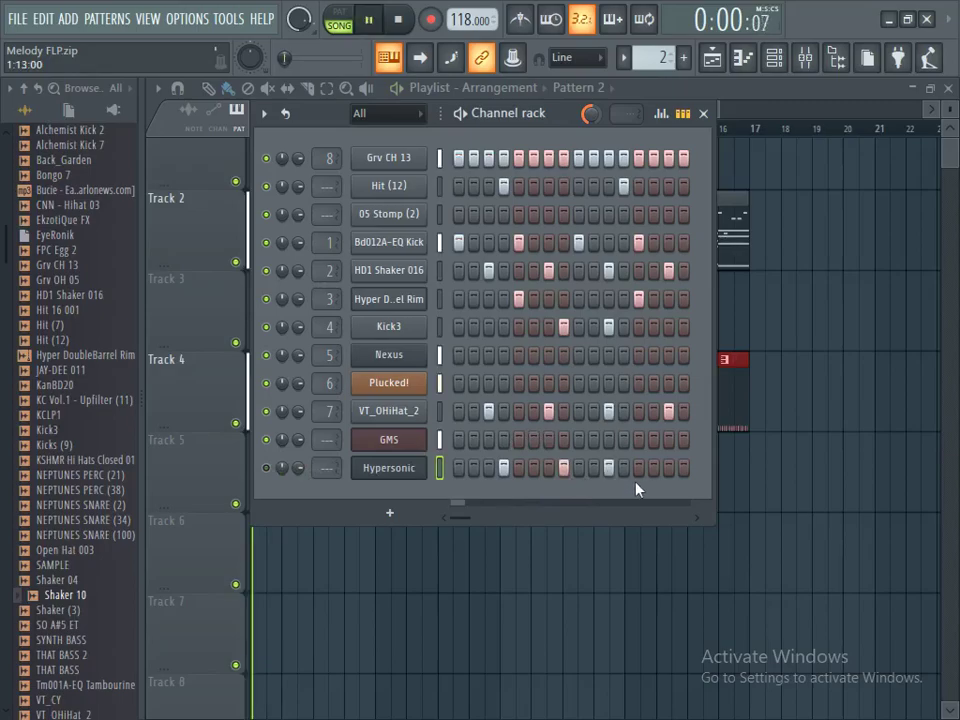
pyautogui.press('space')
pyautogui.click(266, 467)
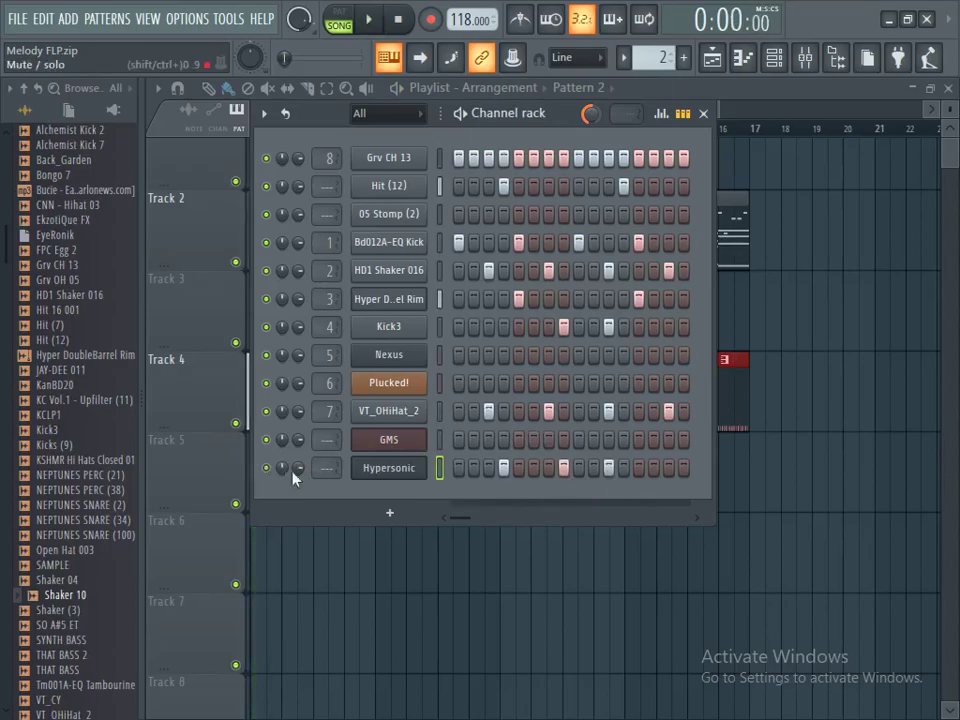
pyautogui.press('space')
pyautogui.press('space')
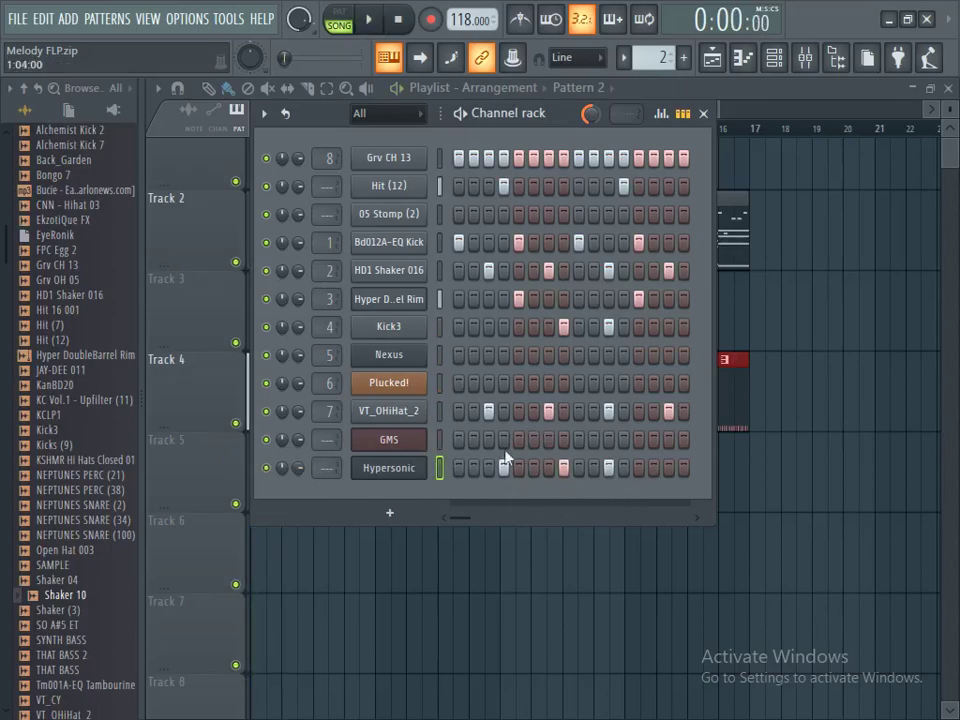
# Mute the Nexus, Plucked! and GMS channels, and enable Hypersonic step 14 while checking the rhythm in playback
pyautogui.click(266, 354)
pyautogui.click(266, 383)
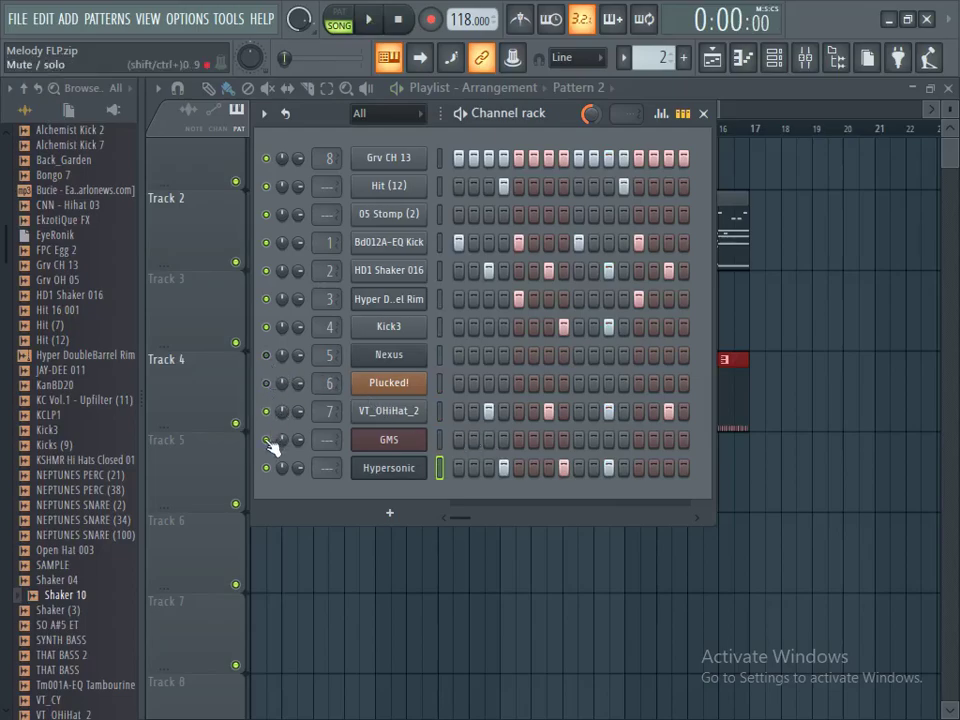
pyautogui.press('space')
pyautogui.press('space')
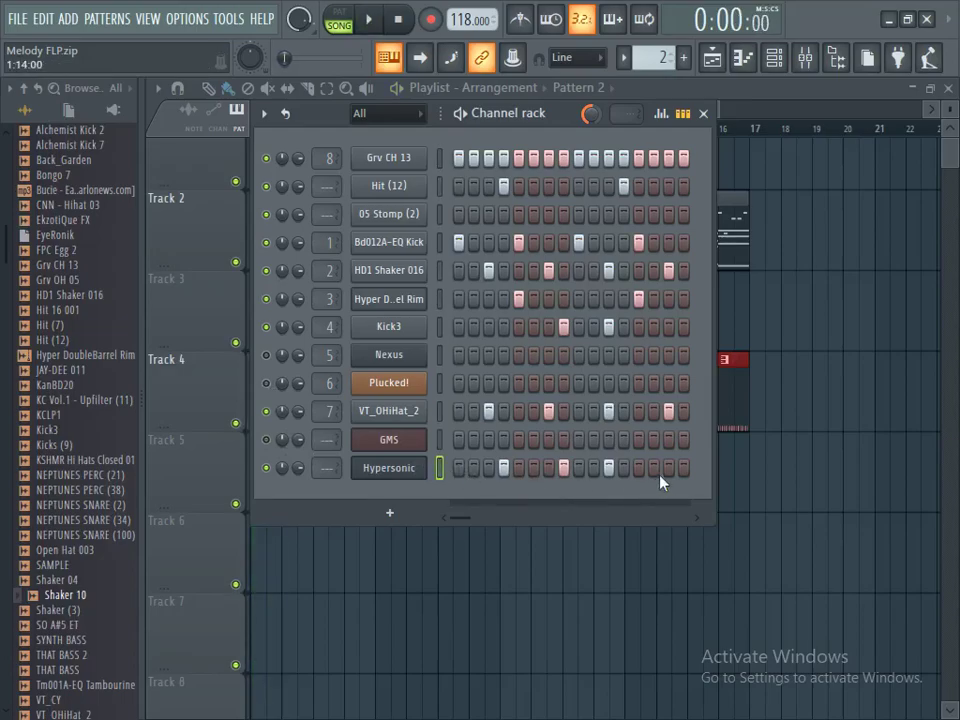
pyautogui.press('space')
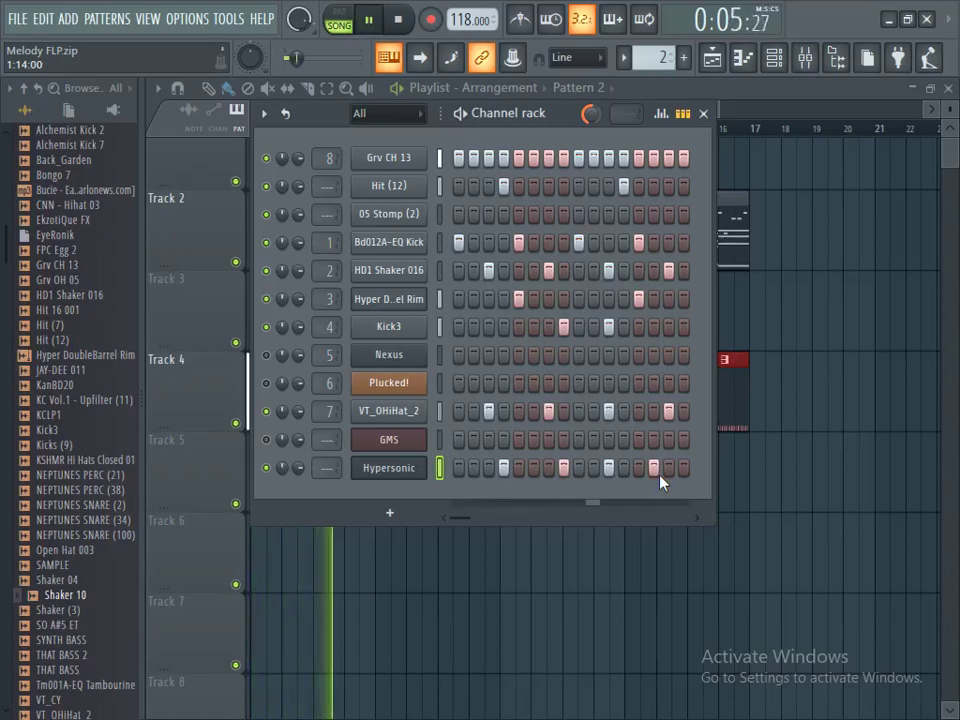
pyautogui.press('space')
# Move the Hypersonic steps out of Pattern 2 into a new pattern named Bass
pyautogui.rightClick(399, 467)
pyautogui.click(656, 465)
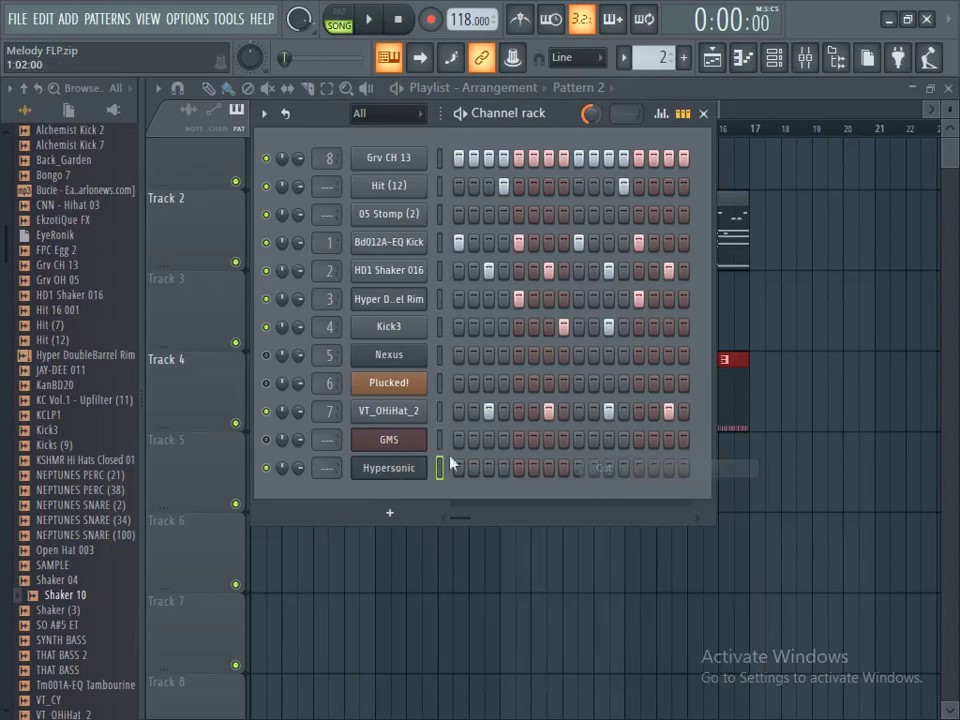
pyautogui.click(683, 57)
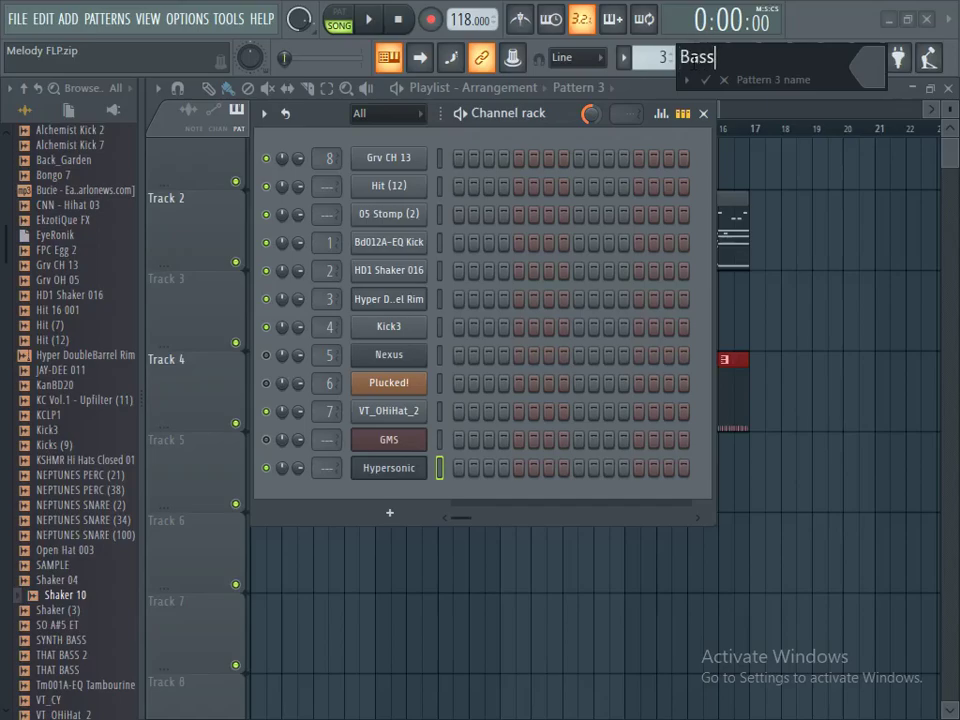
pyautogui.press('Return')
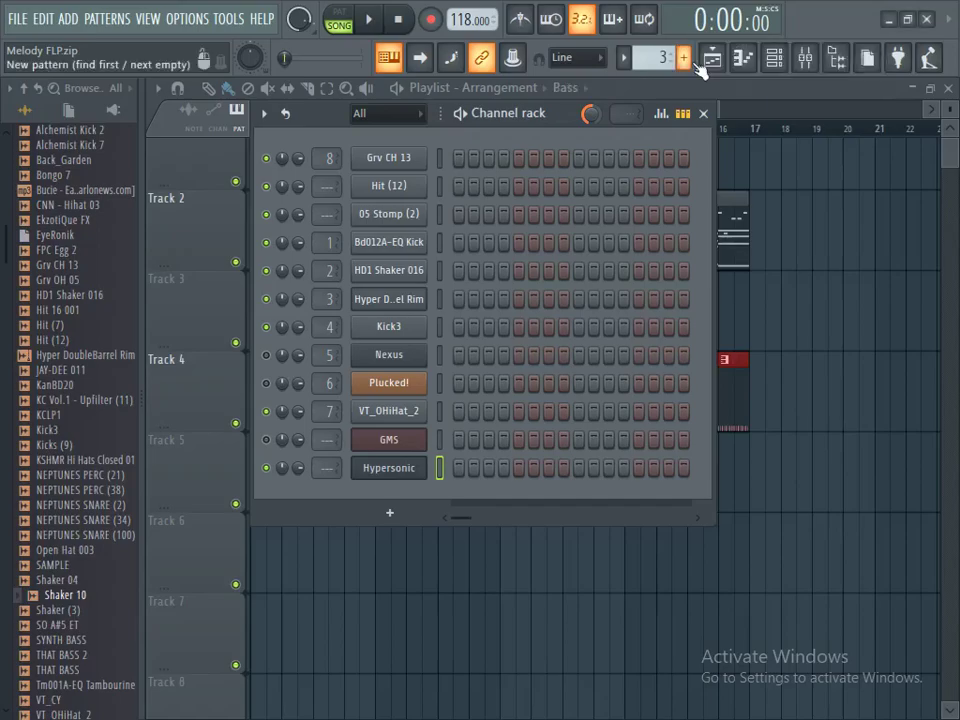
pyautogui.hotkey('ctrl', 'v')
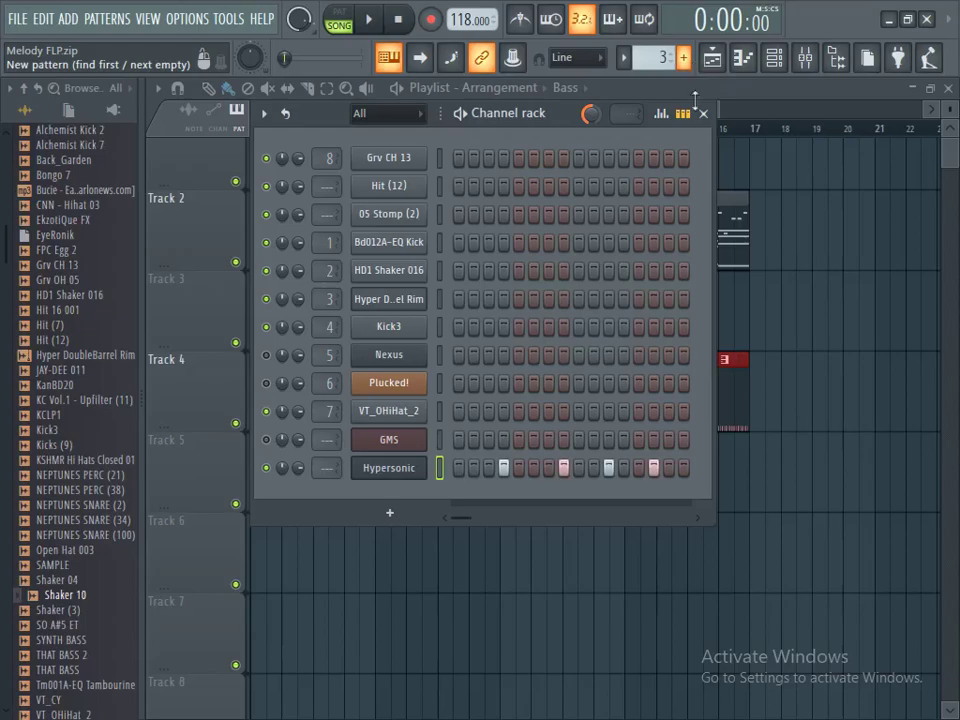
# Open the Hypersonic channel's four steps as notes in the piano roll and play the song briefly
pyautogui.rightClick(420, 467)
pyautogui.click(445, 466)
pyautogui.press('space')
pyautogui.scroll(3, 572, 121)
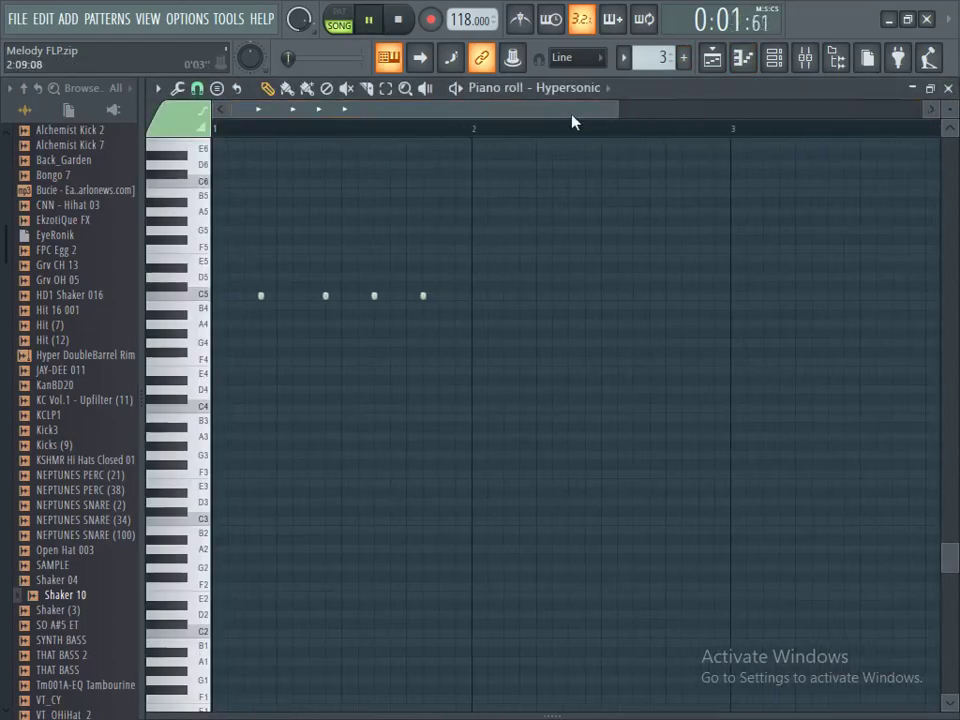
pyautogui.press('space')
# Place a Bass pattern clip at bar 1 of Track 5 and play it with the Hypersonic piano roll open
pyautogui.click(712, 57)
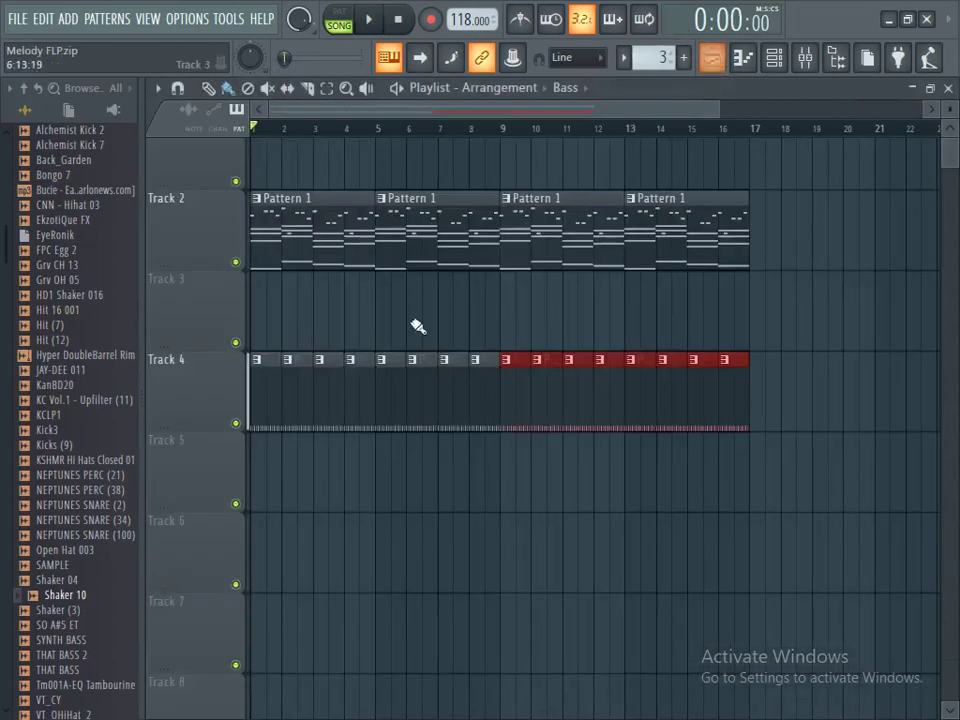
pyautogui.click(266, 498)
pyautogui.press('F7')
pyautogui.press('space')
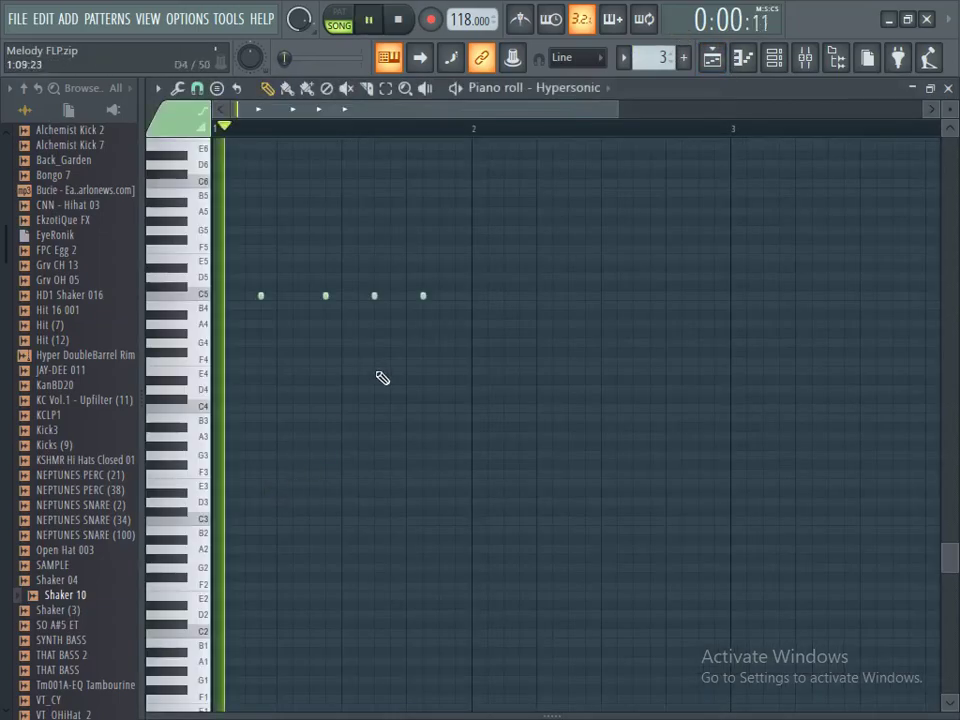
pyautogui.press('space')
# Select all four Hypersonic notes, lengthen them to one step each and move them from C5 down to A4
pyautogui.moveTo(616, 108); pyautogui.dragTo(432, 108)
pyautogui.scroll(2, 838, 125)
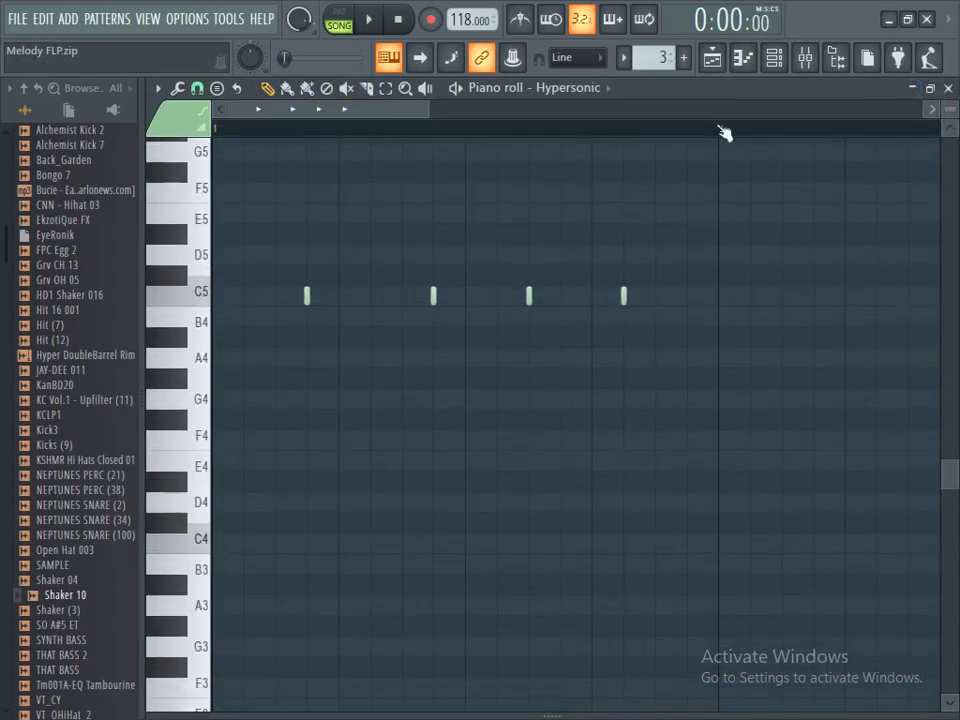
pyautogui.click(385, 88)
pyautogui.hotkey('ctrl', 'a')
pyautogui.click(268, 88)
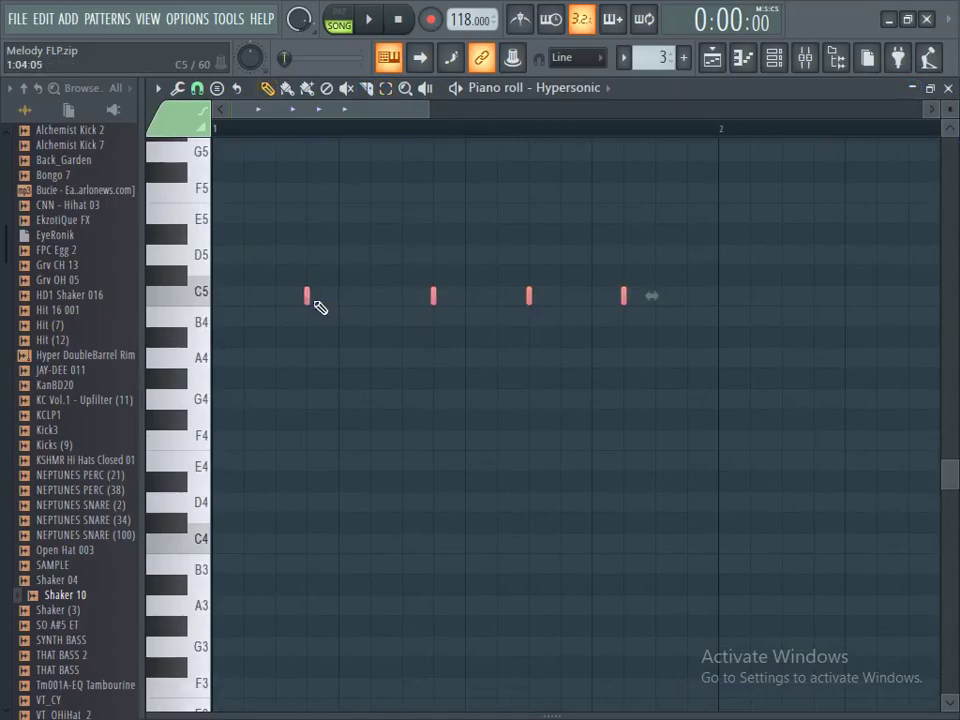
pyautogui.moveTo(312, 298); pyautogui.dragTo(312, 360)
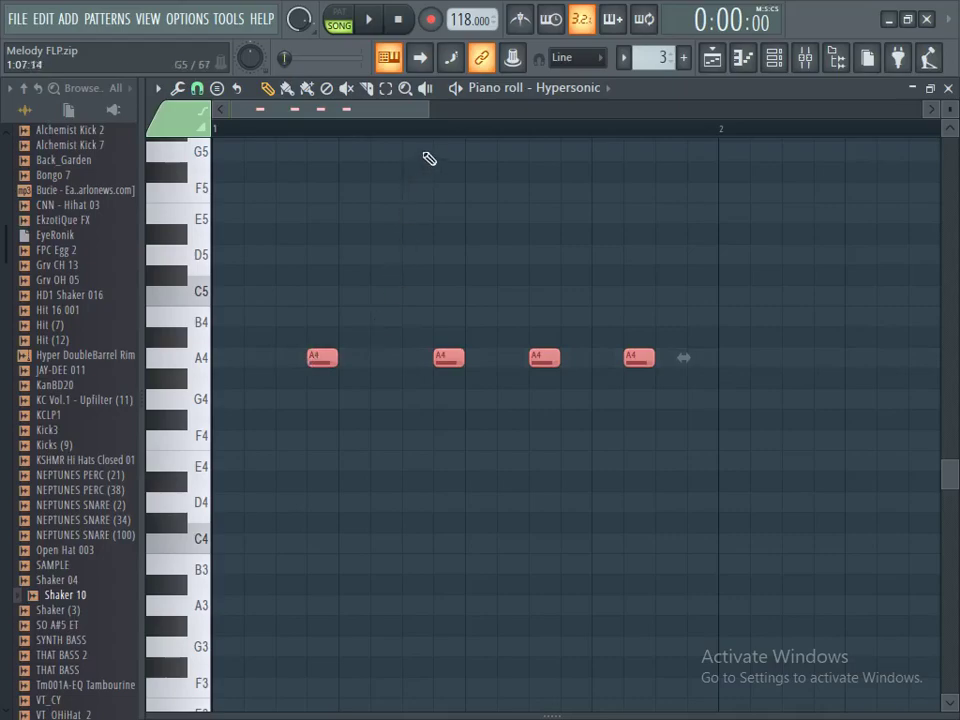
# Play the bass notes, transpose them down one octave to A3 and listen again
pyautogui.moveTo(430, 109); pyautogui.dragTo(561, 139)
pyautogui.press('space')
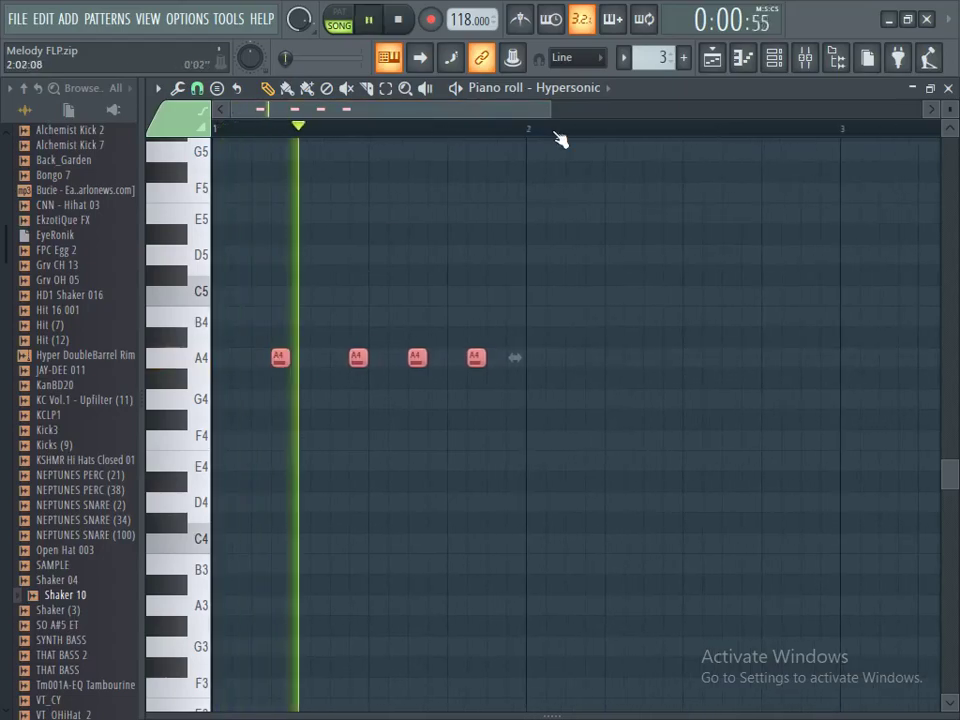
pyautogui.press('space')
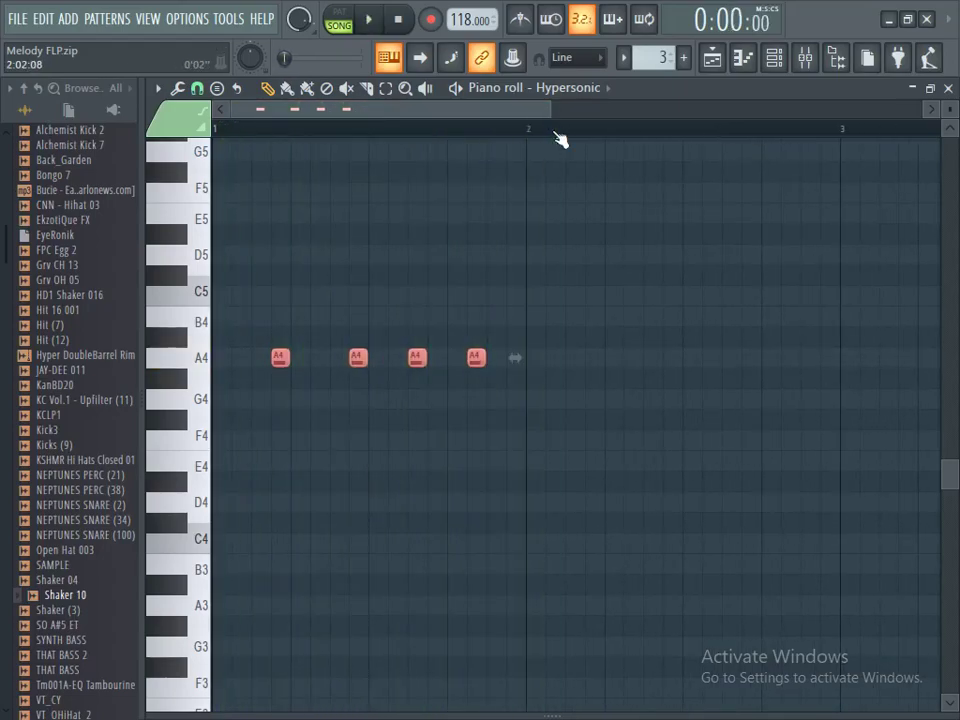
pyautogui.hotkey('ctrl', 'Down')
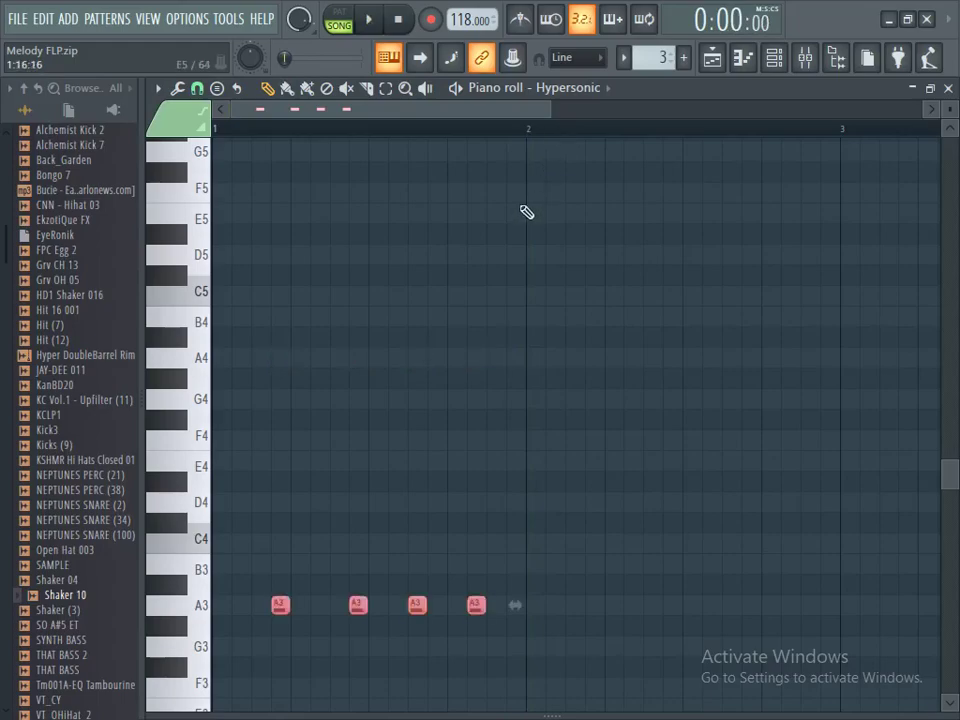
pyautogui.scroll(-4, 527, 212)
pyautogui.press('space')
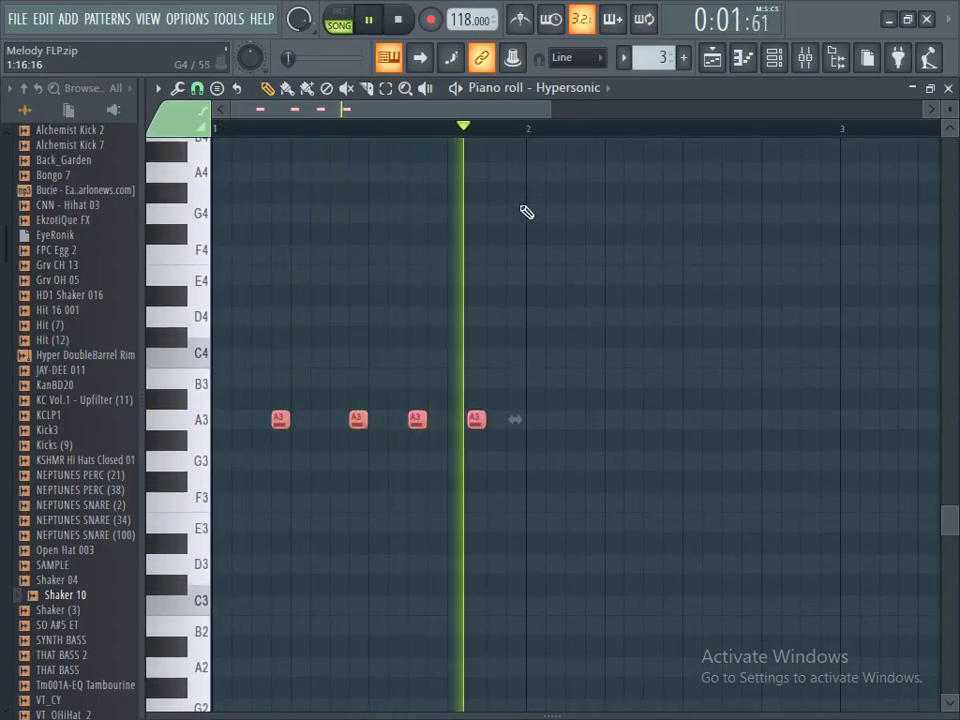
pyautogui.press('space')
# Duplicate the four A3 notes into bar 2 with the same rhythm and check the Bass clip in the playlist
pyautogui.click(386, 89)
pyautogui.hotkey('ctrl', 'b')
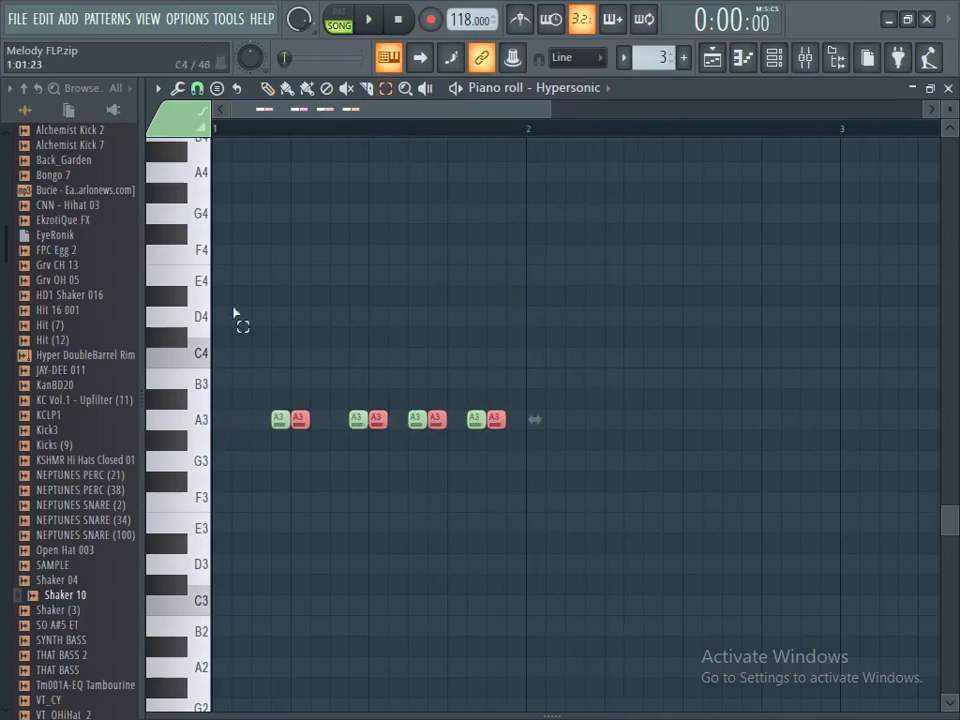
pyautogui.moveTo(293, 414); pyautogui.dragTo(581, 431)
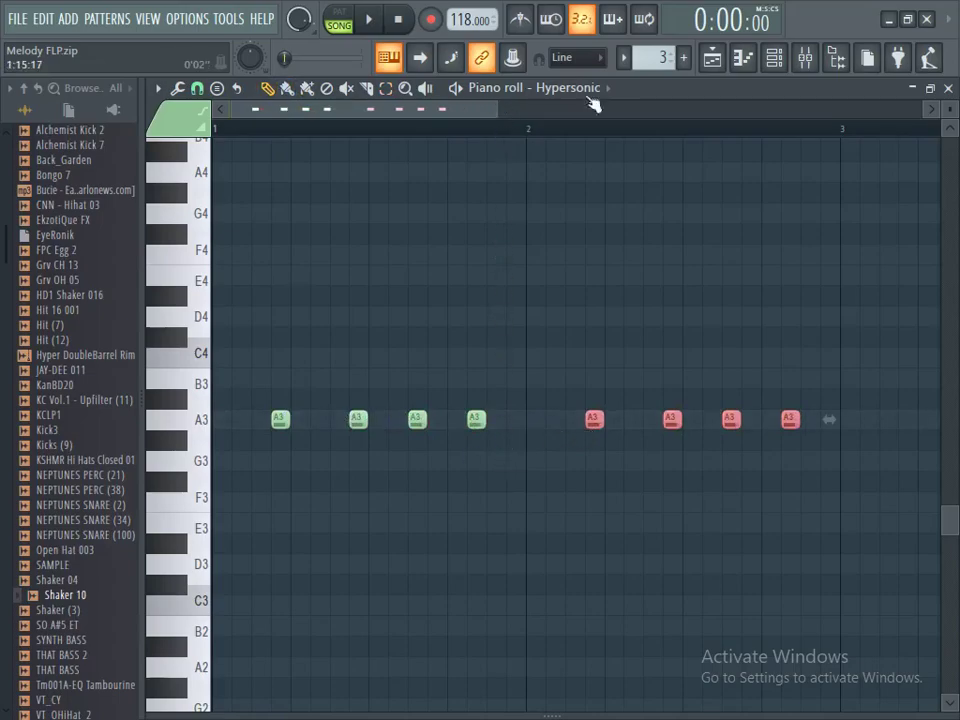
pyautogui.click(711, 58)
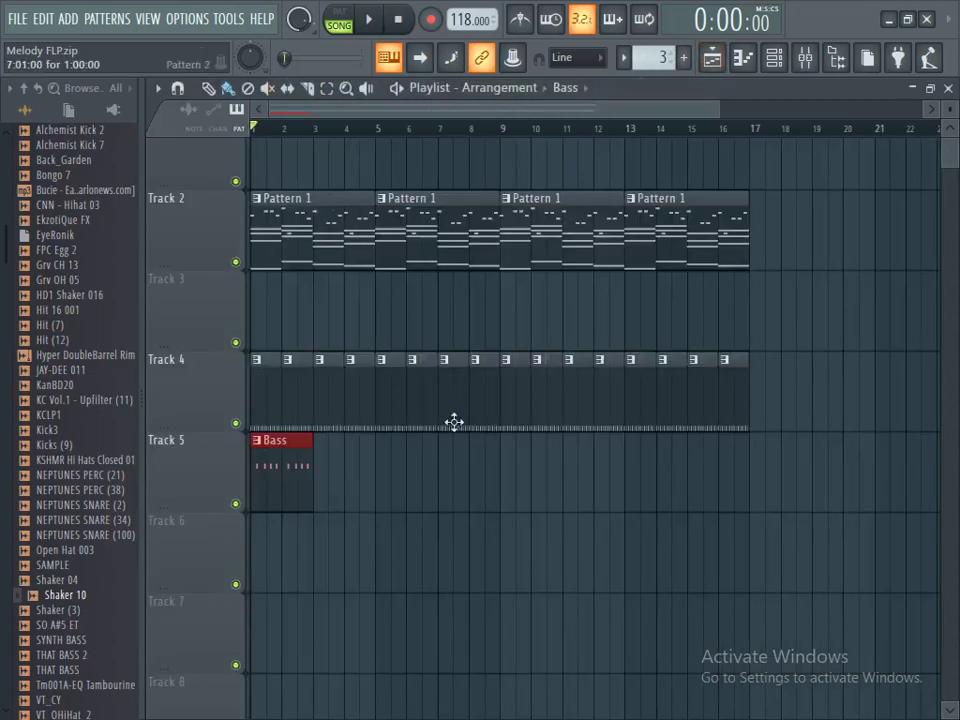
pyautogui.doubleClick(292, 497)
pyautogui.hscroll(-3, 579, 107)
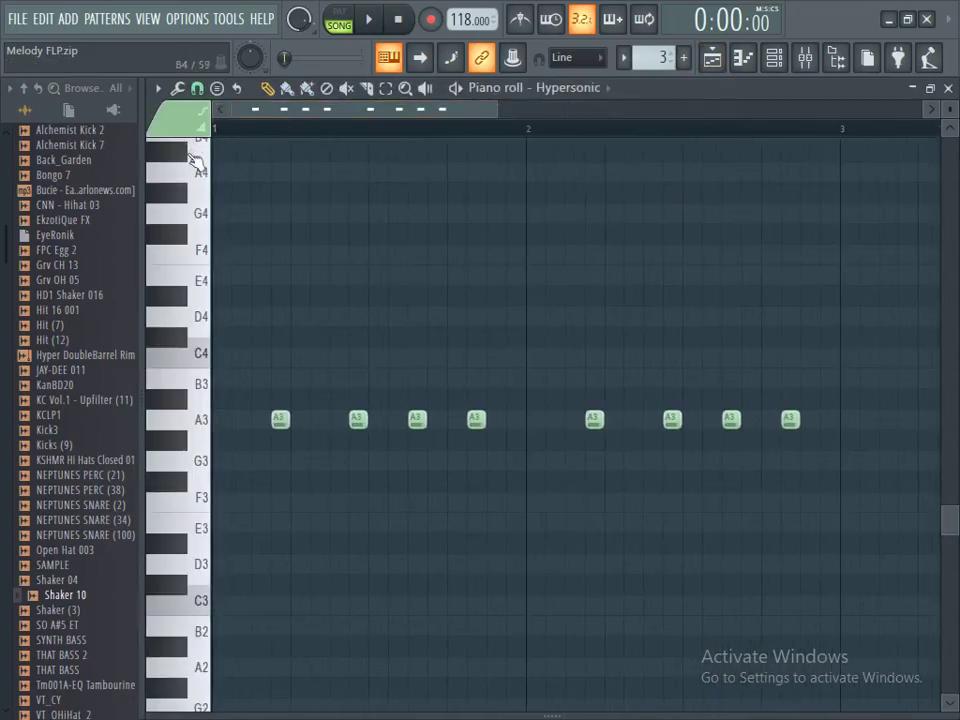
# Duplicate all bass notes of bars 1 and 2 into bars 3 and 4
pyautogui.click(386, 88)
pyautogui.hotkey('ctrl', 'a')
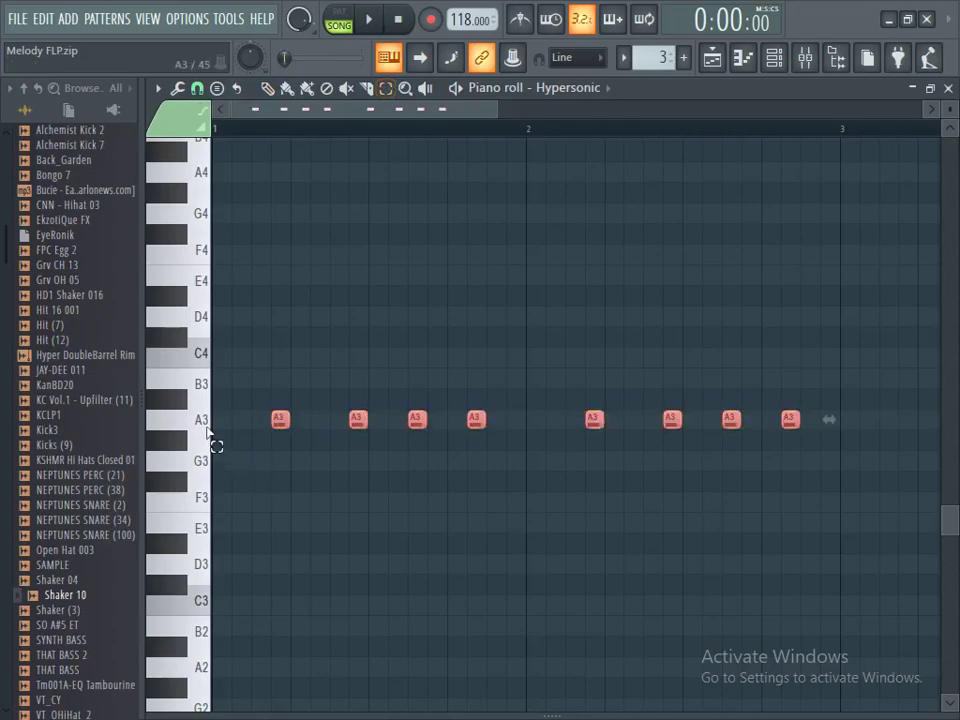
pyautogui.hotkey('ctrl', 'b')
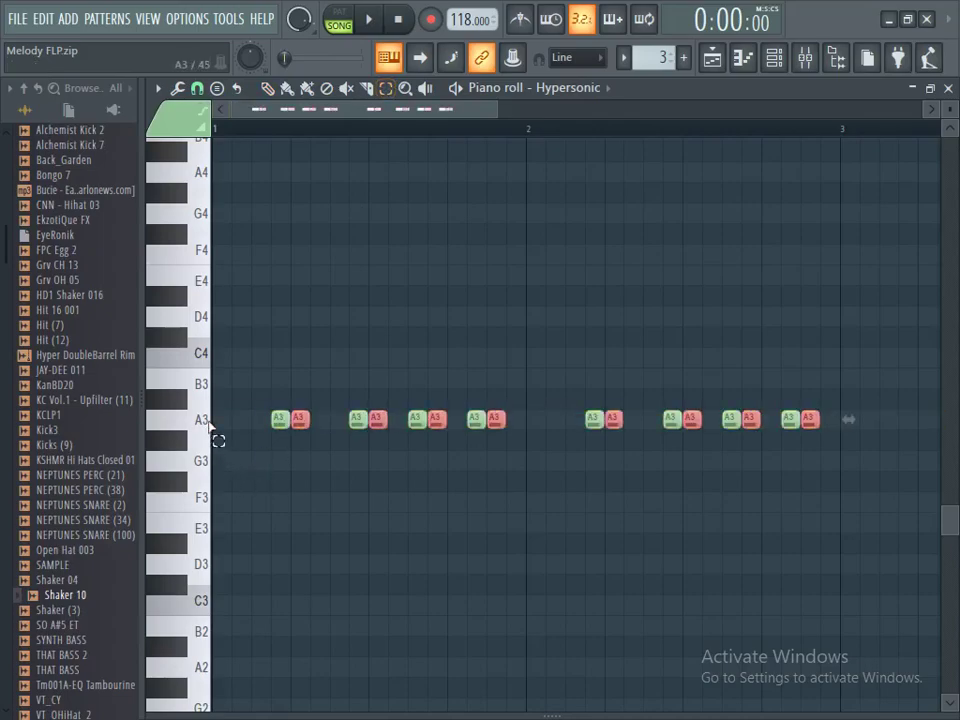
pyautogui.moveTo(504, 117); pyautogui.dragTo(613, 133)
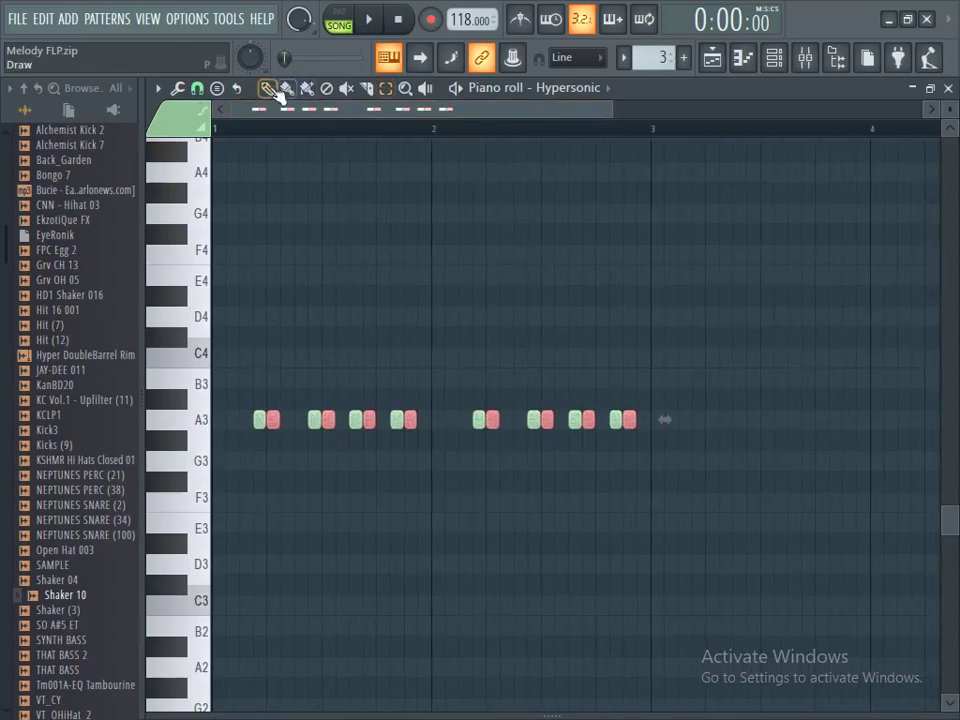
pyautogui.moveTo(277, 440); pyautogui.dragTo(697, 433)
# Play the song and check the Bass clip in the playlist and its notes across all four bars
pyautogui.press('space')
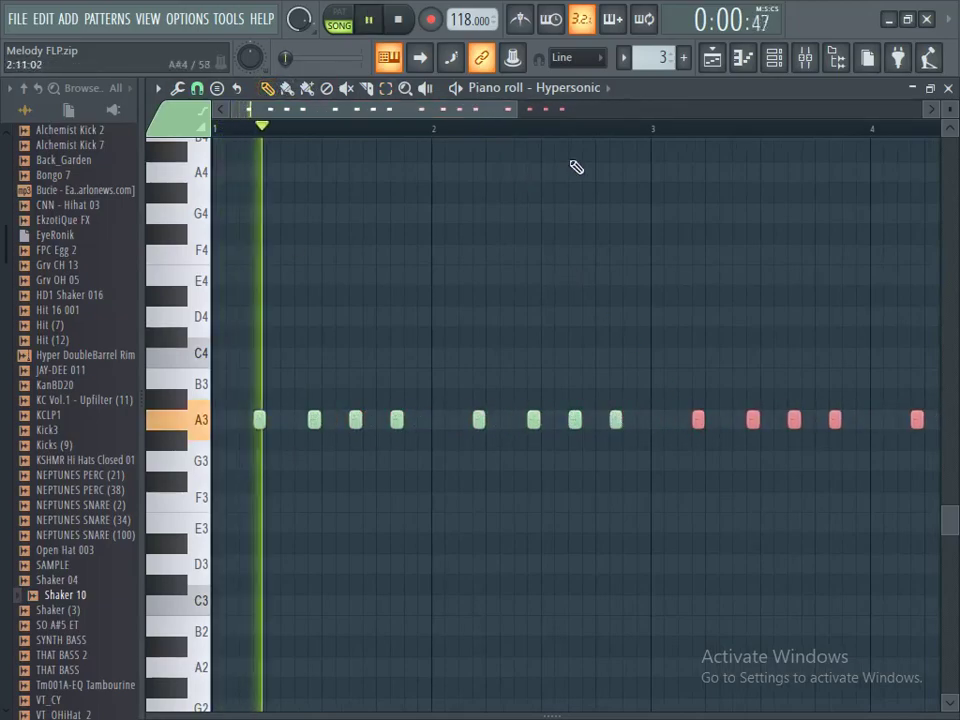
pyautogui.click(720, 62)
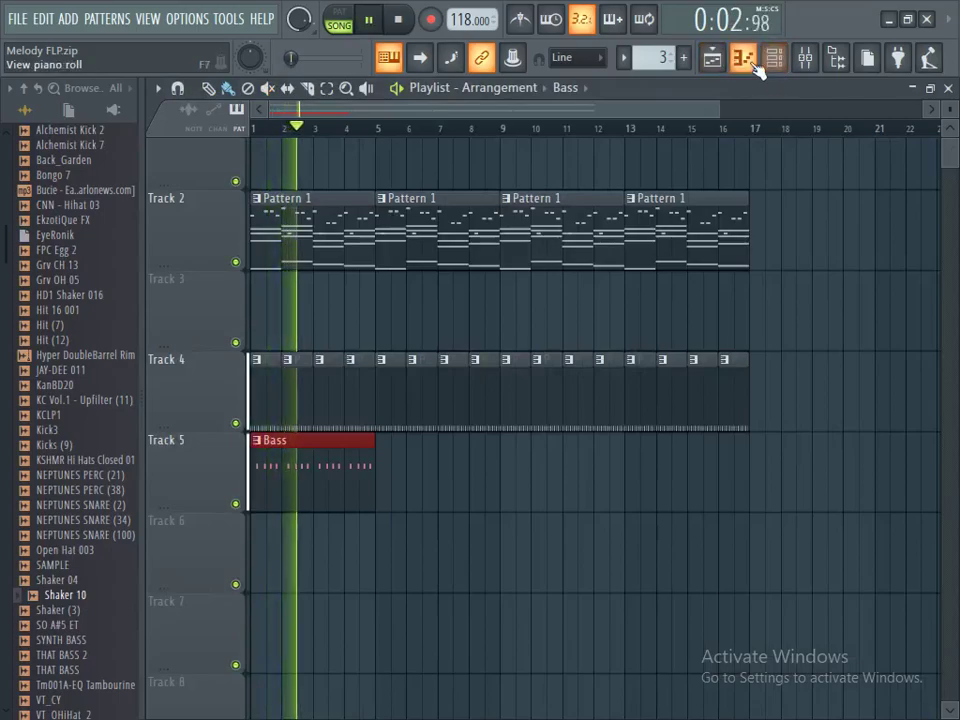
pyautogui.click(748, 62)
pyautogui.moveTo(516, 116); pyautogui.dragTo(797, 116)
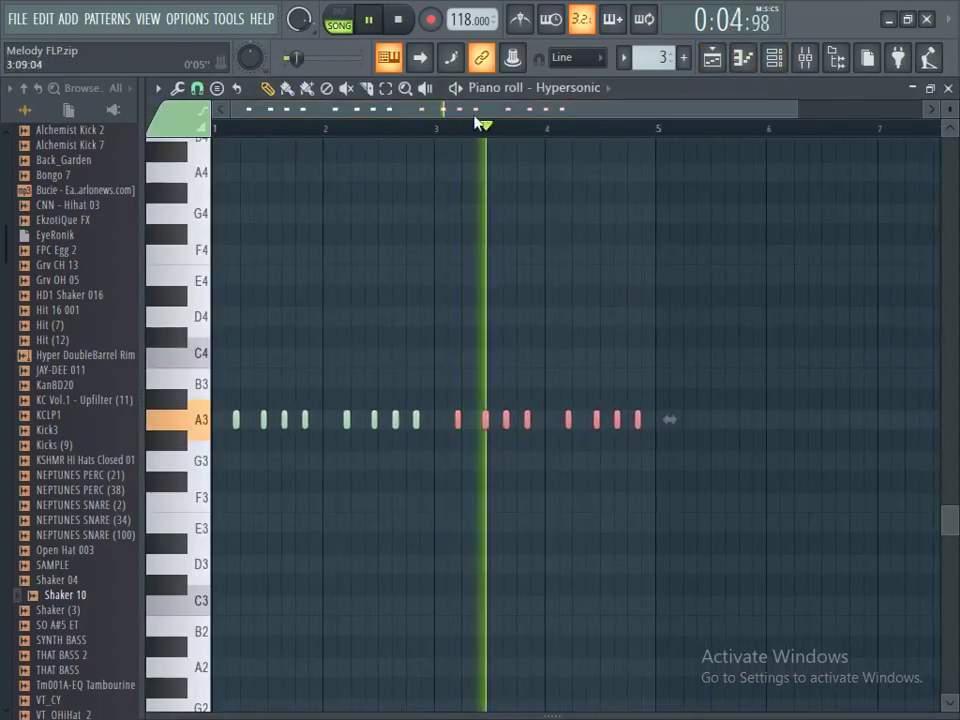
pyautogui.press('space')
# Duplicate the four bars of A3 notes into bars 5 to 8 and check them in playback
pyautogui.moveTo(663, 383); pyautogui.dragTo(220, 393)
pyautogui.scroll(2, 296, 143)
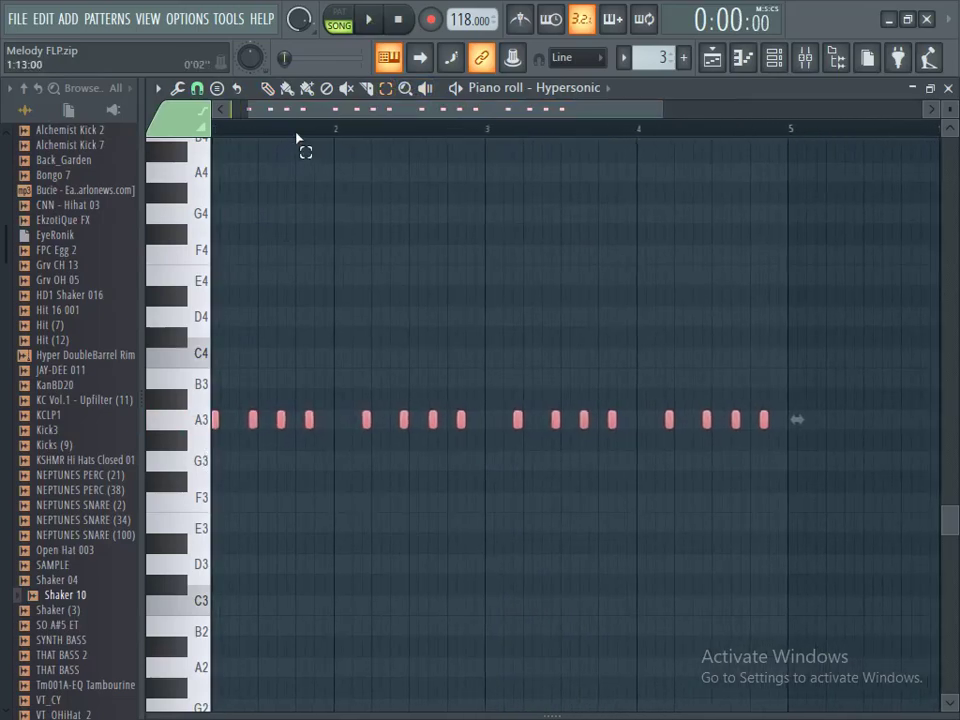
pyautogui.hotkey('ctrl', 'b')
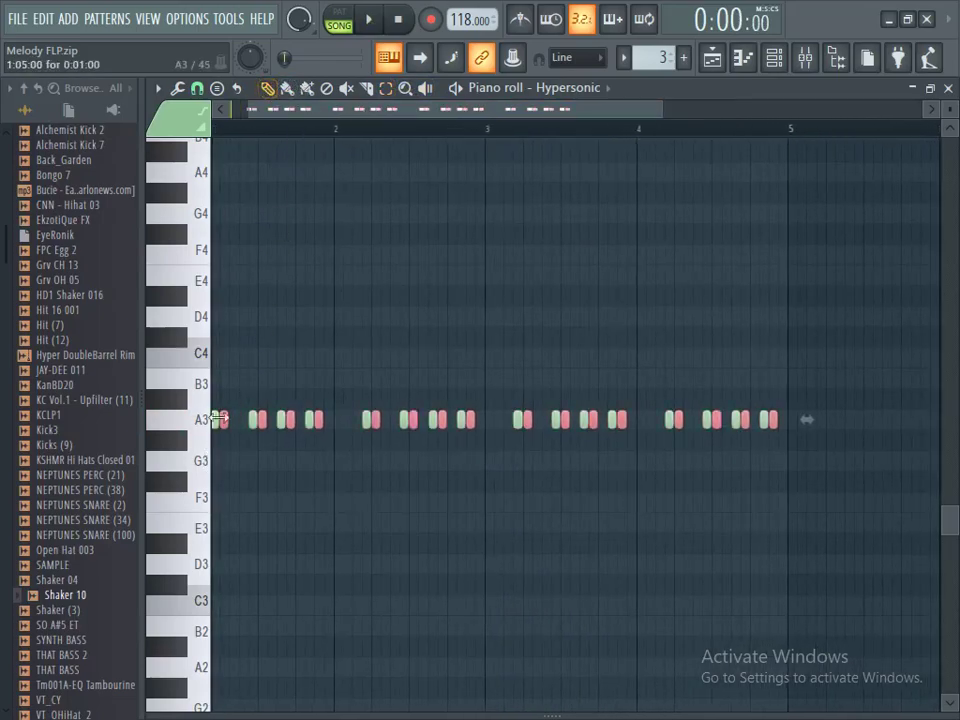
pyautogui.moveTo(218, 420); pyautogui.dragTo(821, 416)
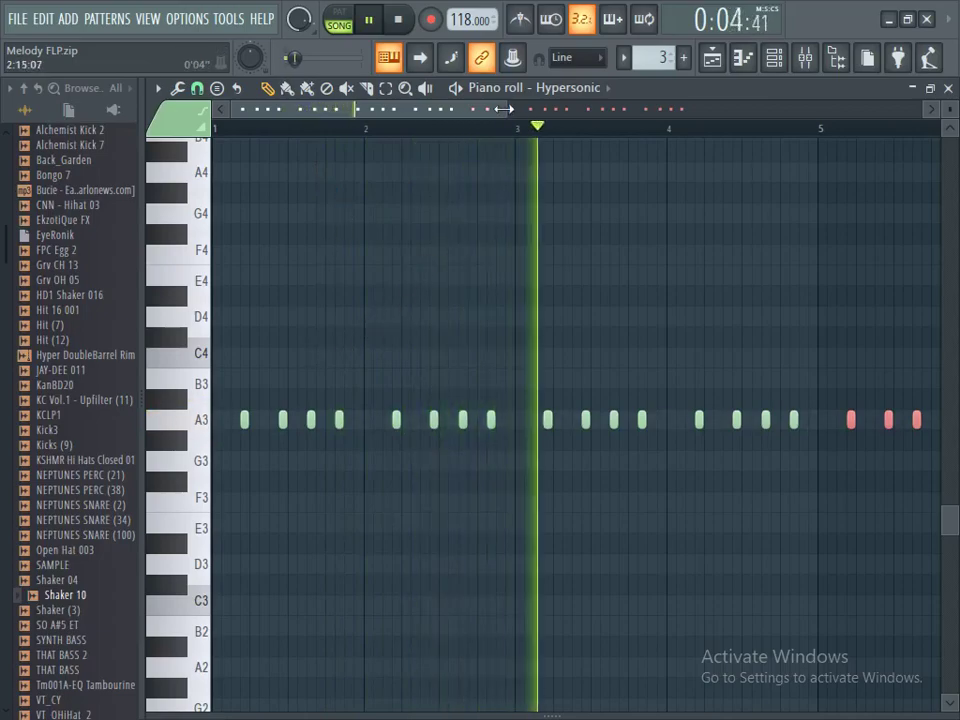
pyautogui.moveTo(503, 108); pyautogui.dragTo(789, 152)
pyautogui.click(776, 60)
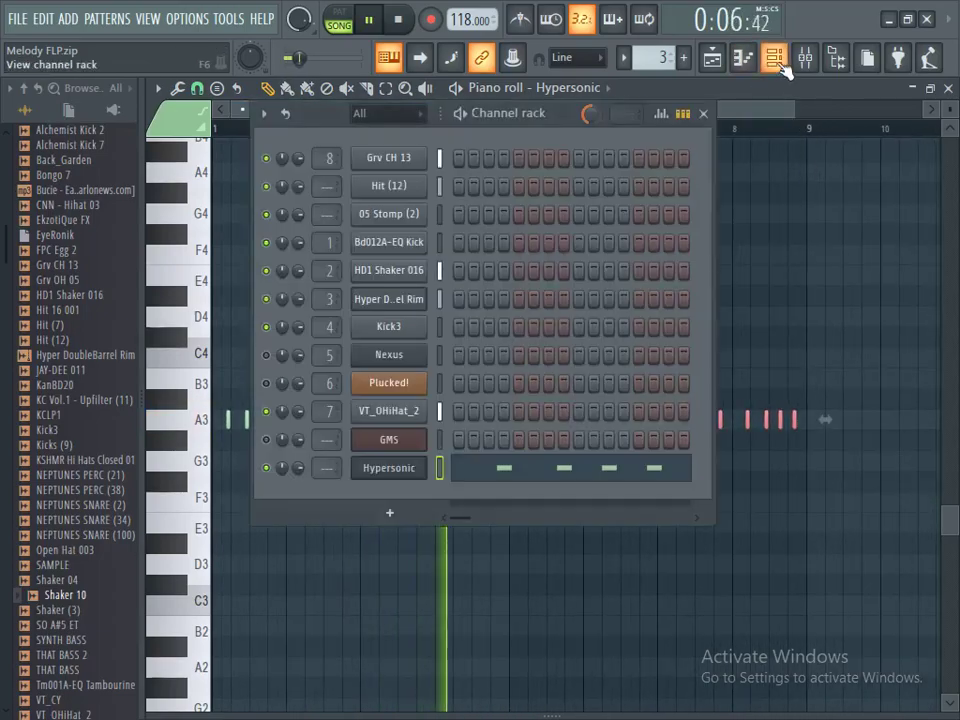
pyautogui.press('space')
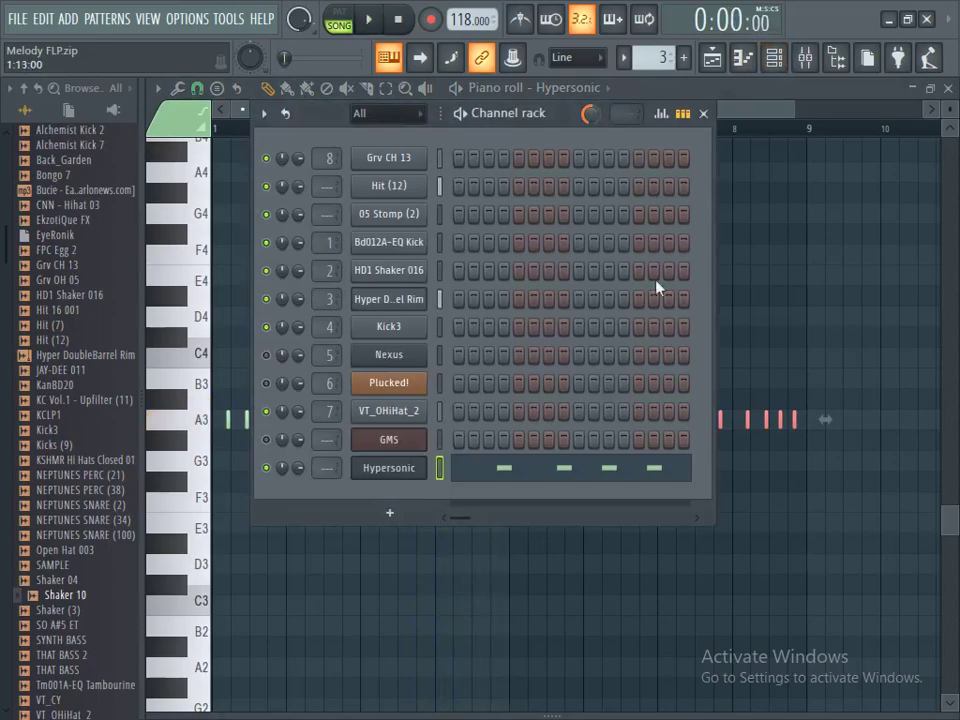
# Examine the lowest Nexus notes in each bar of Pattern 1 to find the root notes for the bass
pyautogui.click(711, 58)
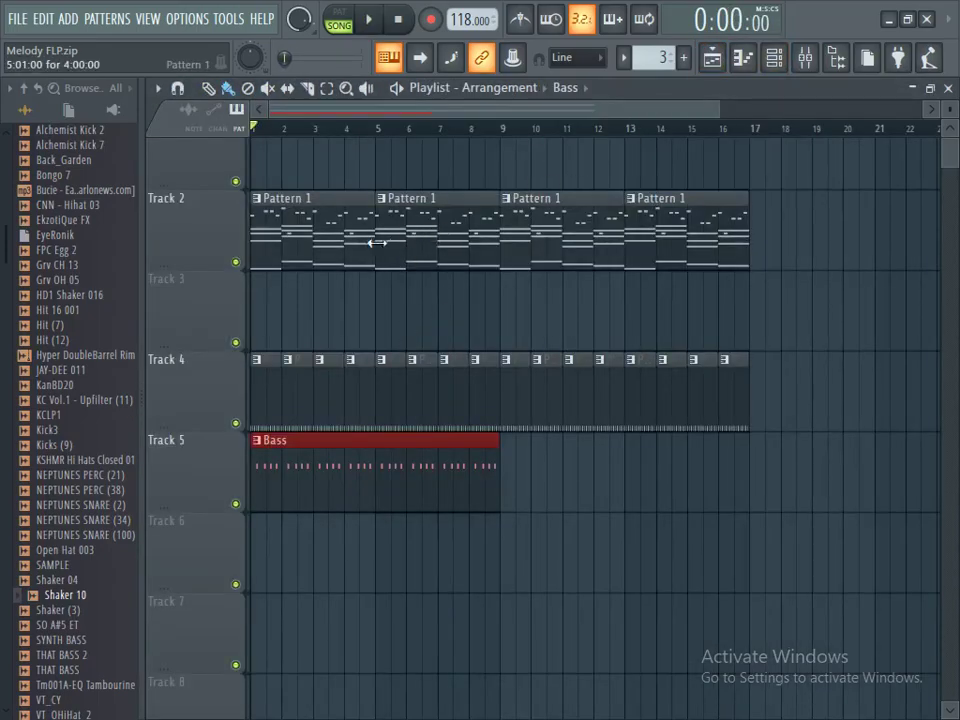
pyautogui.doubleClick(281, 265)
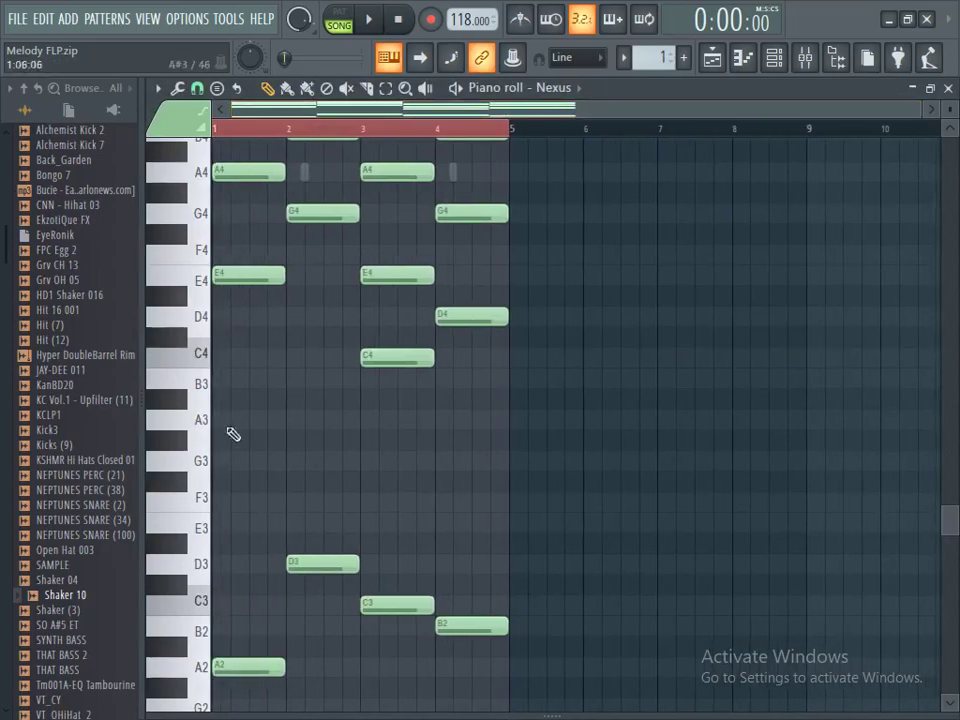
pyautogui.scroll(-4, 197, 671)
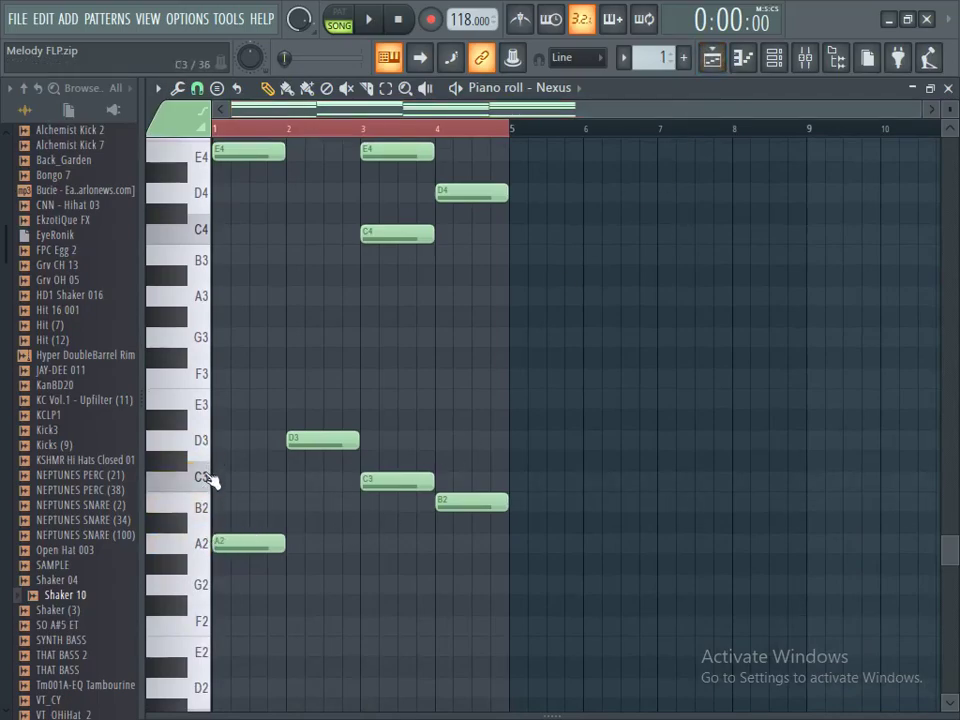
pyautogui.press('F5')
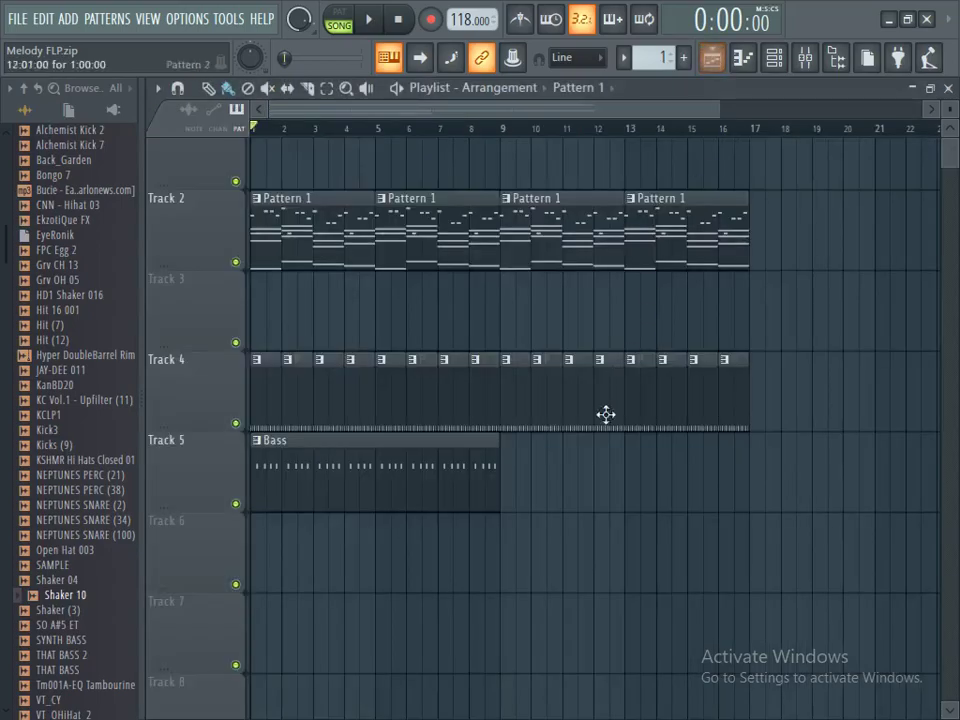
# Open the Bass clip's Hypersonic notes and listen to the beginning of the song
pyautogui.doubleClick(350, 488)
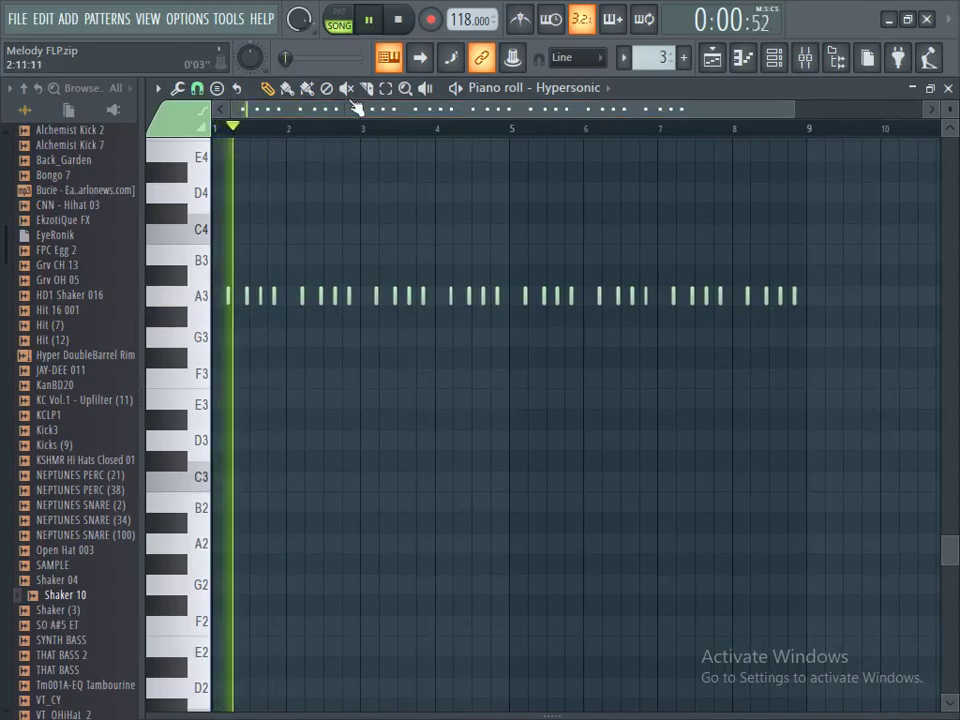
pyautogui.press('space')
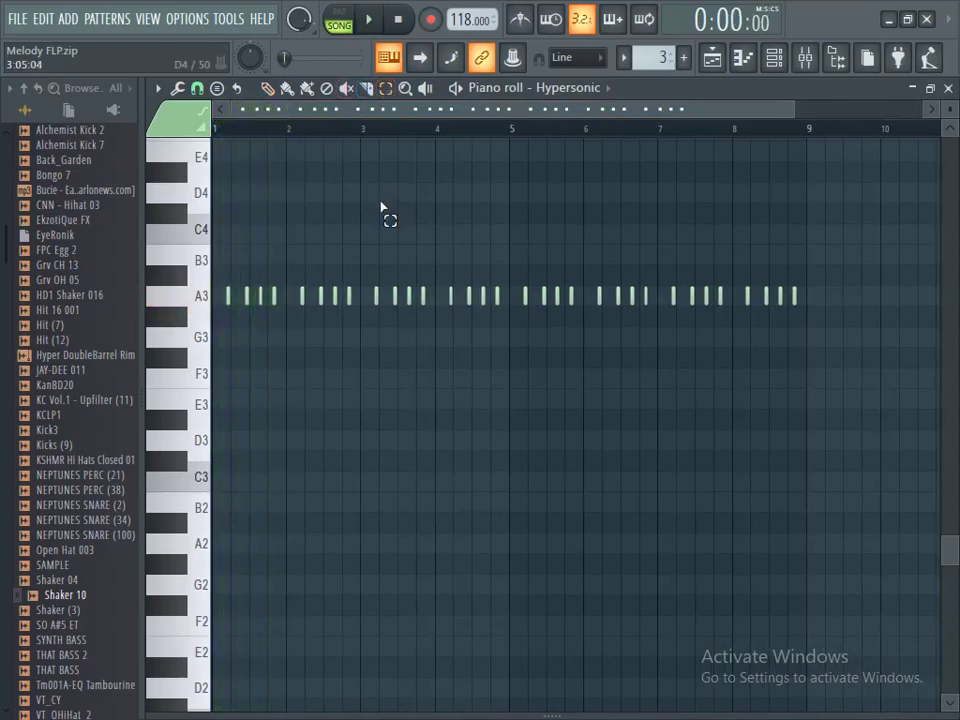
pyautogui.click(714, 60)
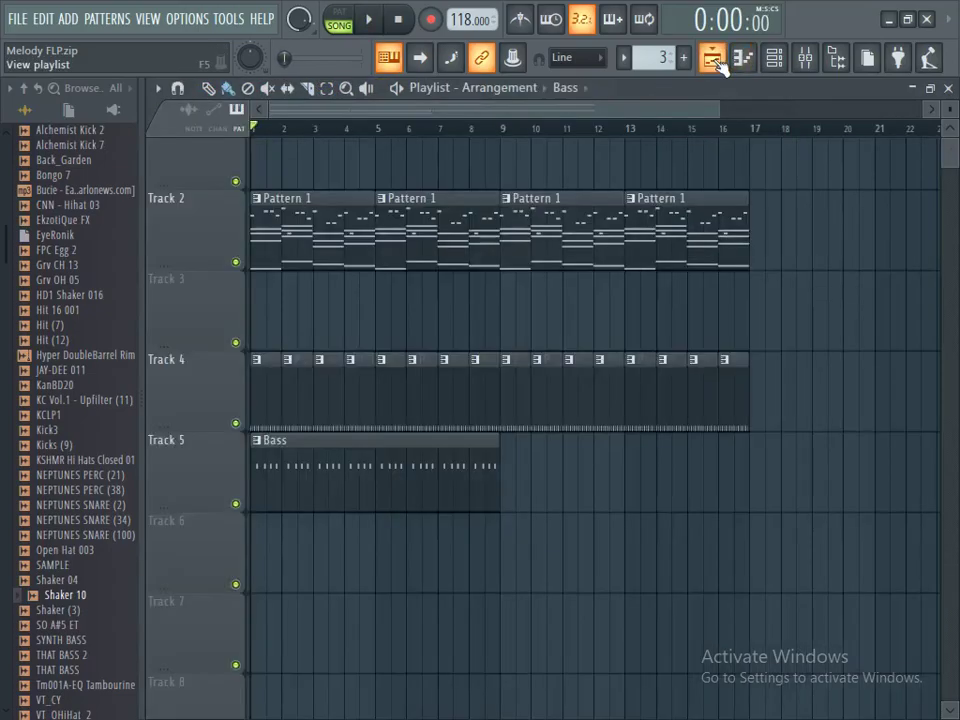
# Raise the four bass notes in bar 2 to D4 and the four in bar 3 to C4
pyautogui.doubleClick(346, 480)
pyautogui.scroll(3, 343, 130)
pyautogui.moveTo(278, 297); pyautogui.dragTo(236, 327)
pyautogui.moveTo(365, 282); pyautogui.dragTo(306, 338)
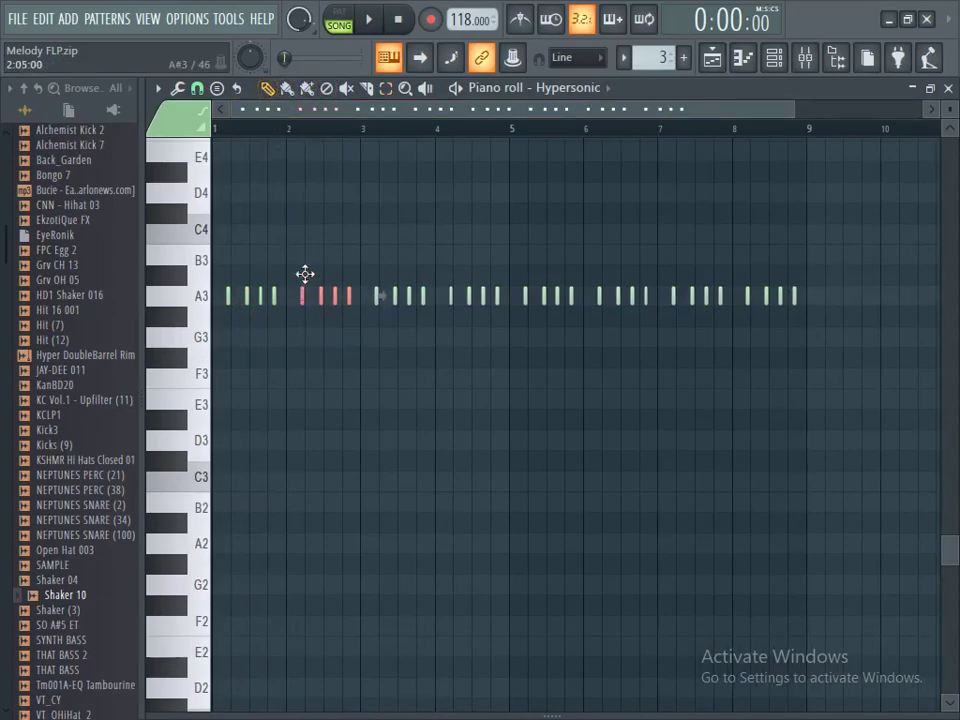
pyautogui.moveTo(304, 284); pyautogui.dragTo(309, 186)
pyautogui.moveTo(444, 268); pyautogui.dragTo(366, 338)
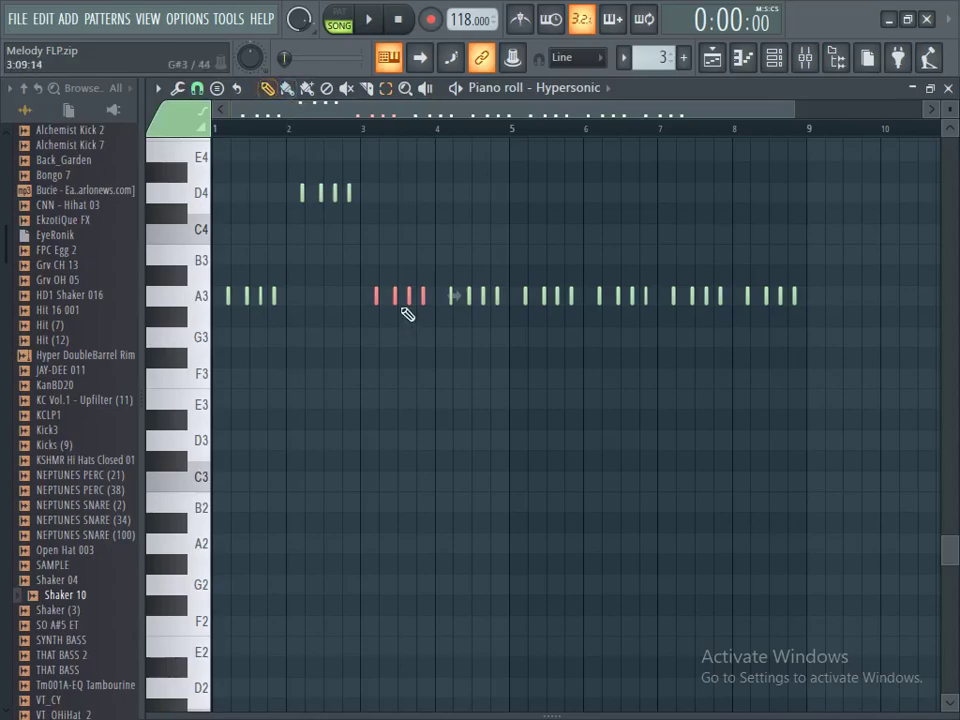
pyautogui.moveTo(376, 297); pyautogui.dragTo(380, 226)
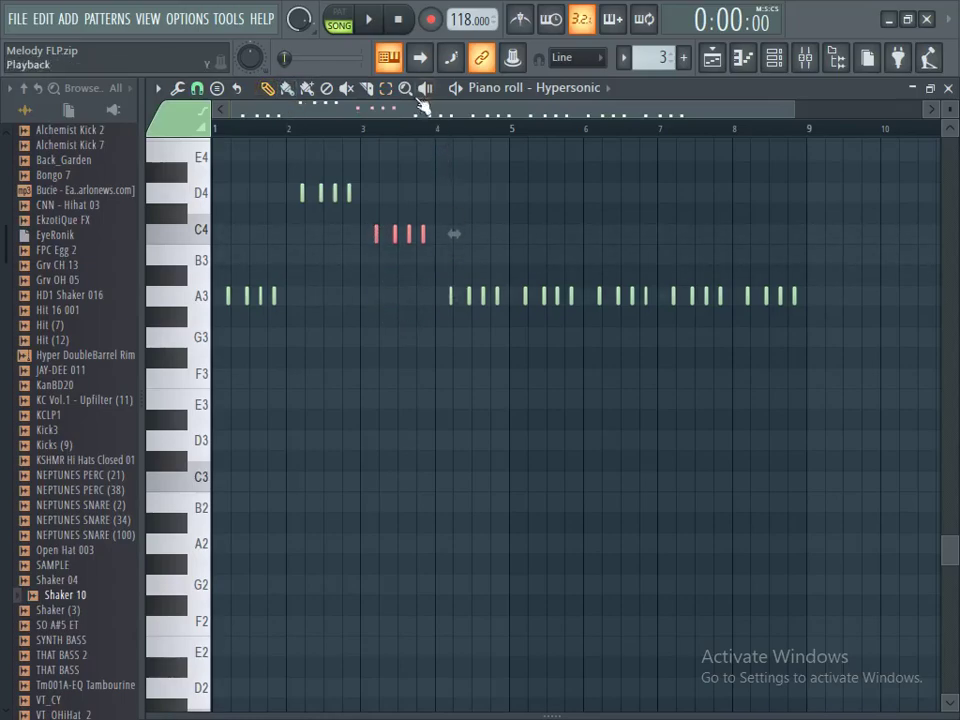
# Raise the four bass notes in bar 4 to B3 and the four in bar 6 to D4
pyautogui.moveTo(505, 285); pyautogui.dragTo(449, 253)
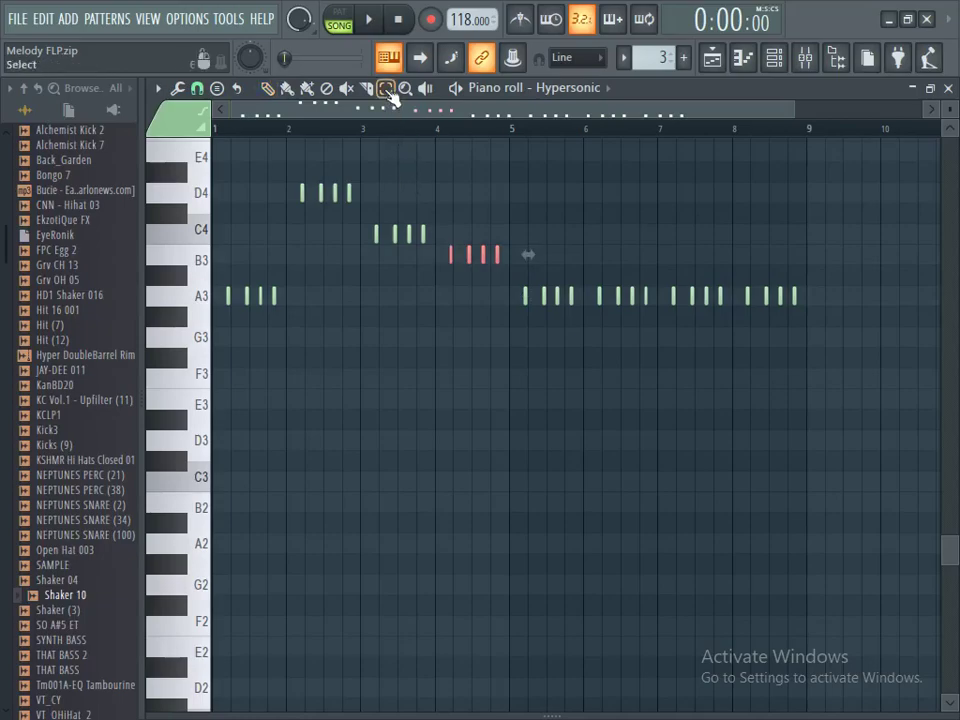
pyautogui.moveTo(580, 297)
pyautogui.mouseDown()
pyautogui.moveTo(512, 283)
pyautogui.moveTo(525, 255)
pyautogui.moveTo(525, 191)
pyautogui.moveTo(526, 296)
pyautogui.mouseUp()
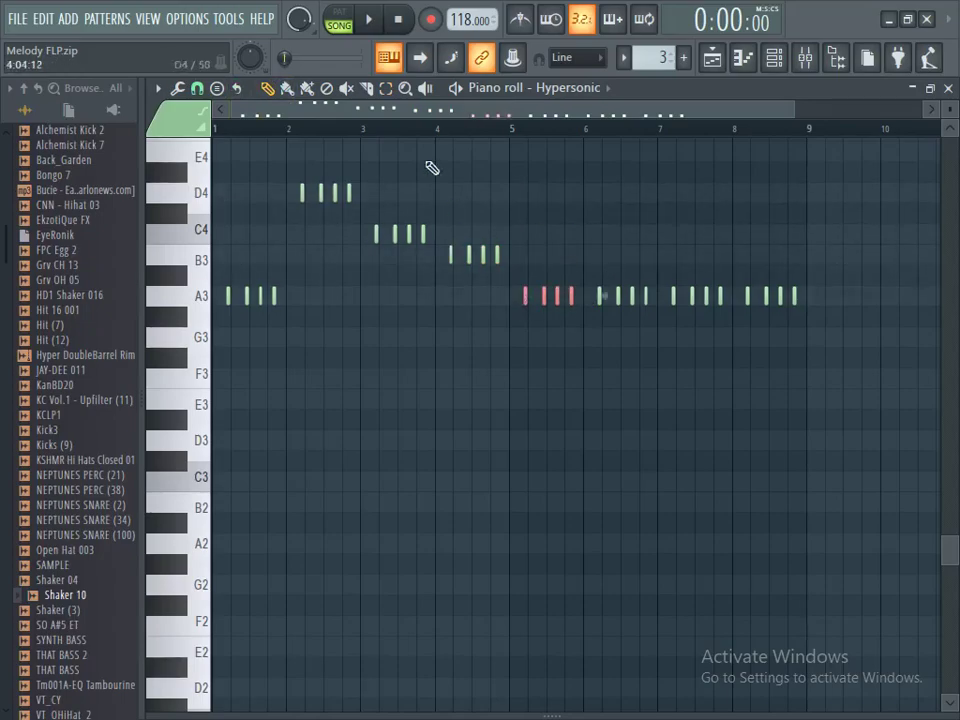
pyautogui.moveTo(650, 288); pyautogui.dragTo(596, 321)
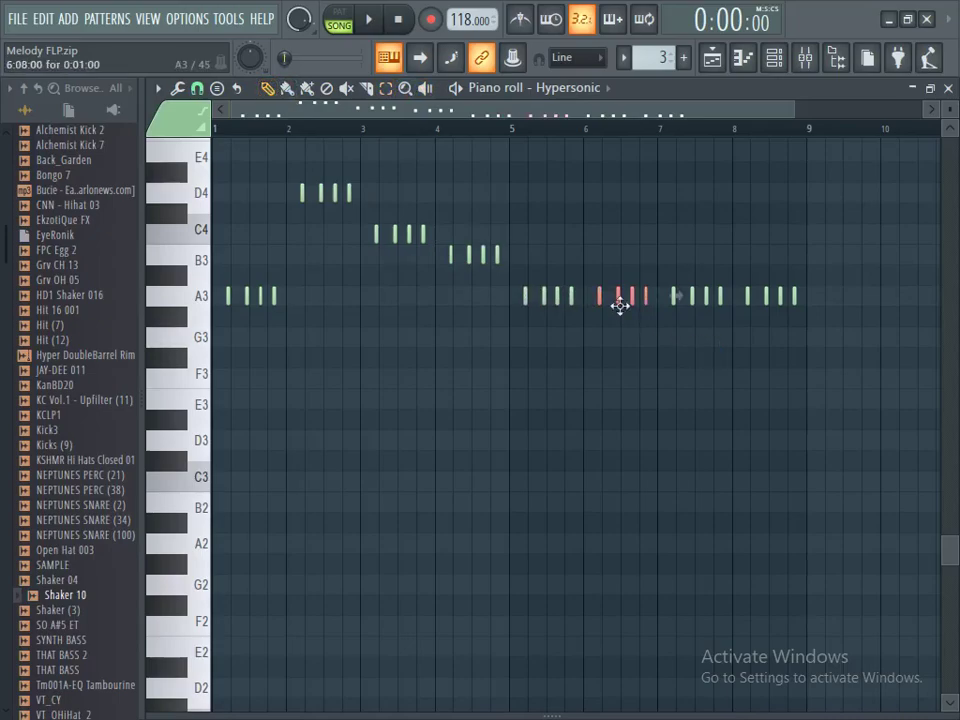
pyautogui.moveTo(598, 300); pyautogui.dragTo(601, 193)
# Raise the bass notes in bar 7 to C4 and those in bar 8 to B3, and play the line back
pyautogui.moveTo(732, 290); pyautogui.dragTo(658, 321)
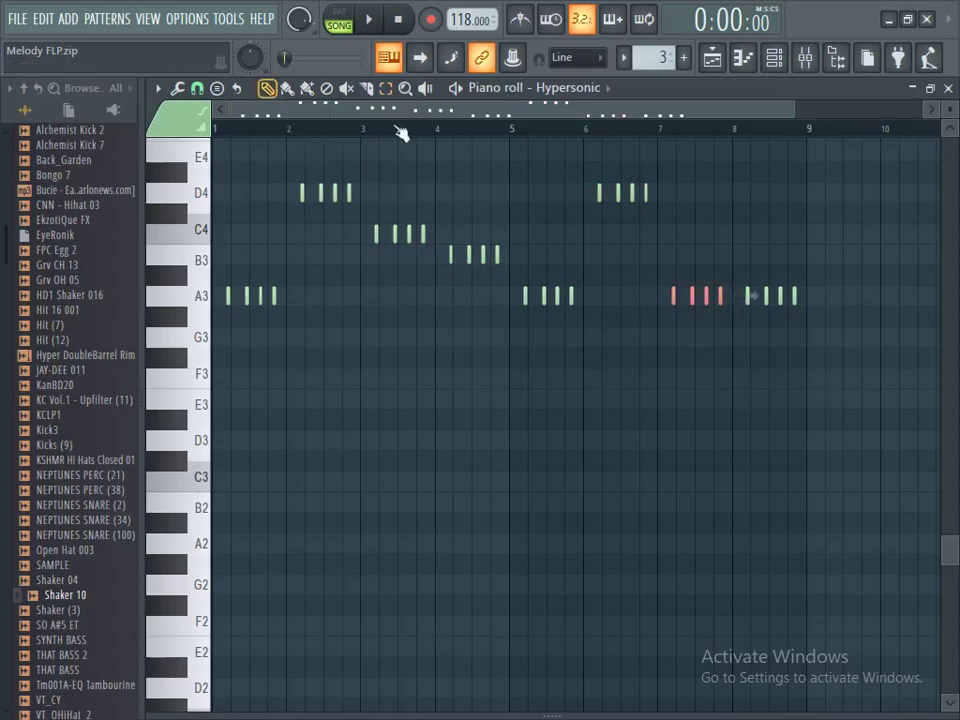
pyautogui.moveTo(672, 299); pyautogui.dragTo(670, 233)
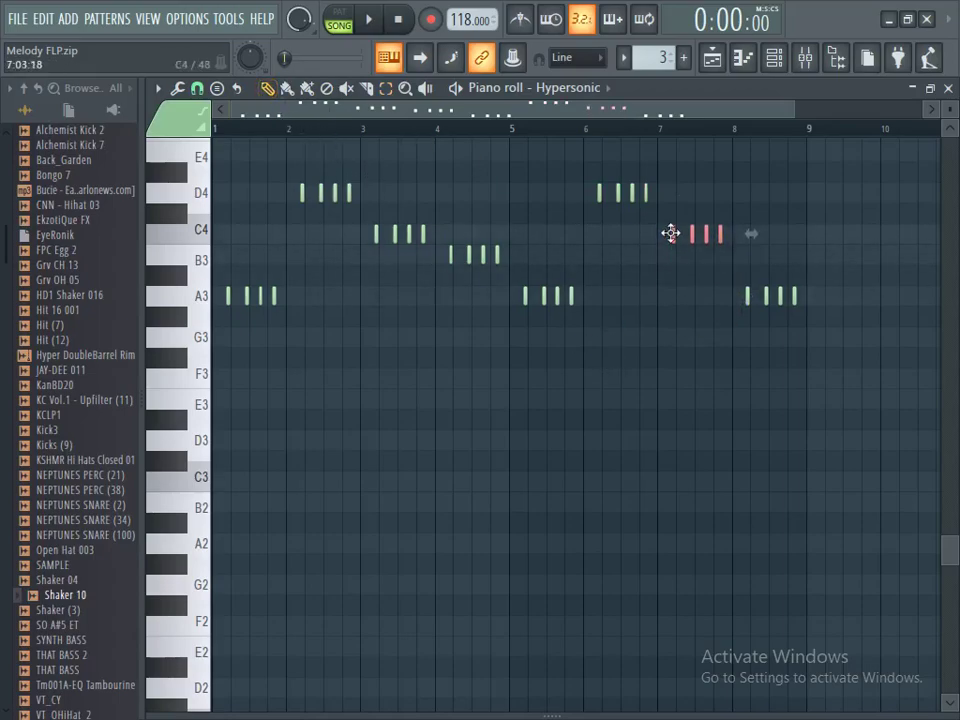
pyautogui.moveTo(812, 285); pyautogui.dragTo(746, 253)
pyautogui.press('space')
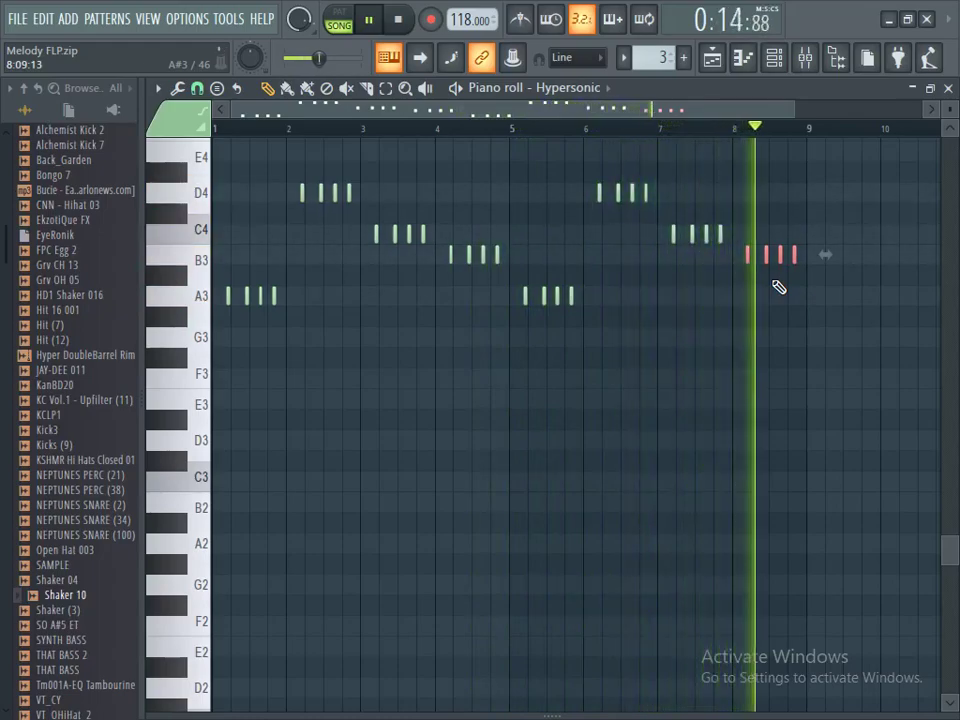
pyautogui.press('space')
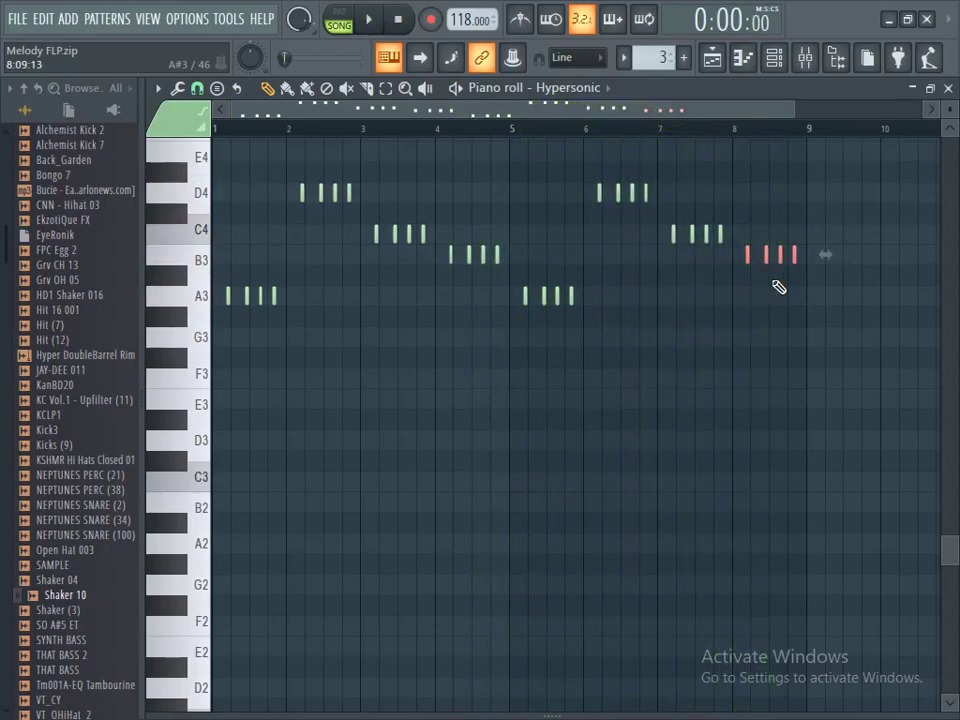
# Show the channel rack and switch to Pattern 1
pyautogui.click(774, 59)
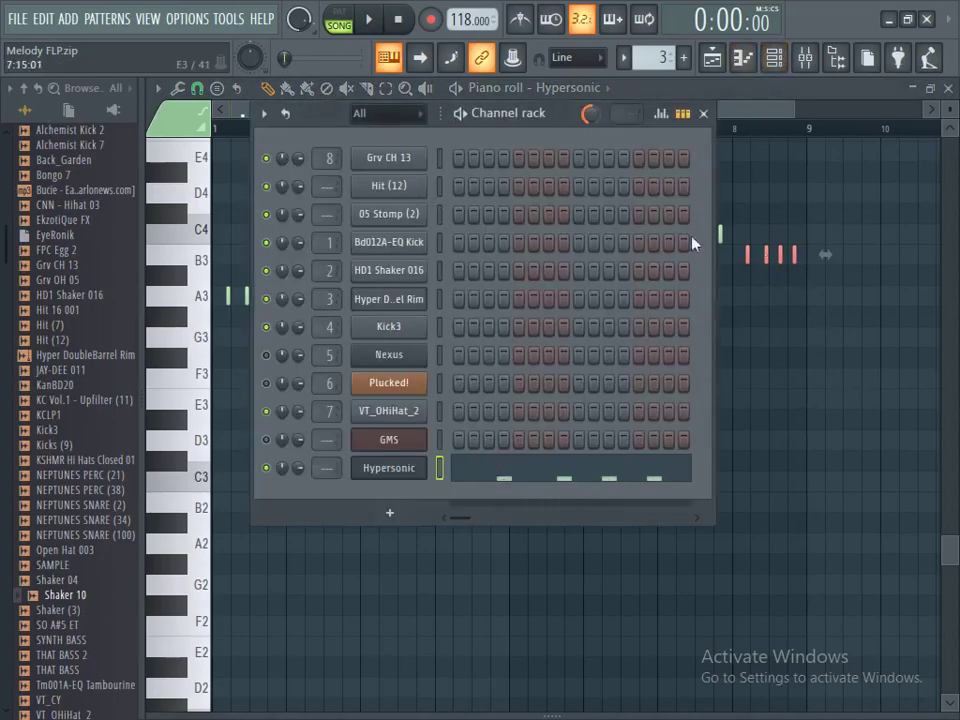
pyautogui.click(623, 57)
pyautogui.click(655, 80)
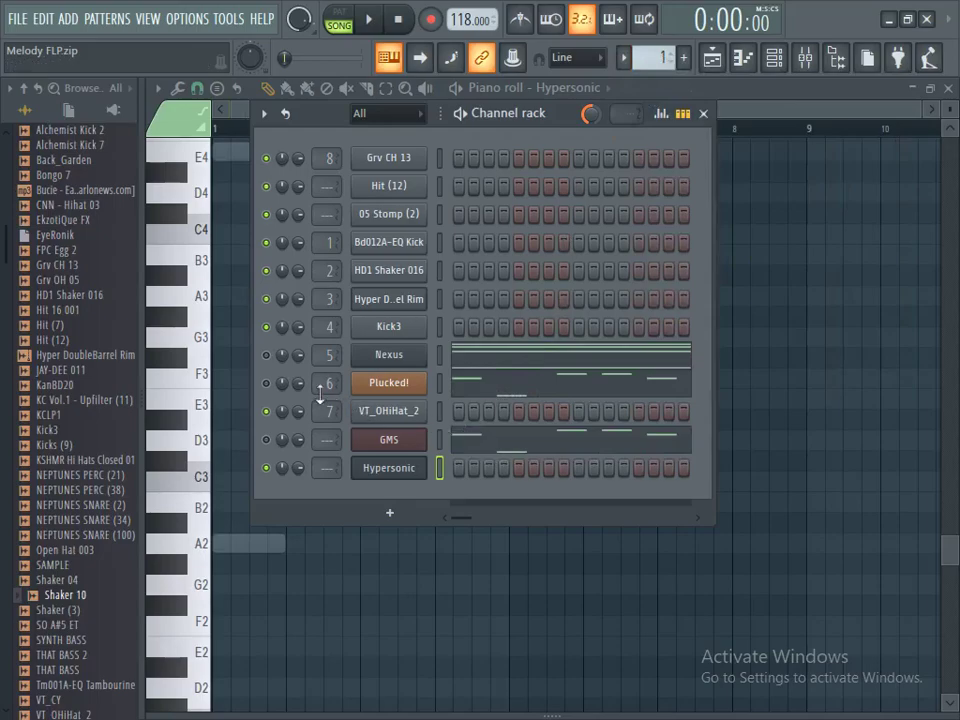
pyautogui.rightClick(425, 322)
pyautogui.moveTo(527, 483)
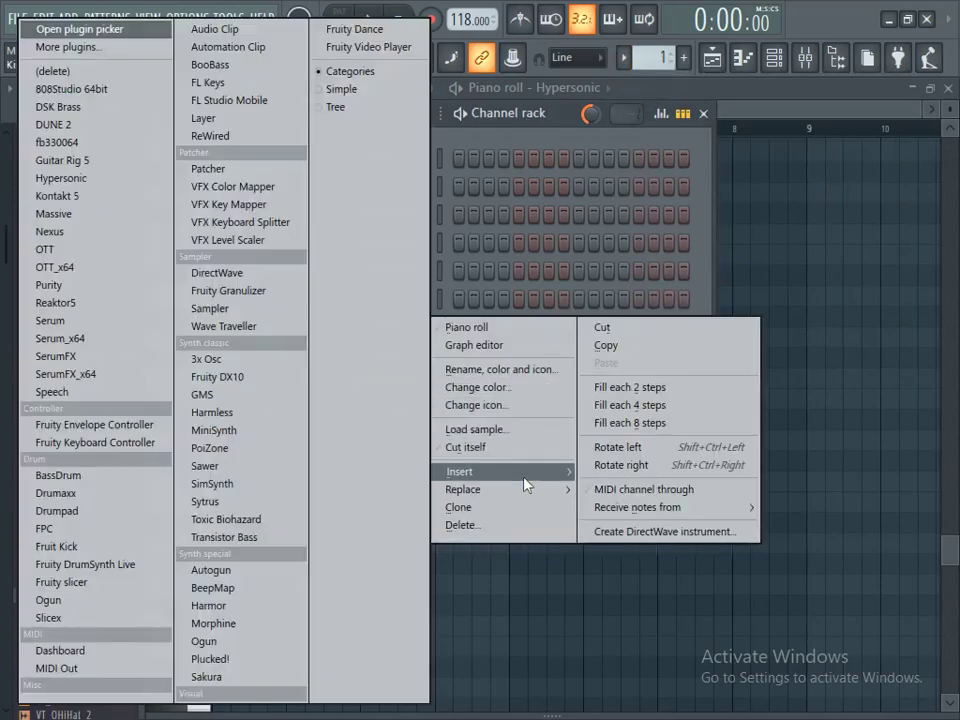
pyautogui.click(547, 143)
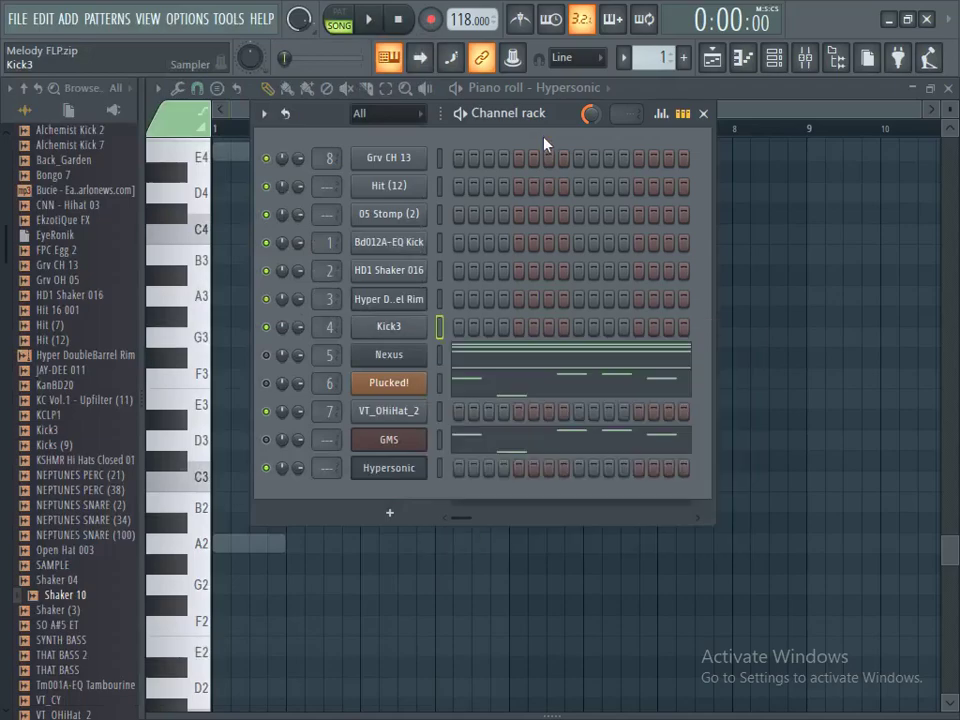
# Turn on the Nexus master filter and lower its cutoff to 23 with the song playing
pyautogui.click(386, 356)
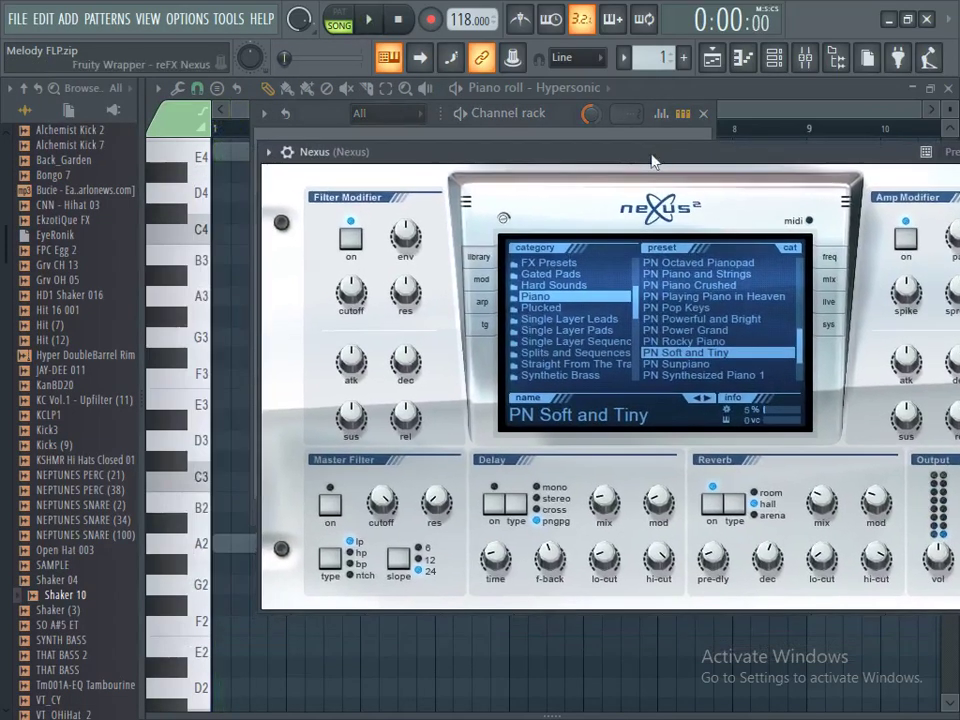
pyautogui.click(337, 504)
pyautogui.moveTo(381, 500); pyautogui.dragTo(392, 649)
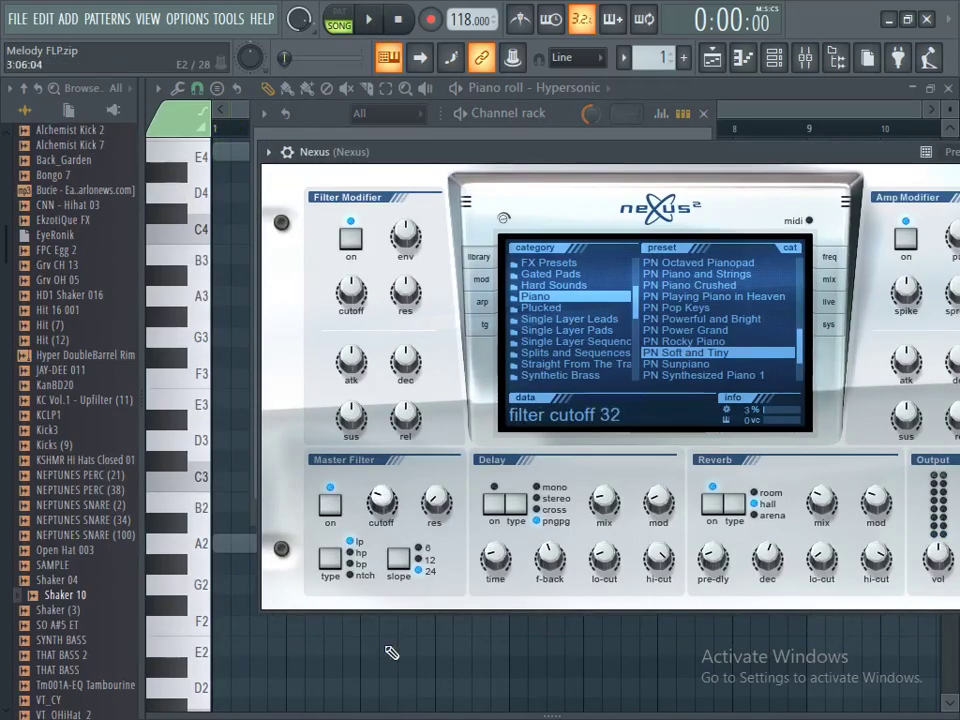
pyautogui.press('space')
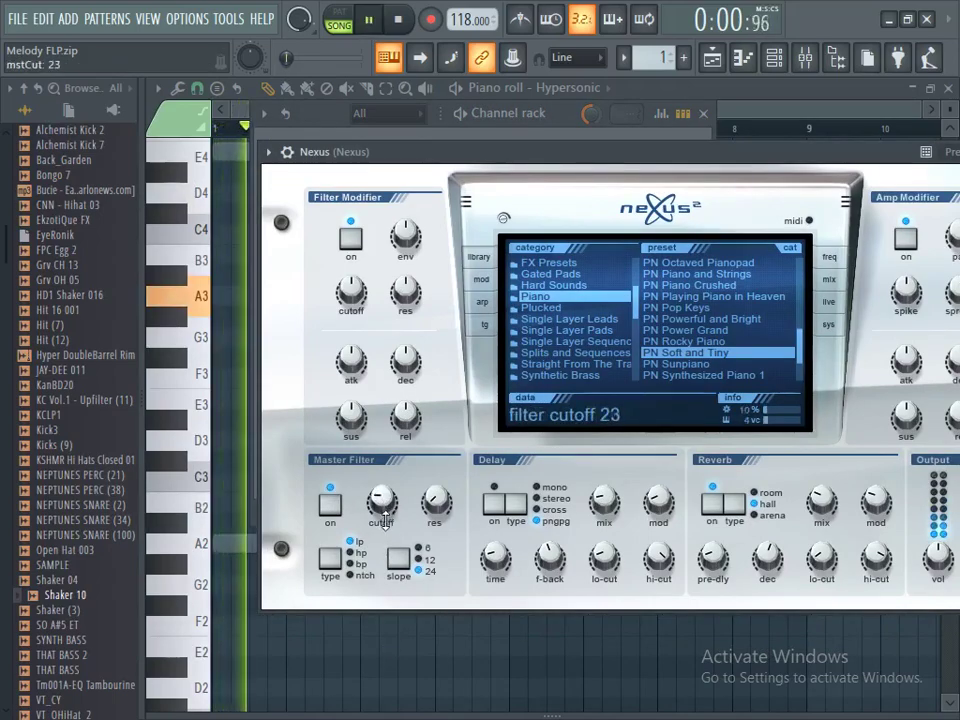
# Add a second Bass clip at bar 9 on Track 5 of the playlist, and stop playback
pyautogui.click(711, 58)
pyautogui.moveTo(707, 112); pyautogui.dragTo(580, 112)
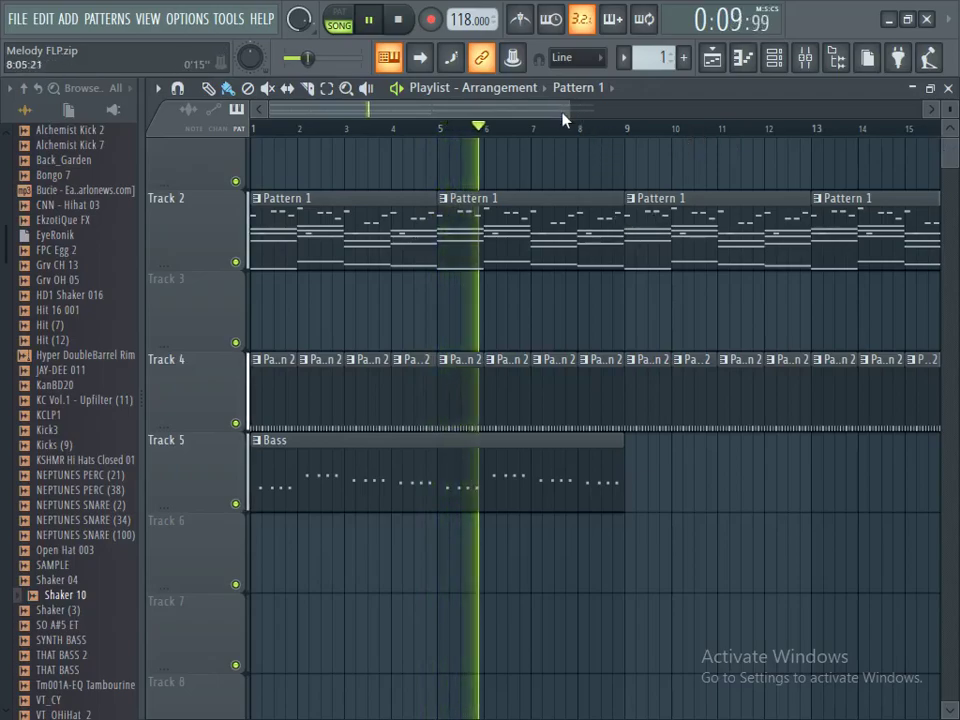
pyautogui.moveTo(566, 112); pyautogui.dragTo(620, 112)
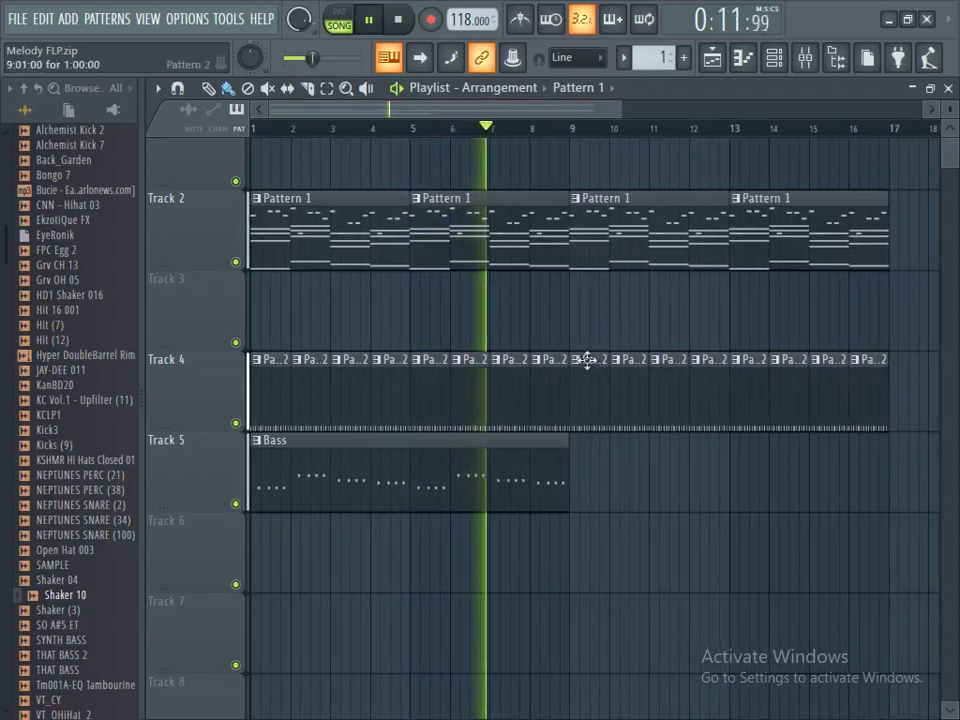
pyautogui.click(578, 495)
pyautogui.click(578, 495)
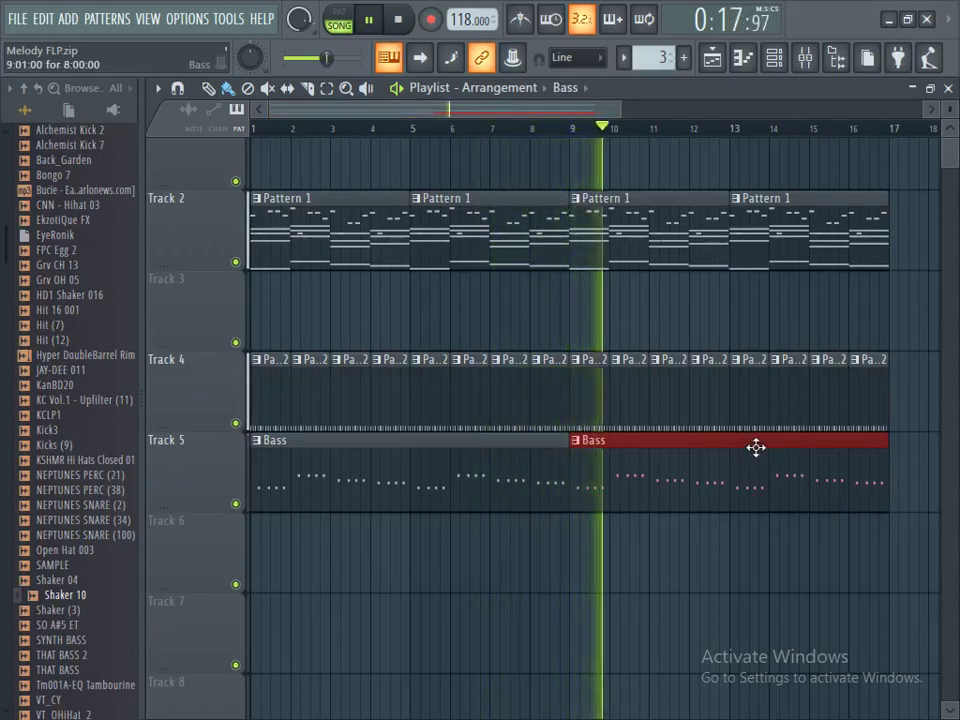
pyautogui.press('space')
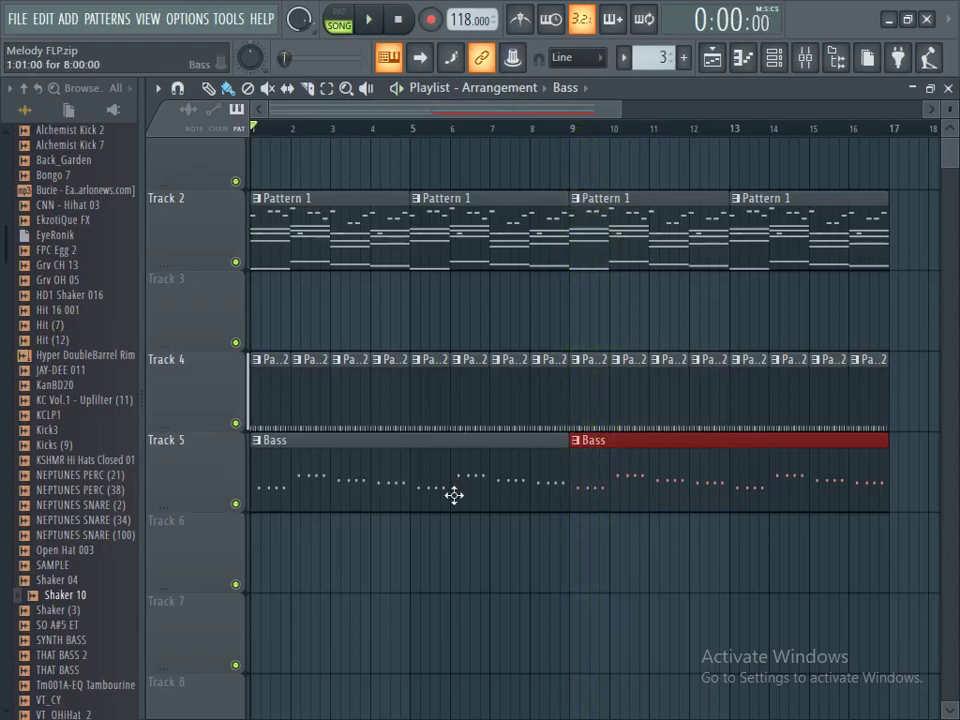
# Open the first Bass clip's Hypersonic notes for a closer view of the opening bars
pyautogui.doubleClick(454, 495)
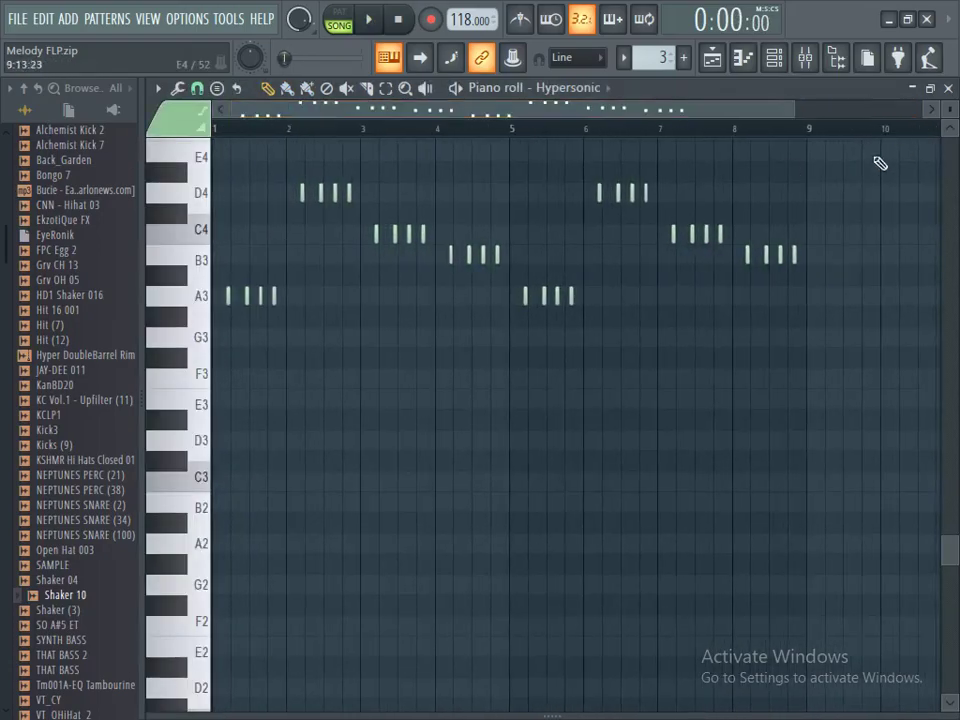
pyautogui.scroll(1, 842, 169)
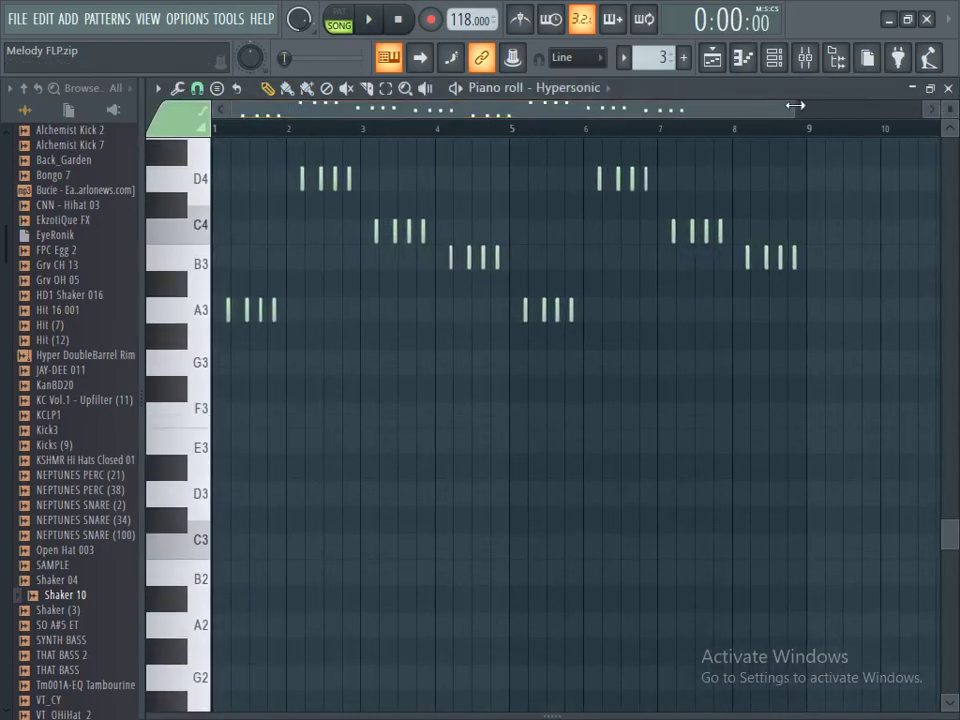
pyautogui.moveTo(795, 105); pyautogui.dragTo(553, 105)
pyautogui.scroll(3, 632, 338)
# Try the four bar 2 notes an octave lower at D3 in playback, and return them to D4
pyautogui.click(386, 92)
pyautogui.moveTo(495, 324); pyautogui.dragTo(330, 355)
pyautogui.hotkey('ctrl', 'Down')
pyautogui.press('space')
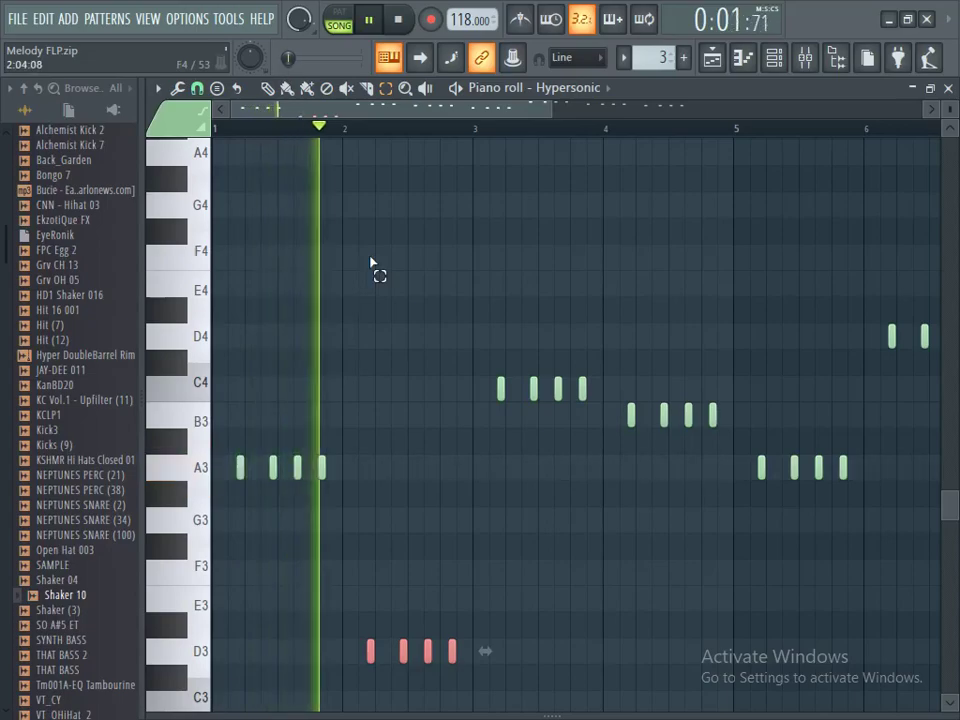
pyautogui.press('space')
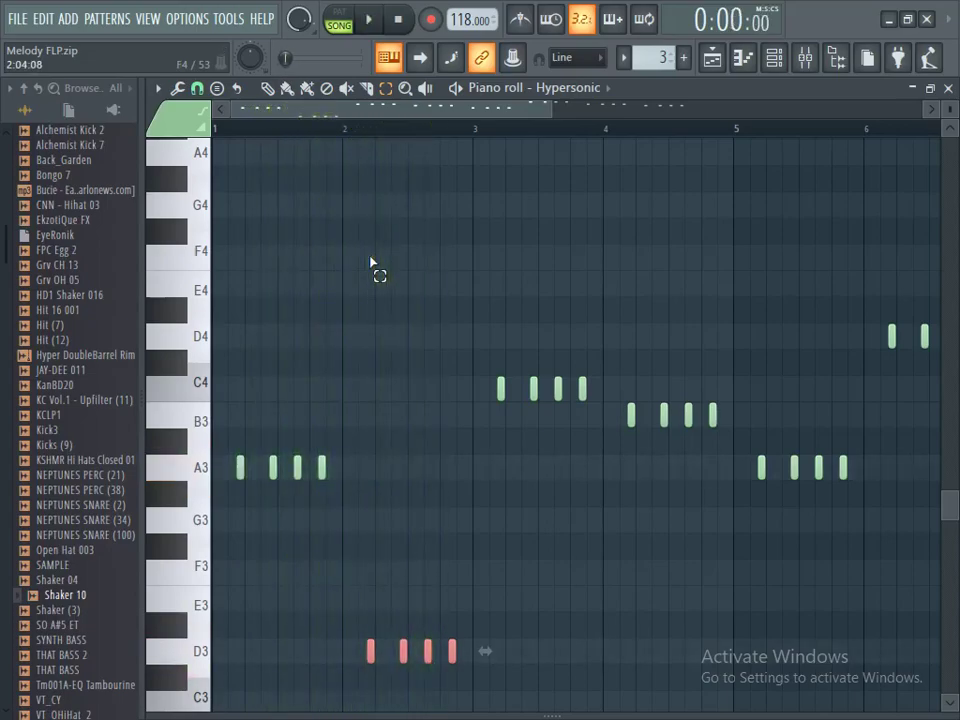
pyautogui.hotkey('ctrl', 'Up')
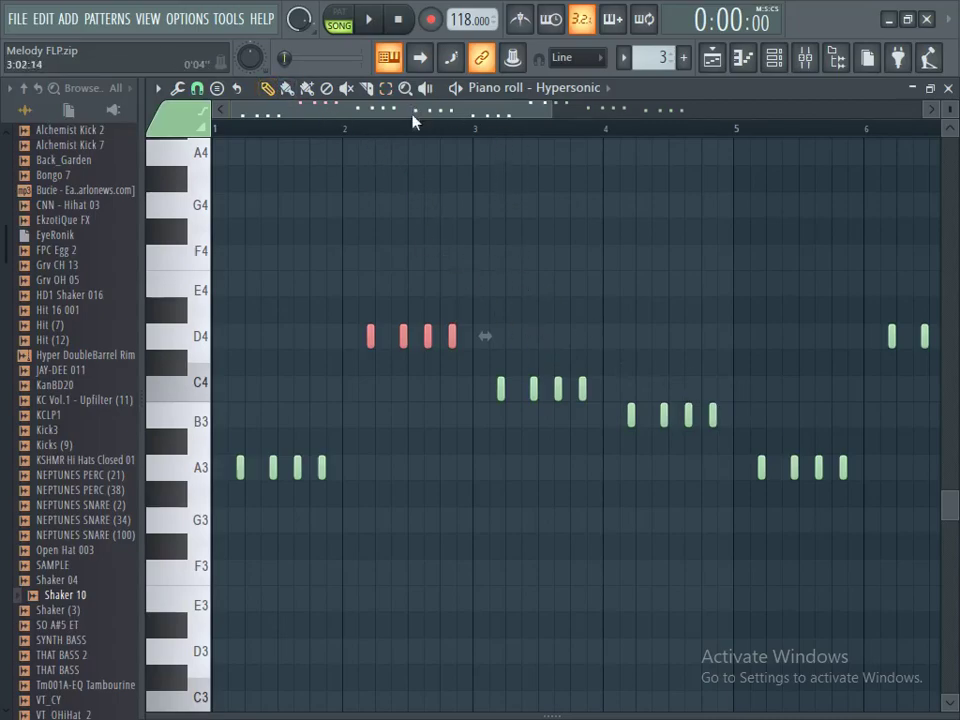
pyautogui.click(443, 180)
pyautogui.hotkey('ctrl', 'z')
# Play the opening bars and add a short C4 note on step 2 of bar 2, checking it in playback
pyautogui.moveTo(548, 108); pyautogui.dragTo(463, 121)
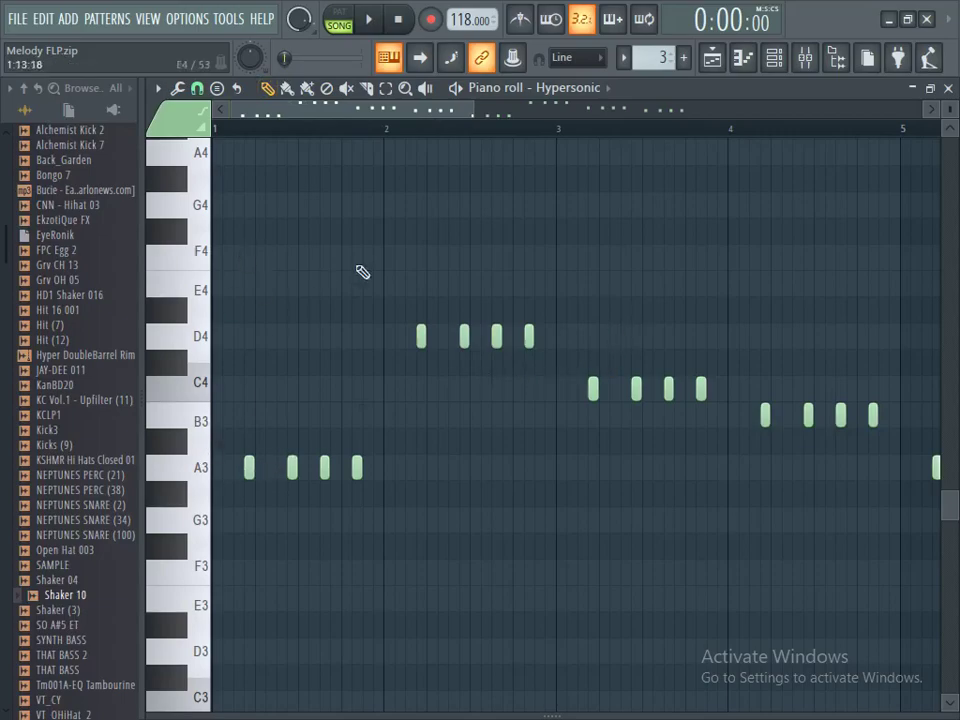
pyautogui.press('space')
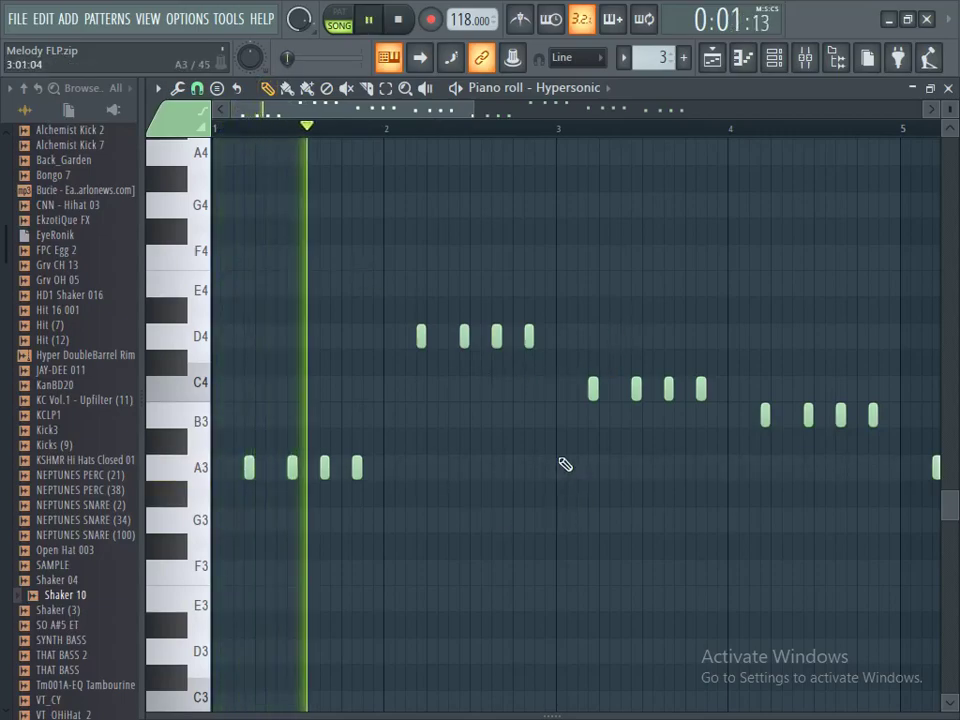
pyautogui.press('space')
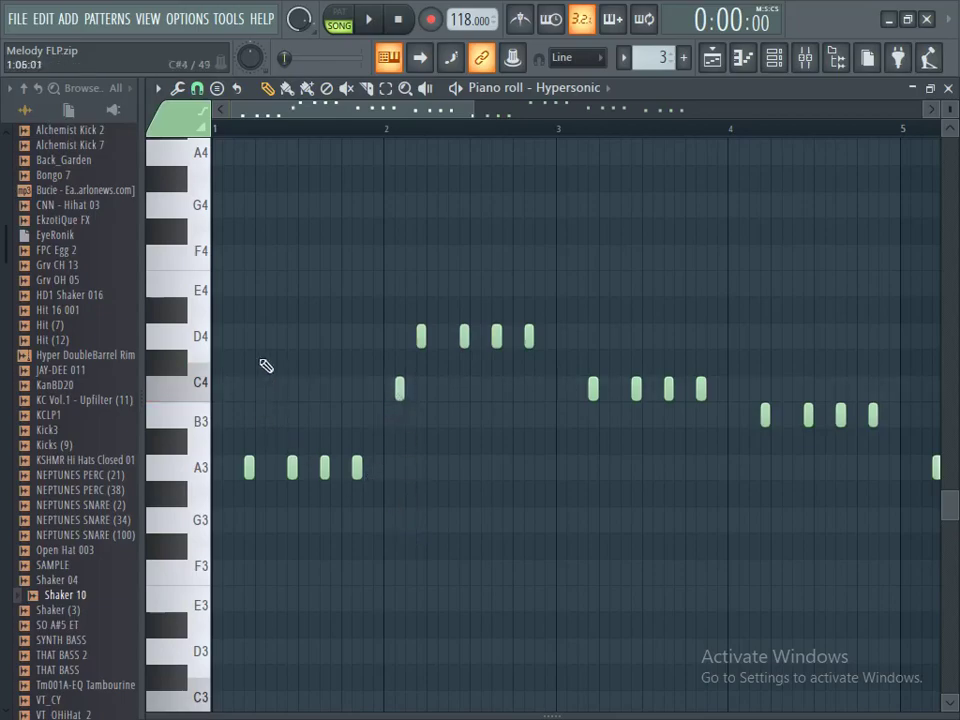
pyautogui.press('space')
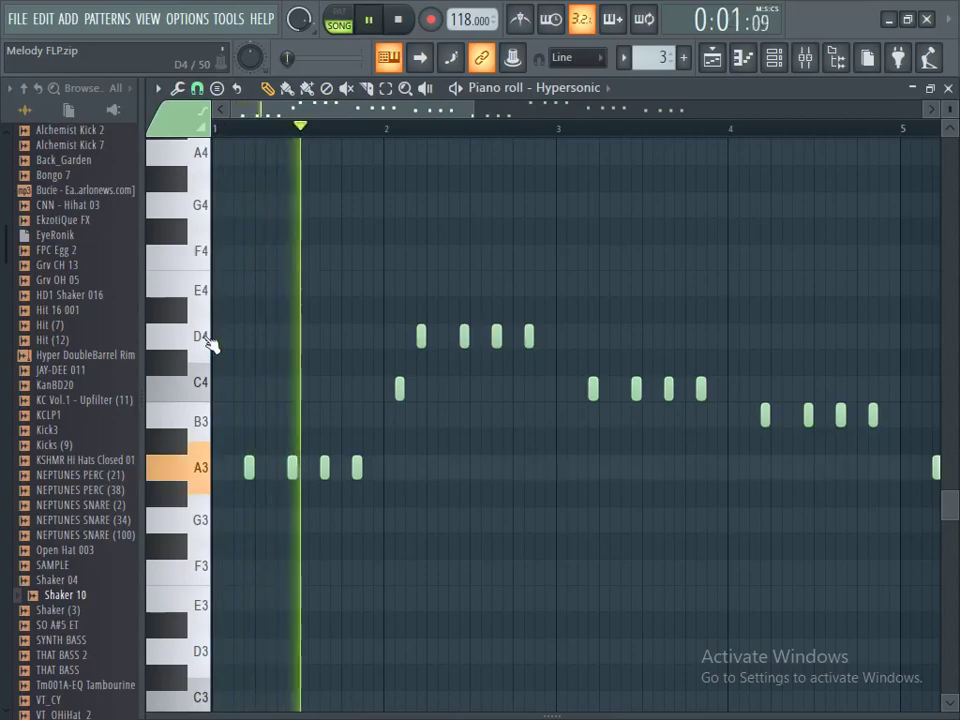
pyautogui.press('space')
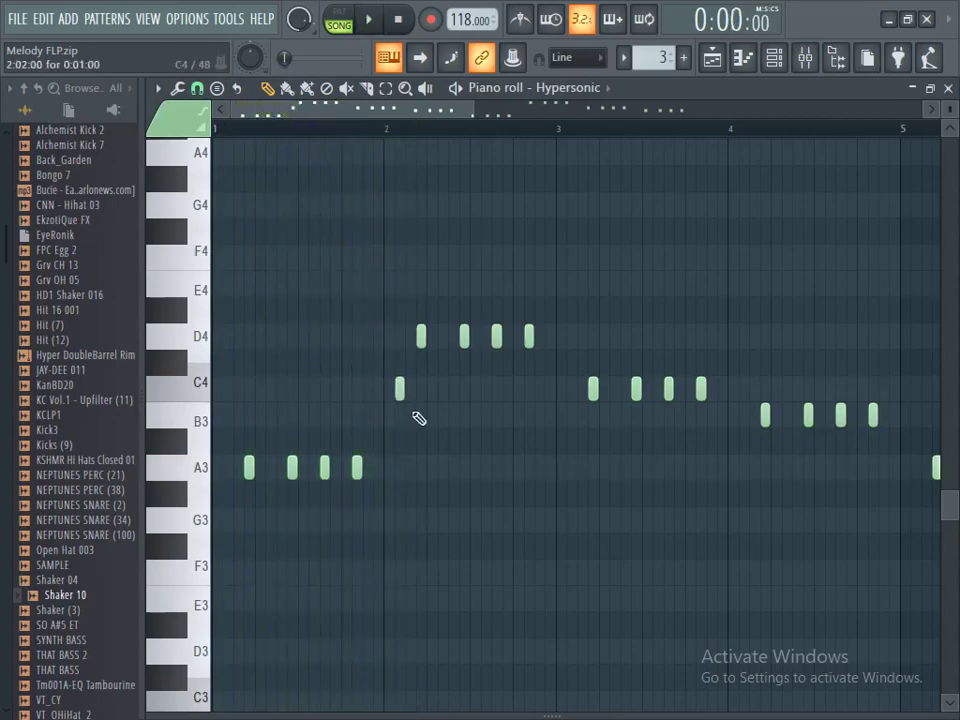
# Move the added C4 note back to the last step of bar 1 and listen to it
pyautogui.moveTo(400, 392); pyautogui.dragTo(379, 392)
pyautogui.press('space')
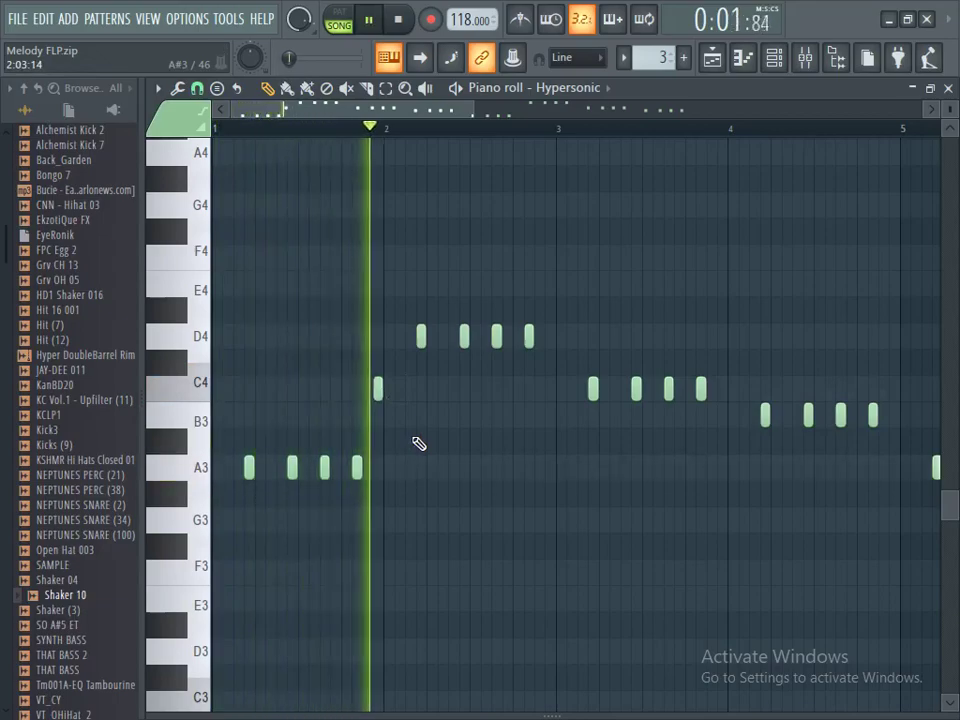
pyautogui.press('space')
# Shift the fourth bass note of each of bars 1 to 4 one step later, to step 15
pyautogui.moveTo(358, 467); pyautogui.dragTo(366, 467)
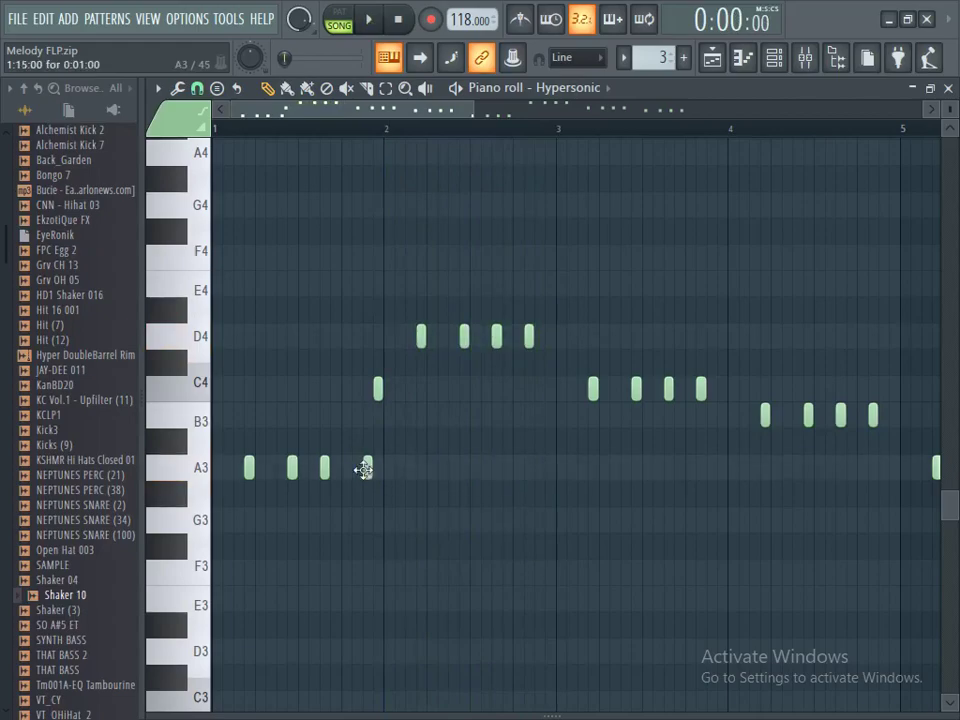
pyautogui.rightClick(530, 338)
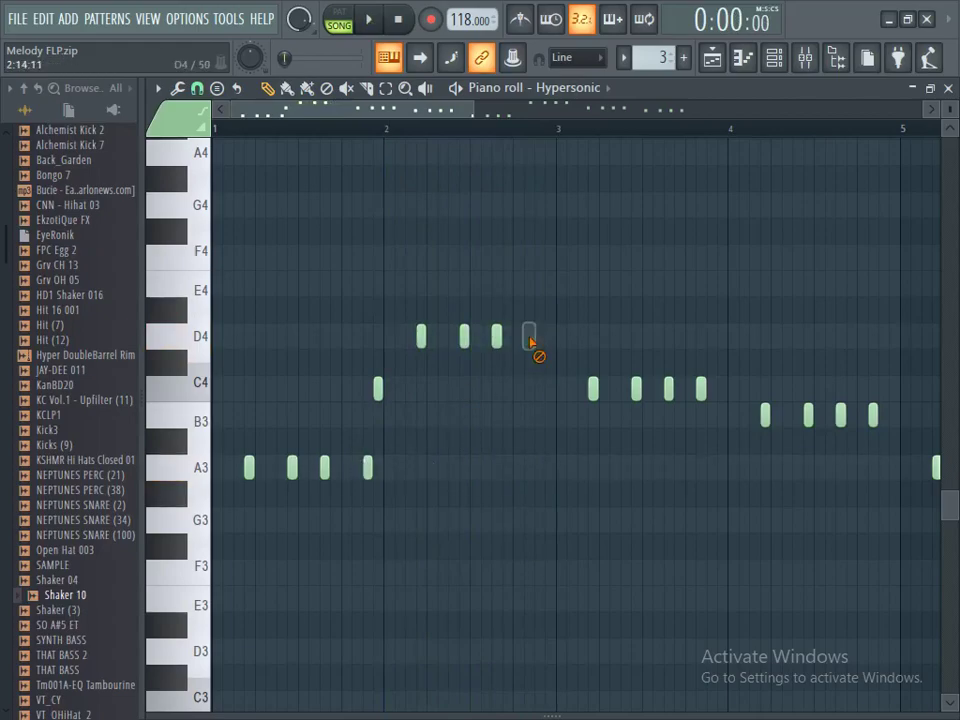
pyautogui.click(540, 340)
pyautogui.moveTo(701, 392); pyautogui.dragTo(709, 397)
pyautogui.rightClick(872, 418)
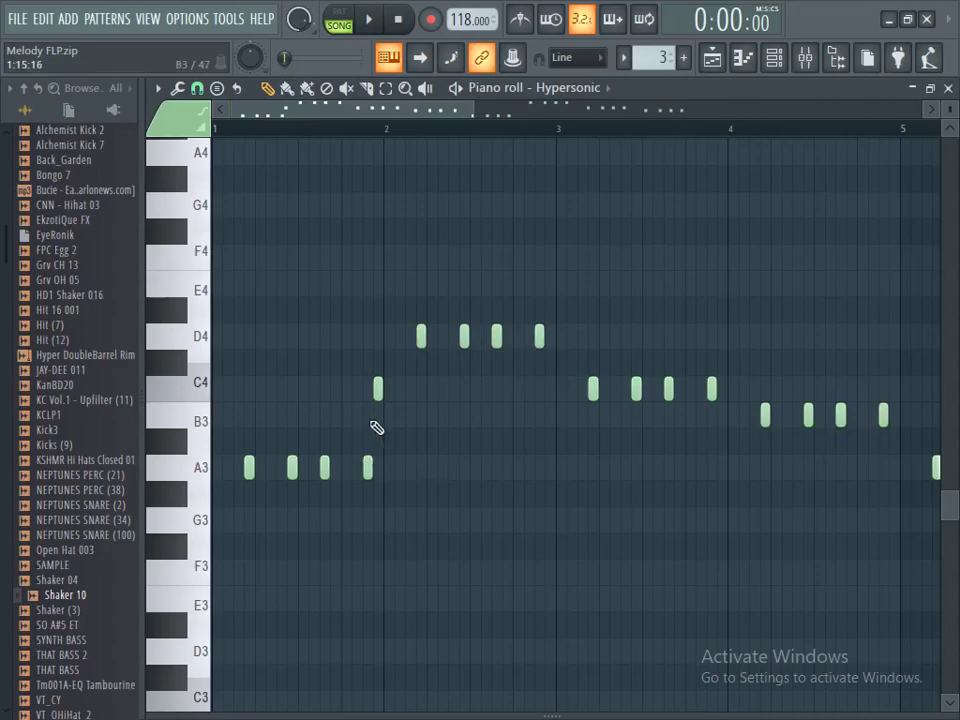
# Replace bar 1's ending C4 note with A3 and add D4, C4 and B3 notes on the last steps of bars 2, 3 and 4
pyautogui.moveTo(378, 396); pyautogui.dragTo(388, 495)
pyautogui.click(388, 88)
pyautogui.moveTo(401, 474); pyautogui.dragTo(389, 482)
pyautogui.click(268, 88)
pyautogui.click(377, 467)
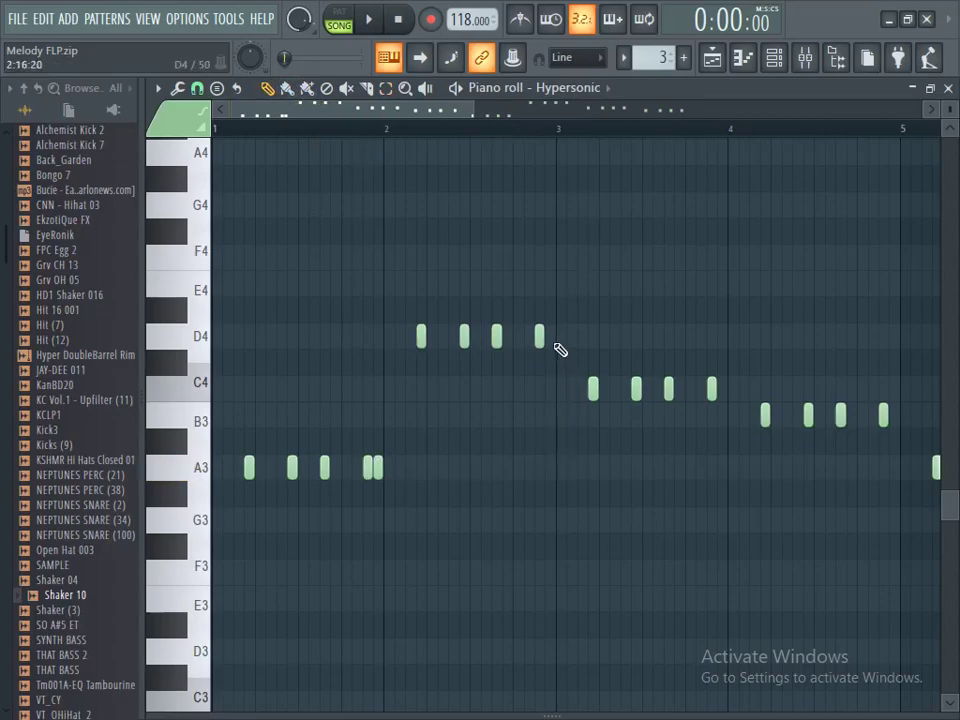
pyautogui.click(722, 390)
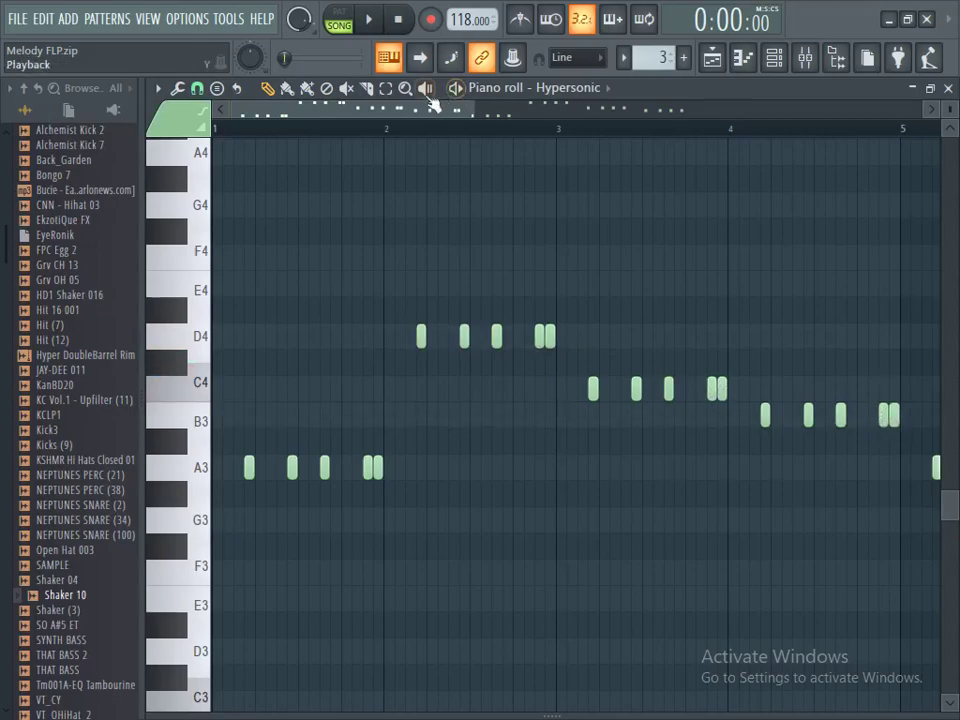
pyautogui.moveTo(428, 108); pyautogui.dragTo(558, 124)
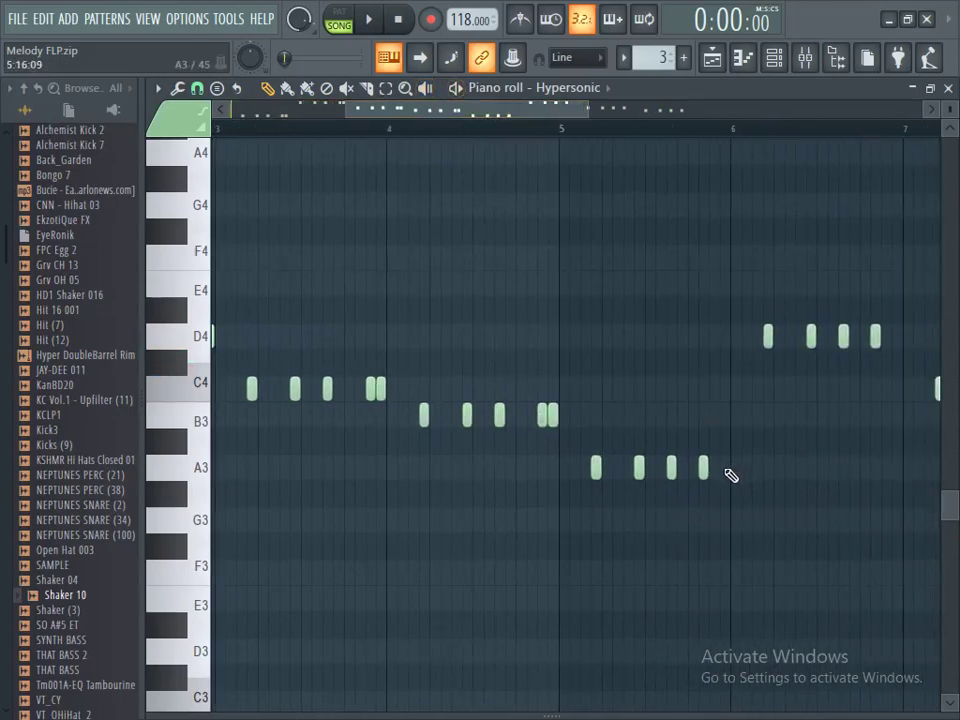
# Shift the fourth note of bars 5 to 8 one step later and add A3, D4, C4 and B3 notes on the bars' last steps
pyautogui.click(714, 467)
pyautogui.rightClick(703, 467)
pyautogui.click(877, 338)
pyautogui.moveTo(879, 342); pyautogui.dragTo(890, 338)
pyautogui.click(897, 338)
pyautogui.moveTo(529, 129); pyautogui.dragTo(656, 141)
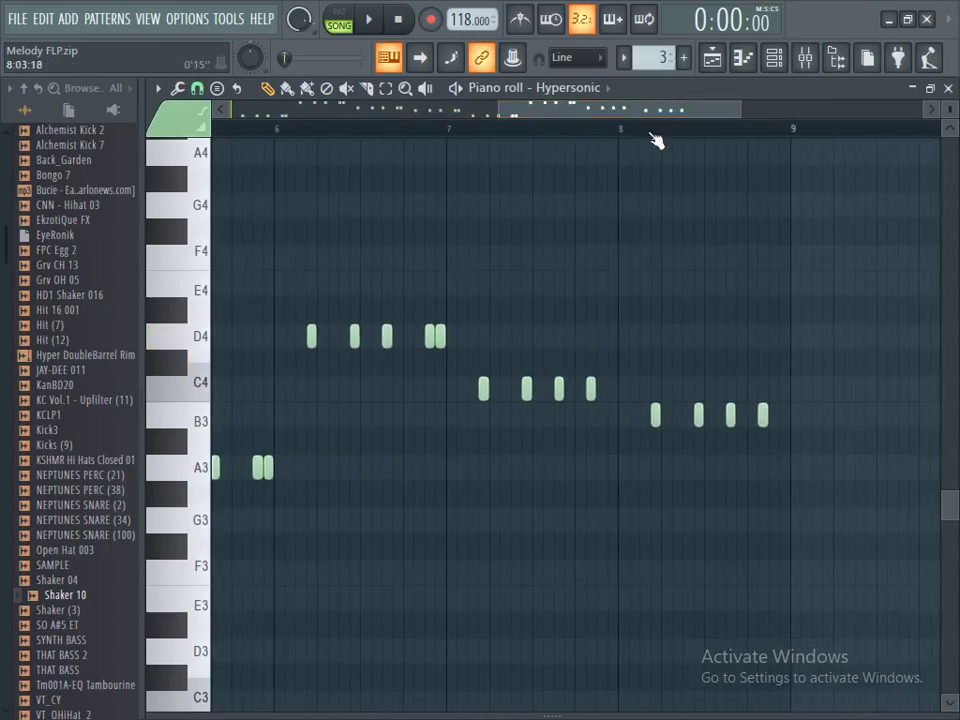
pyautogui.rightClick(590, 389)
pyautogui.click(612, 389)
pyautogui.click(773, 424)
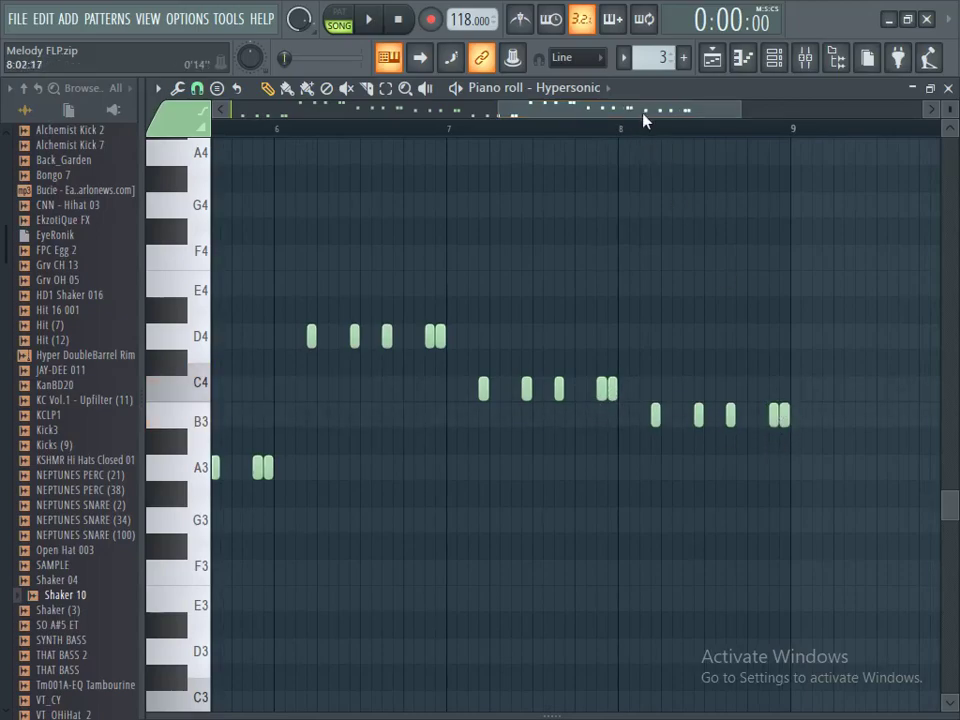
# Play the bass line from bar 1 to check the doubled bar-end notes
pyautogui.moveTo(641, 120); pyautogui.dragTo(347, 124)
pyautogui.press('space')
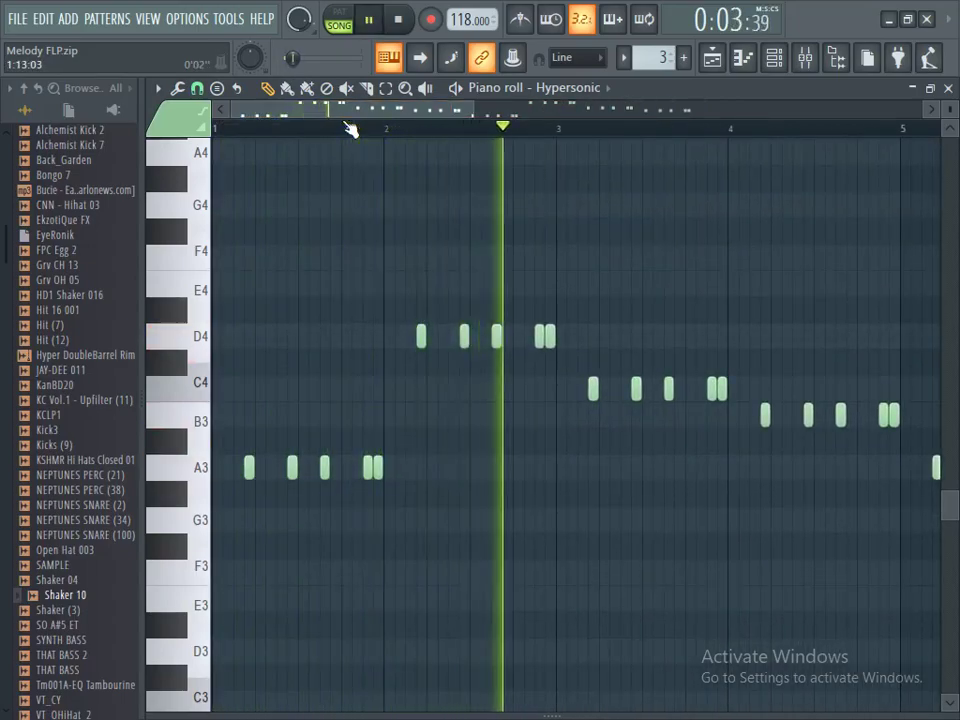
pyautogui.moveTo(490, 112); pyautogui.dragTo(637, 115)
pyautogui.press('space')
# Select the last note of each of the eight bars and raise them all by one octave
pyautogui.click(386, 88)
pyautogui.moveTo(329, 430); pyautogui.dragTo(315, 500)
pyautogui.keyDown('shift'); pyautogui.click(418, 349); pyautogui.keyUp('shift')
pyautogui.keyDown('shift'); pyautogui.click(517, 388); pyautogui.keyUp('shift')
pyautogui.keyDown('shift'); pyautogui.click(619, 415); pyautogui.keyUp('shift')
pyautogui.keyDown('shift'); pyautogui.click(819, 339); pyautogui.keyUp('shift')
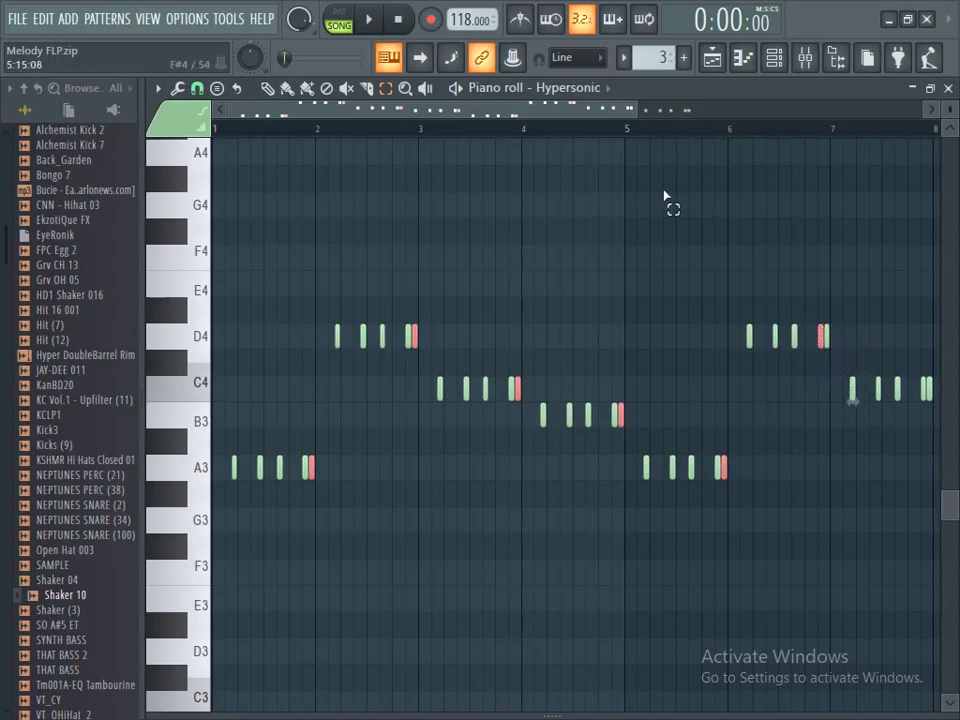
pyautogui.moveTo(612, 110); pyautogui.dragTo(680, 121)
pyautogui.keyDown('shift'); pyautogui.click(782, 388); pyautogui.keyUp('shift')
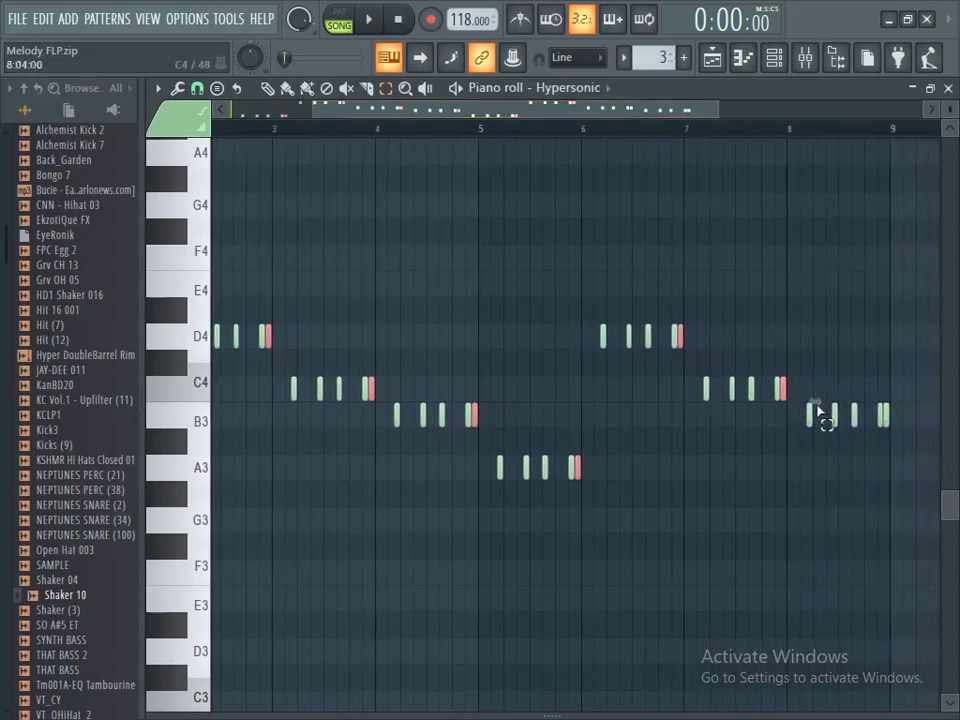
pyautogui.scroll(3, 487, 224)
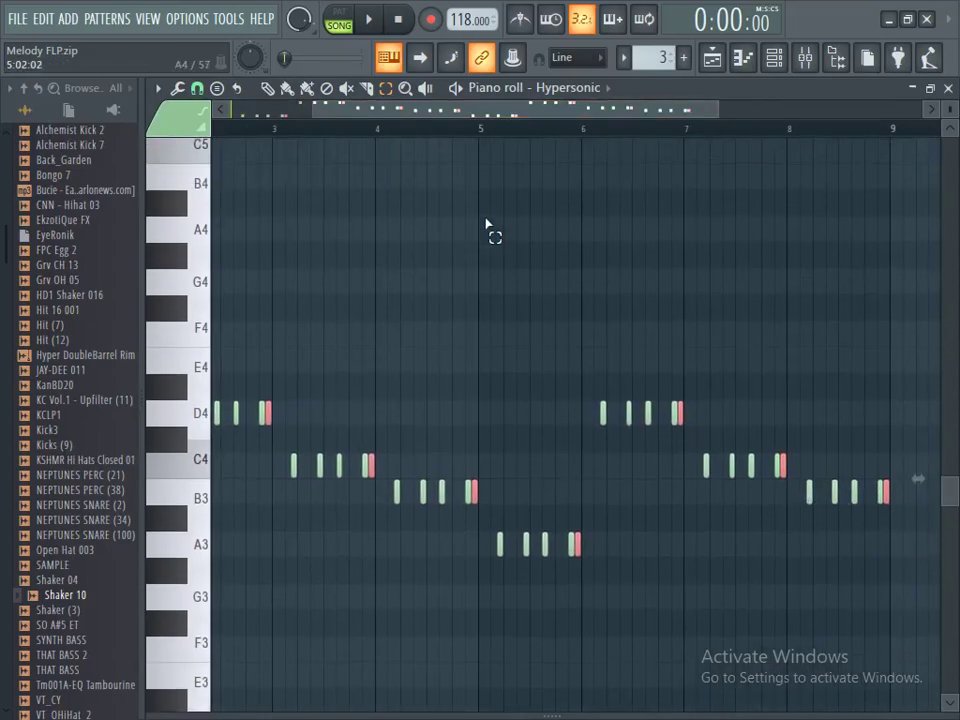
pyautogui.hotkey('ctrl', 'Up')
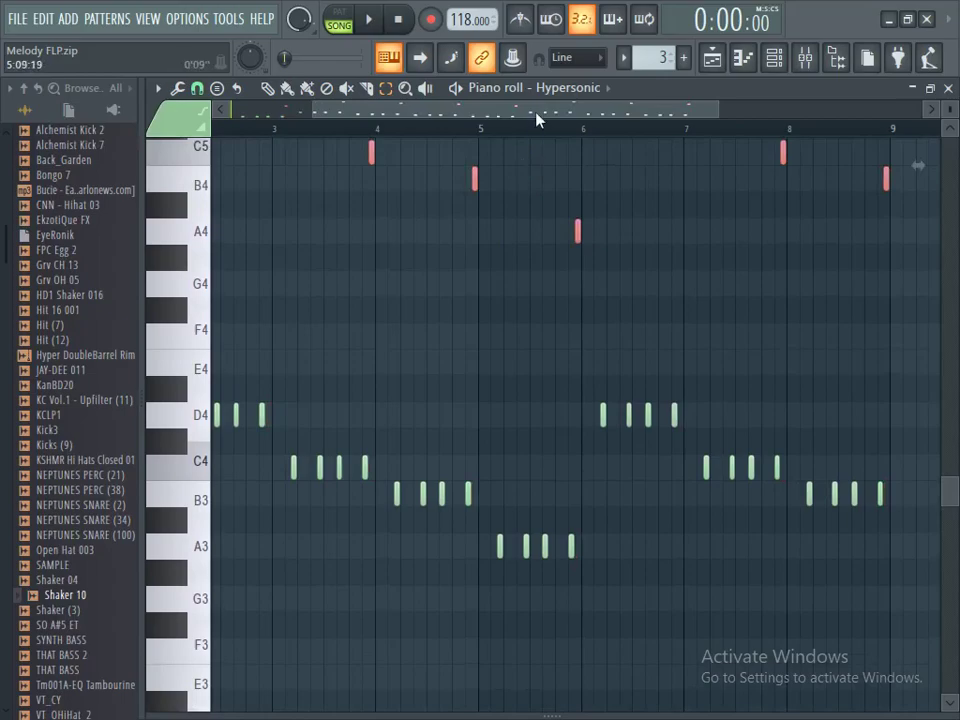
# Play the first four bars to listen to the octave jumps at the bar ends
pyautogui.hscroll(-3, 537, 119)
pyautogui.scroll(7, 546, 285)
pyautogui.press('space')
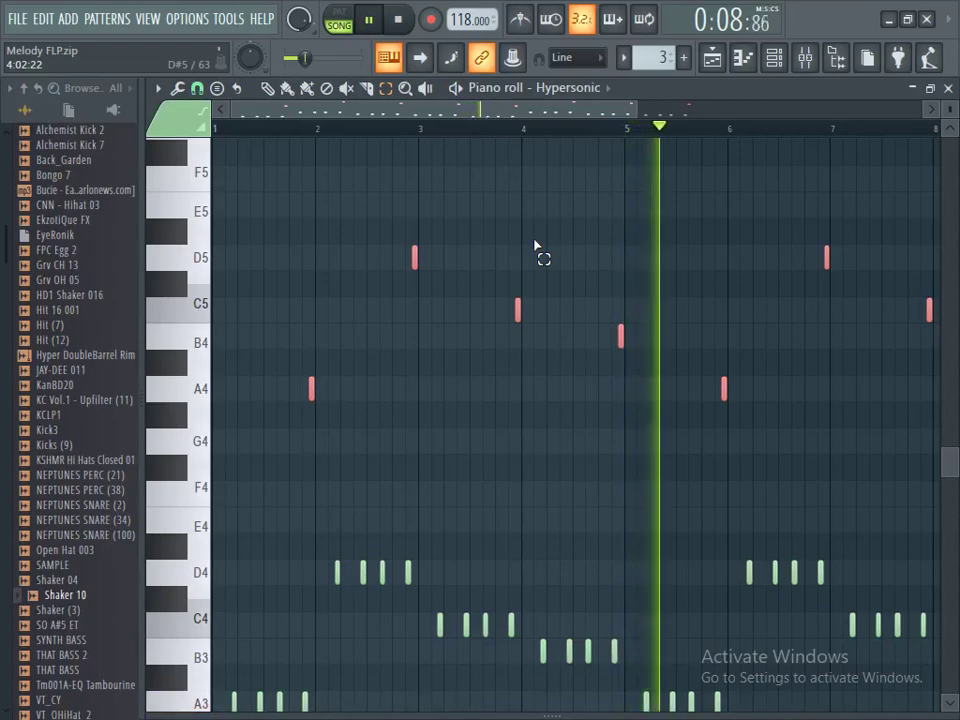
pyautogui.press('space')
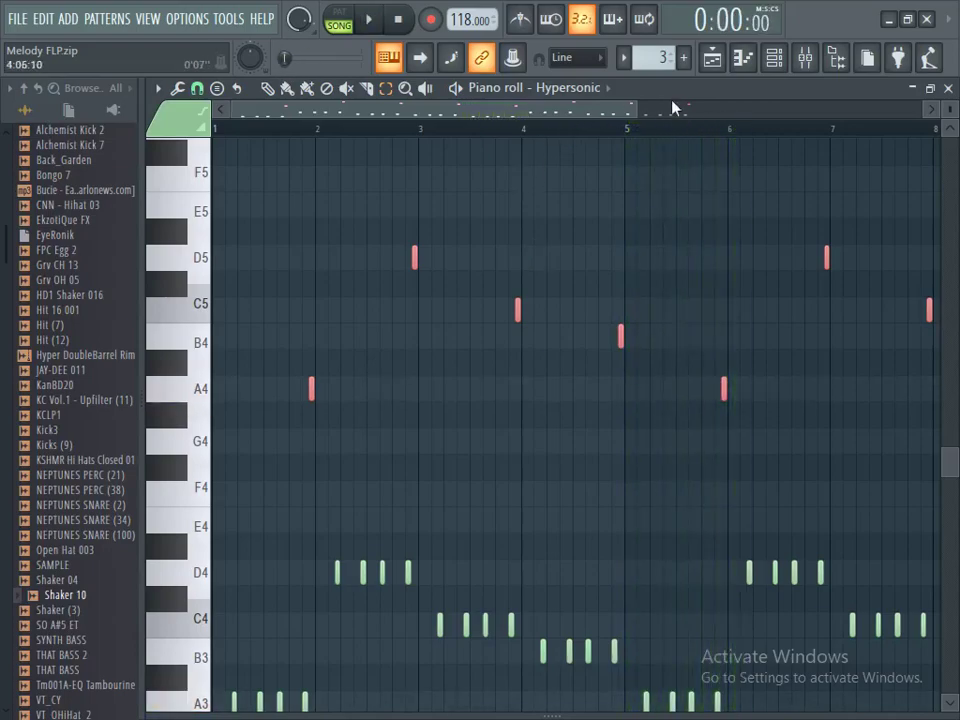
# Add A3, D4, C4 and B3 notes on step 13 of bars 1, 2, 3 and 4
pyautogui.scroll(2, 840, 324)
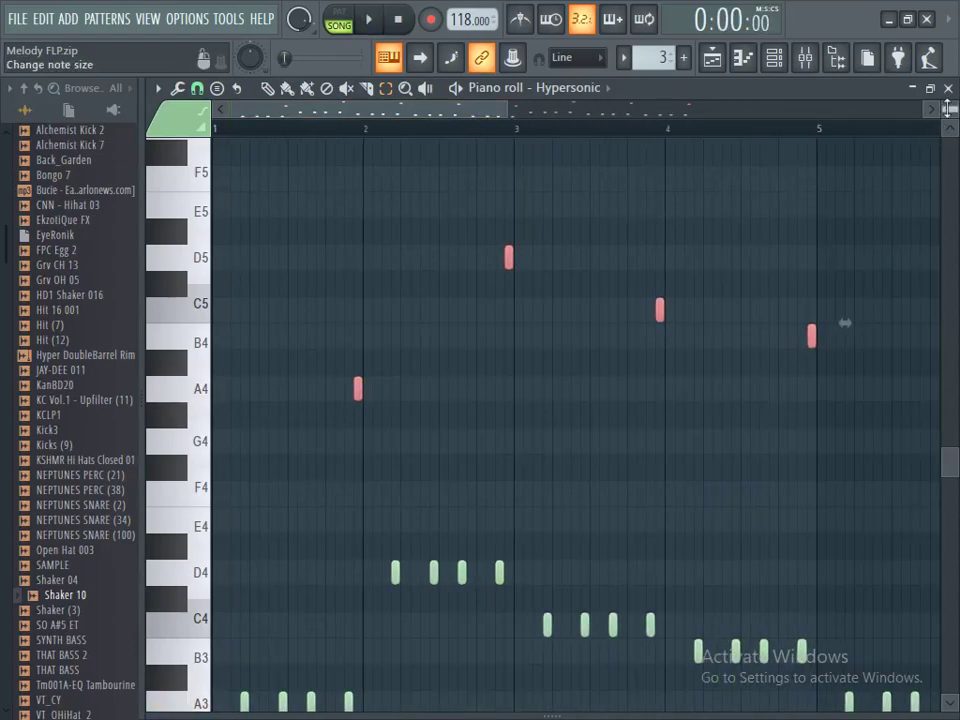
pyautogui.scroll(2, 845, 379)
pyautogui.click(267, 88)
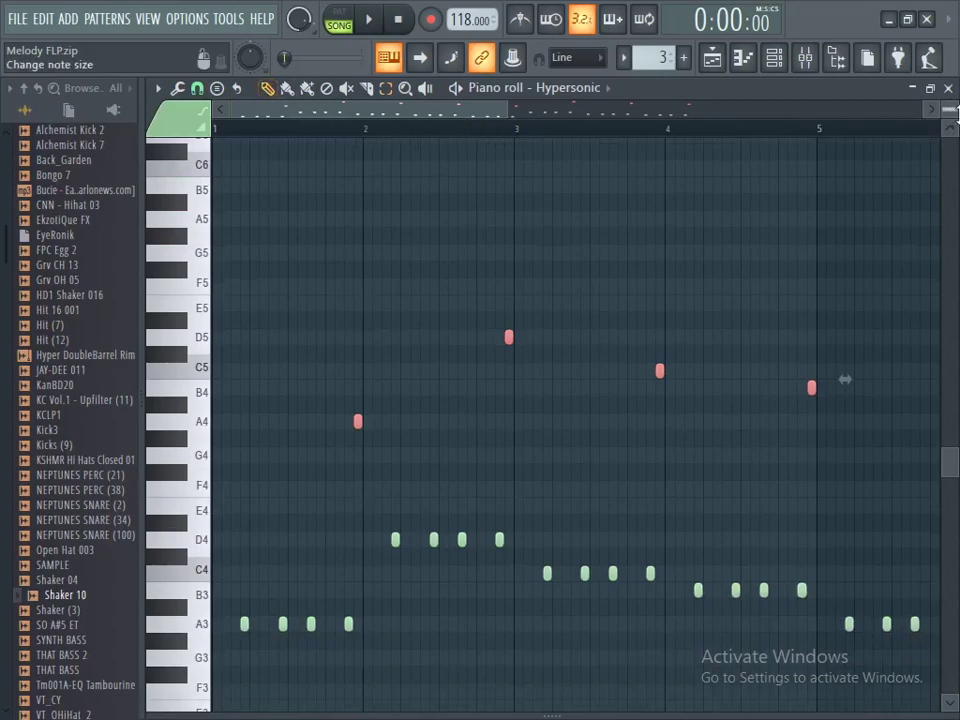
pyautogui.moveTo(951, 467); pyautogui.dragTo(950, 505)
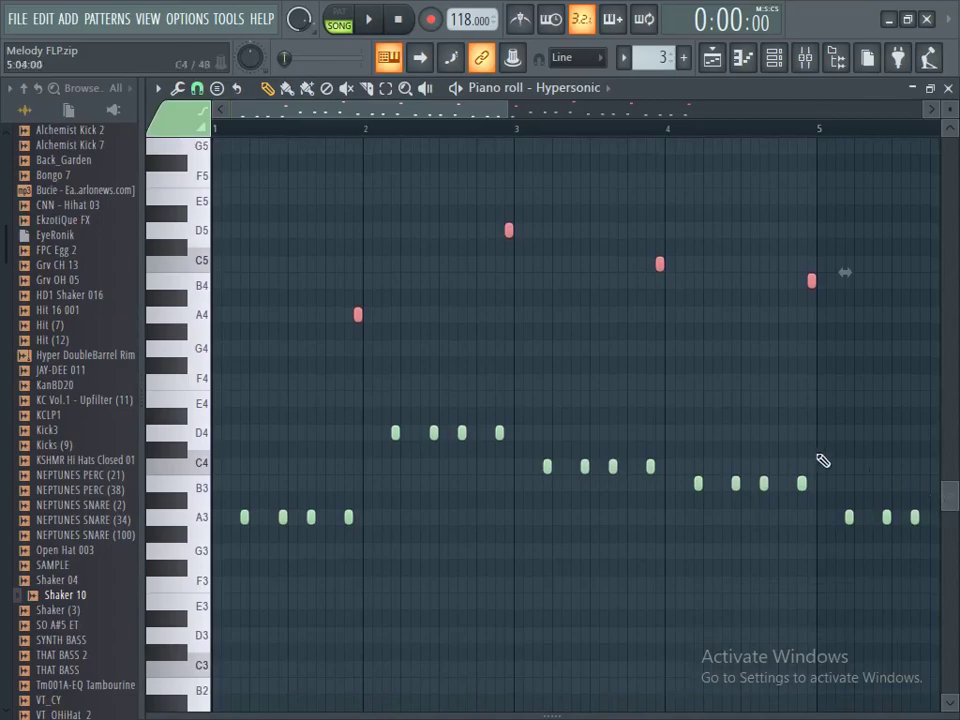
pyautogui.scroll(2, 845, 271)
pyautogui.press('space')
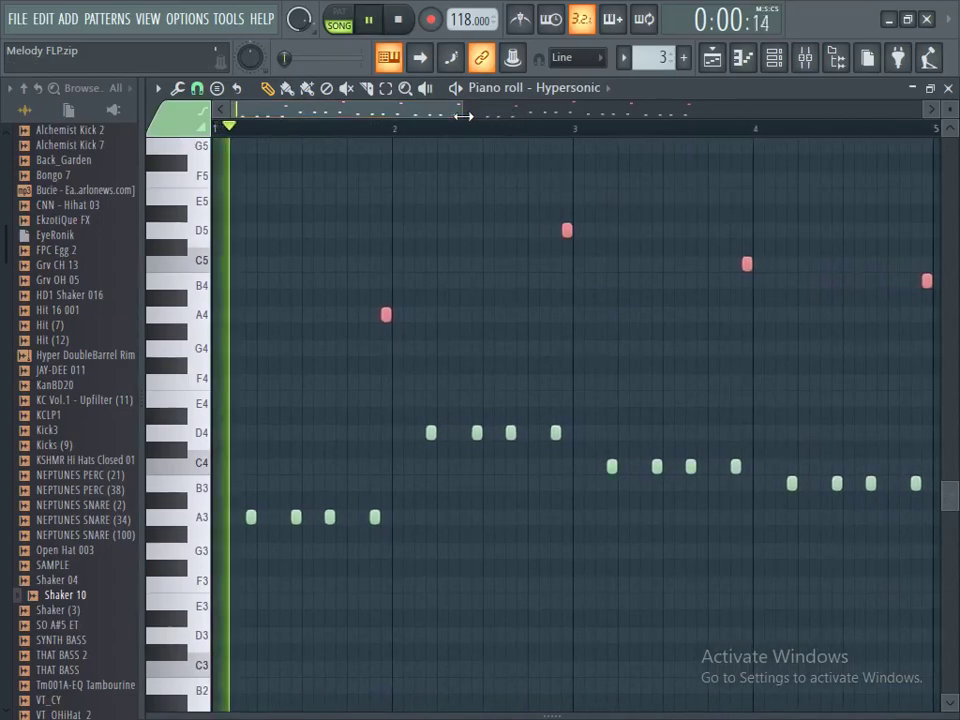
pyautogui.press('space')
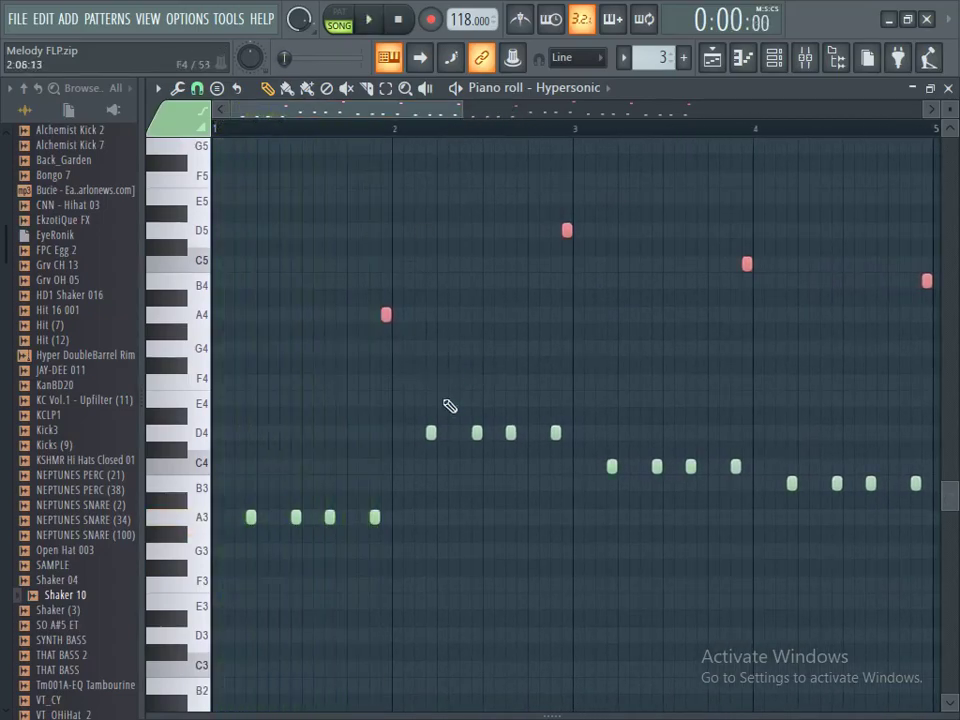
pyautogui.click(352, 517)
pyautogui.click(533, 433)
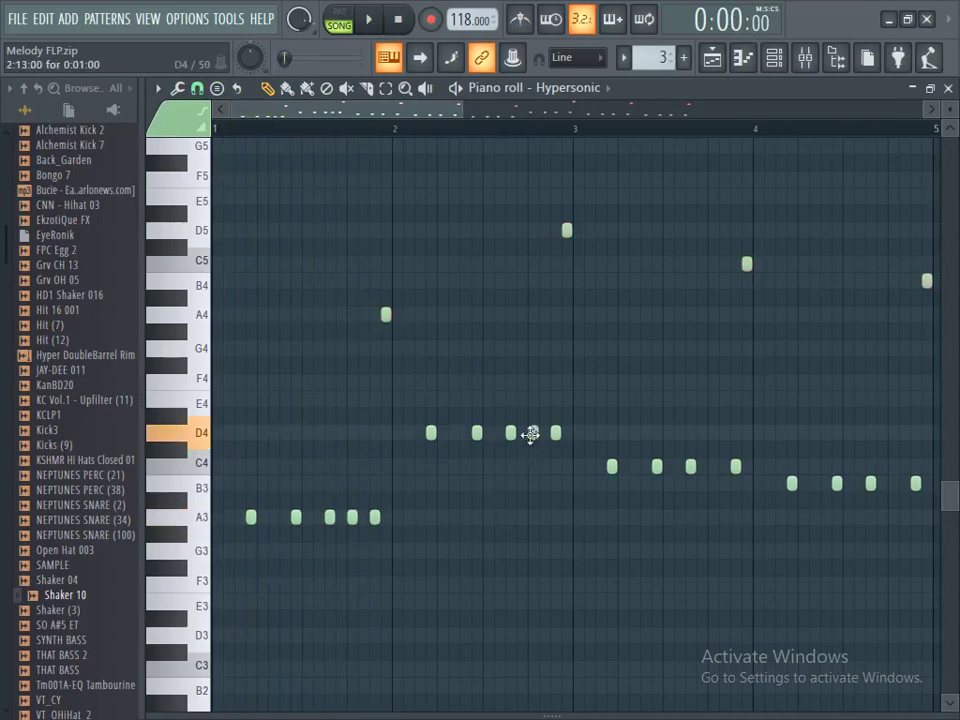
pyautogui.click(713, 466)
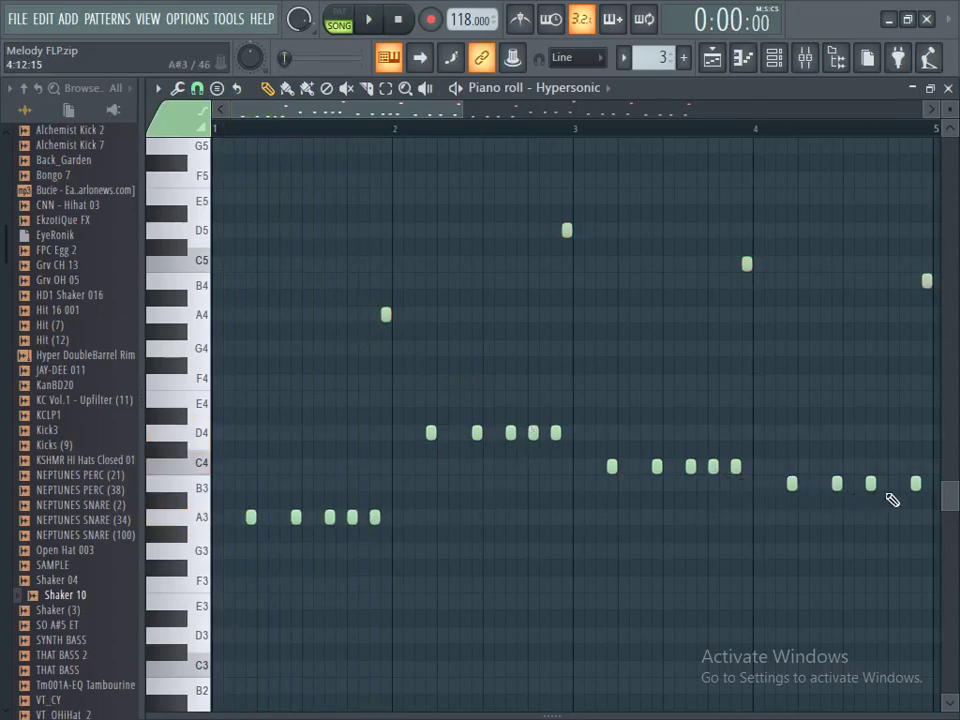
# Play the opening bars to hear the bass rhythm with the added step 13 notes
pyautogui.press('space')
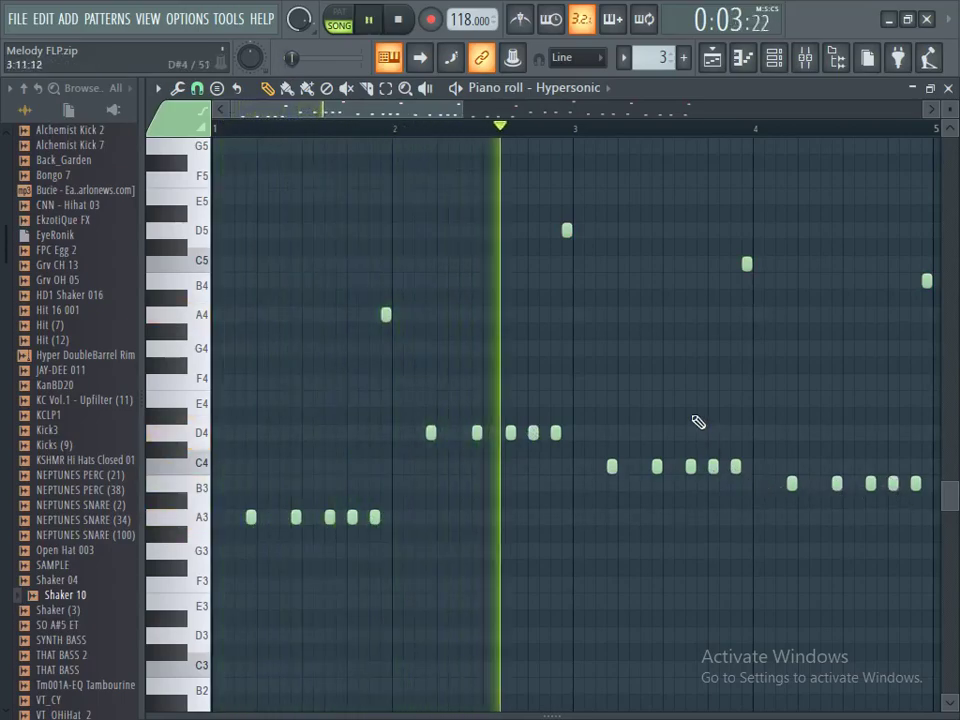
pyautogui.moveTo(463, 118); pyautogui.dragTo(512, 120)
pyautogui.press('space')
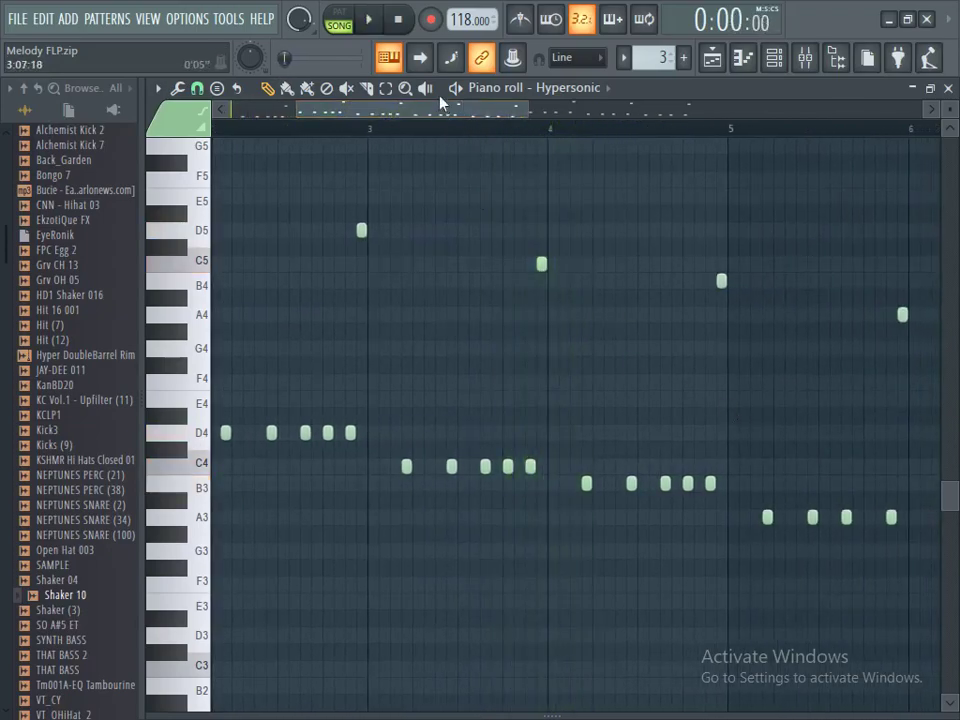
# Try the step 13 notes of bars 1 to 4 one octave higher in playback and return them to their original octave
pyautogui.moveTo(440, 100); pyautogui.dragTo(381, 118)
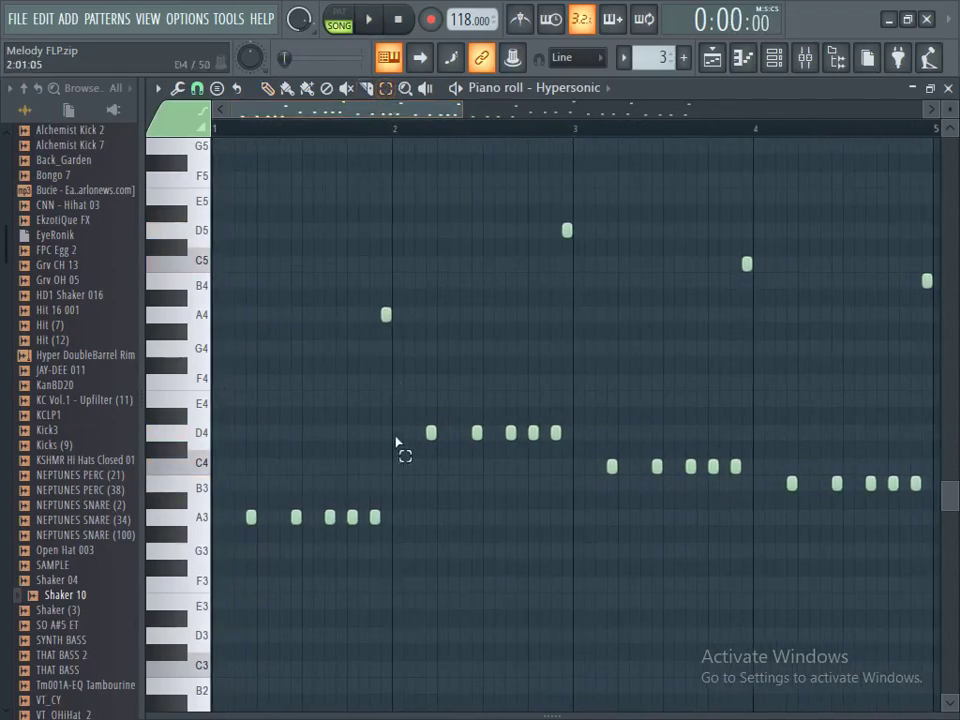
pyautogui.click(352, 517)
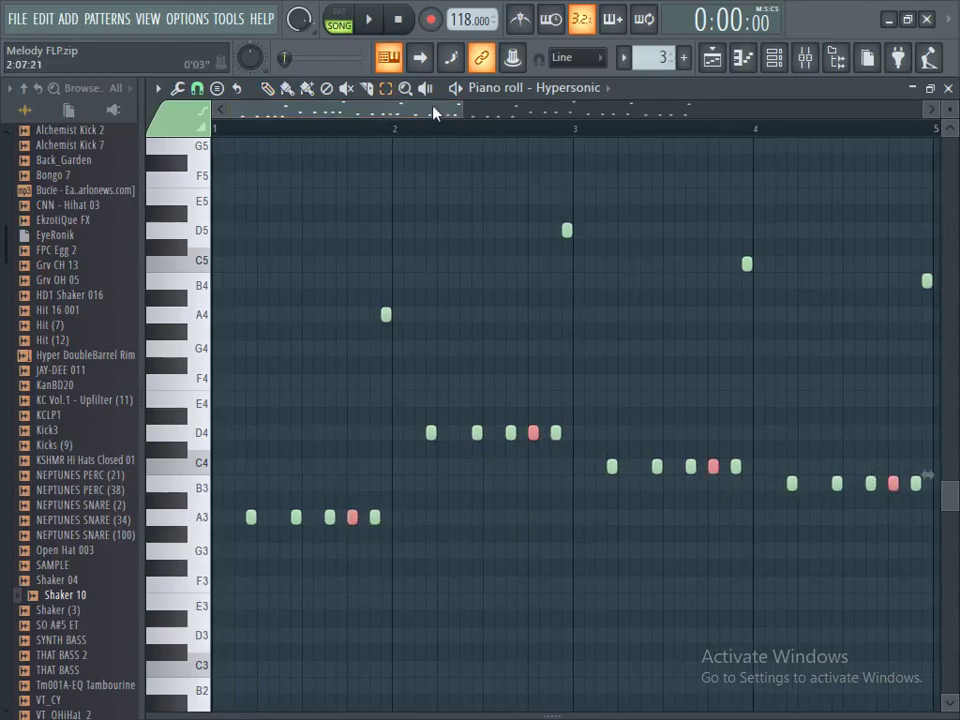
pyautogui.moveTo(455, 111); pyautogui.dragTo(812, 500)
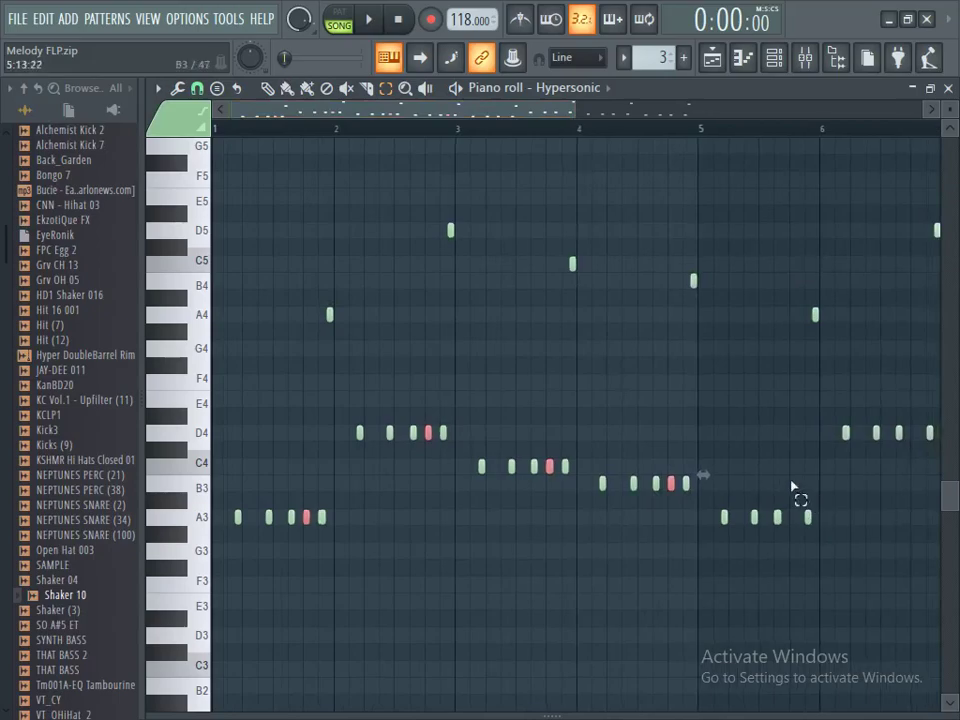
pyautogui.hotkey('ctrl', 'Up')
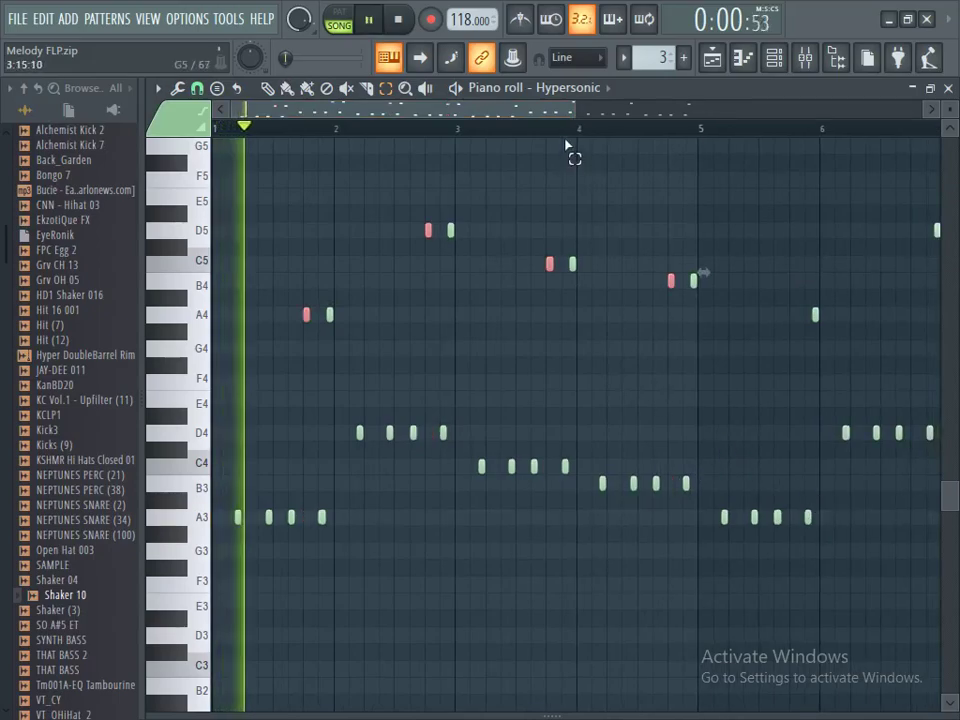
pyautogui.scroll(1, 545, 146)
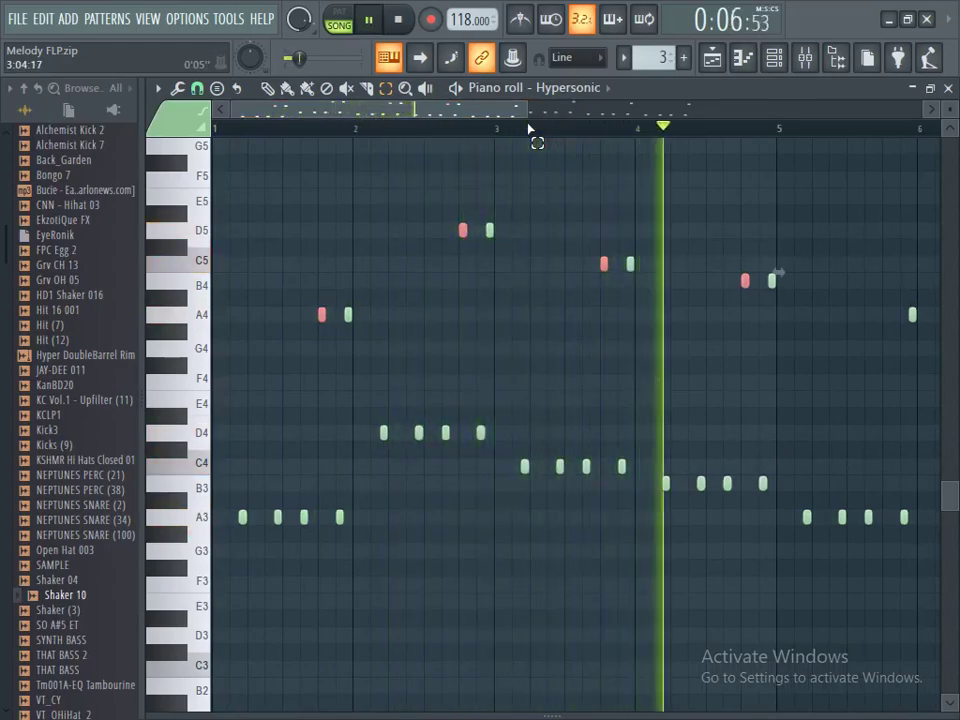
pyautogui.press('space')
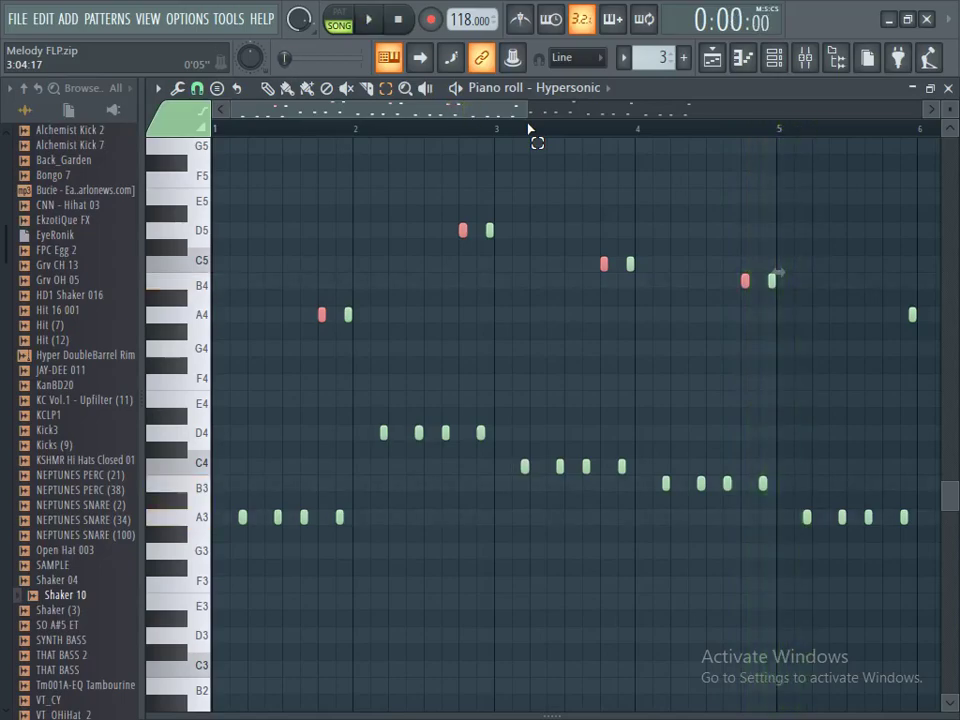
pyautogui.hotkey('ctrl', 'Down')
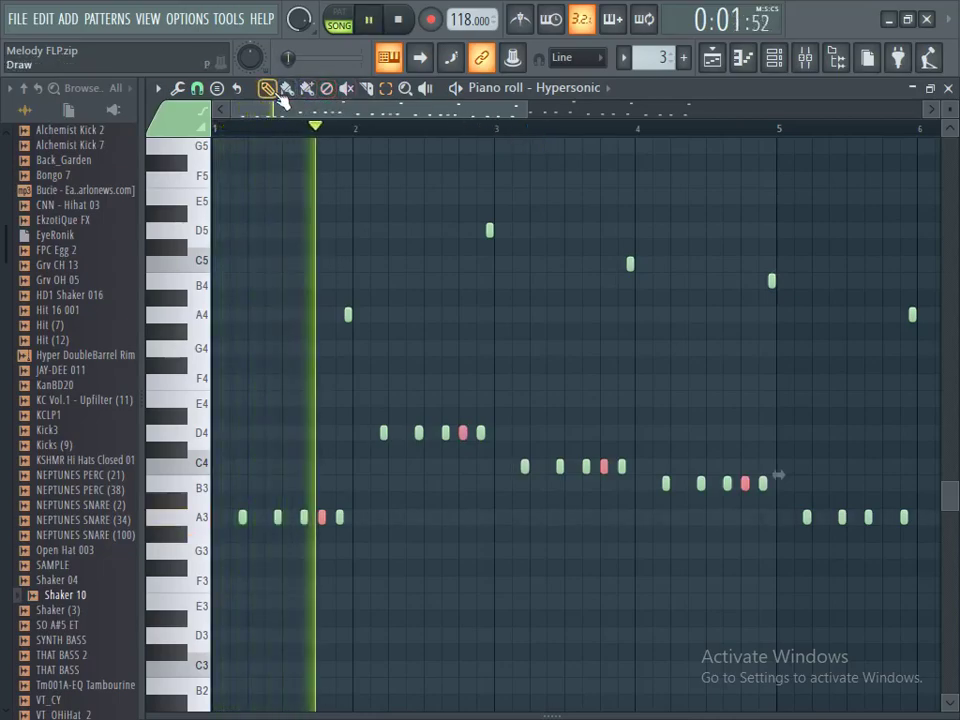
# Replay the opening bars with the step 13 notes at the root pitch, viewing bars 1 and 2 up close
pyautogui.press('space')
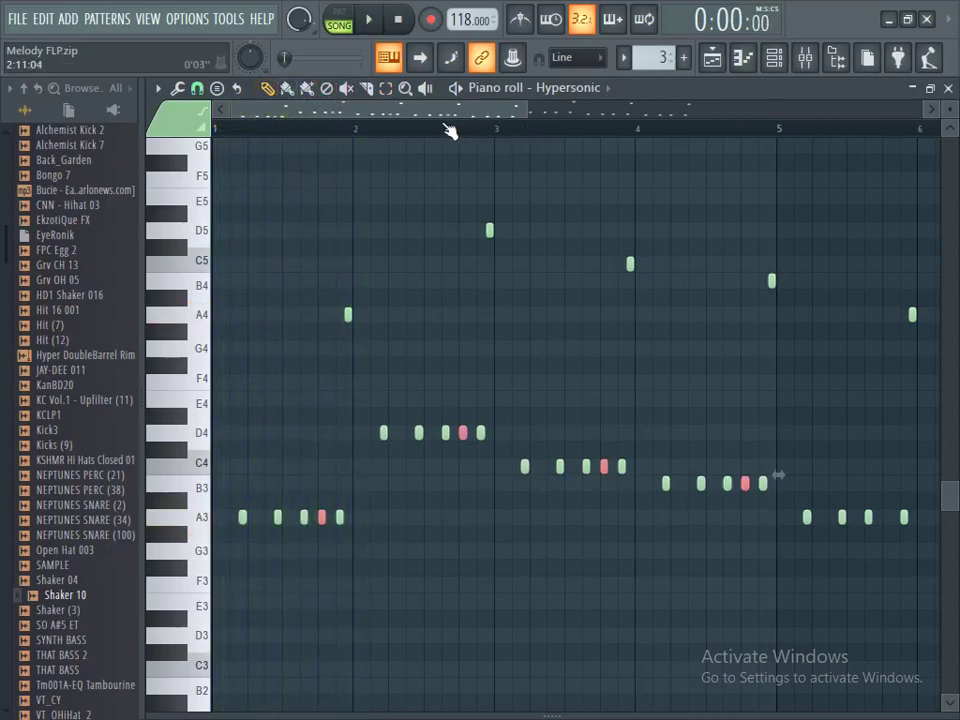
pyautogui.scroll(5, 451, 131)
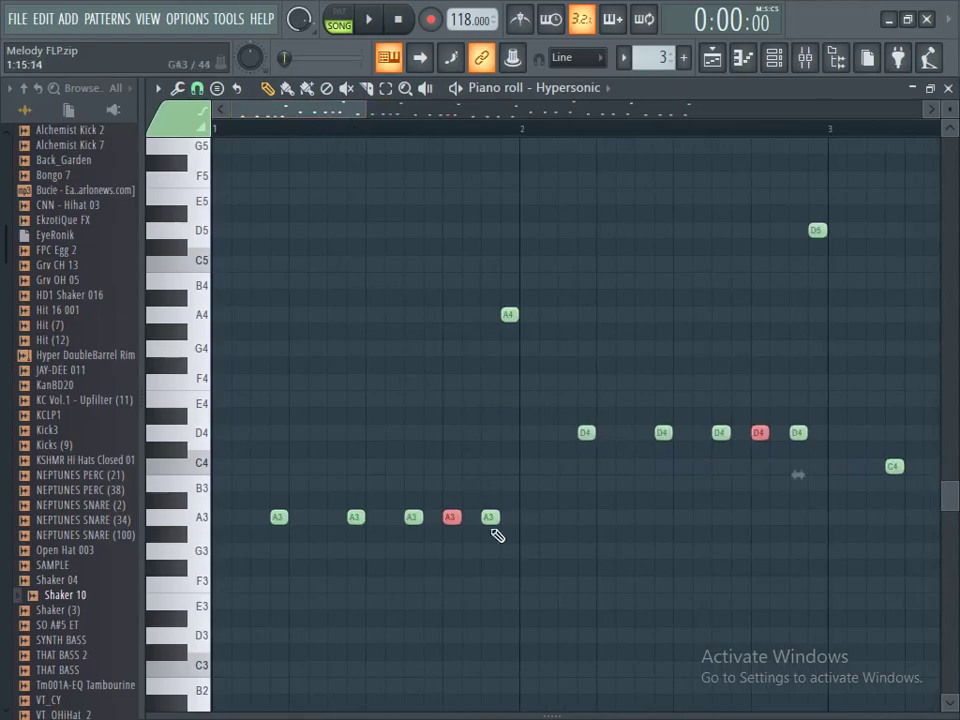
pyautogui.press('space')
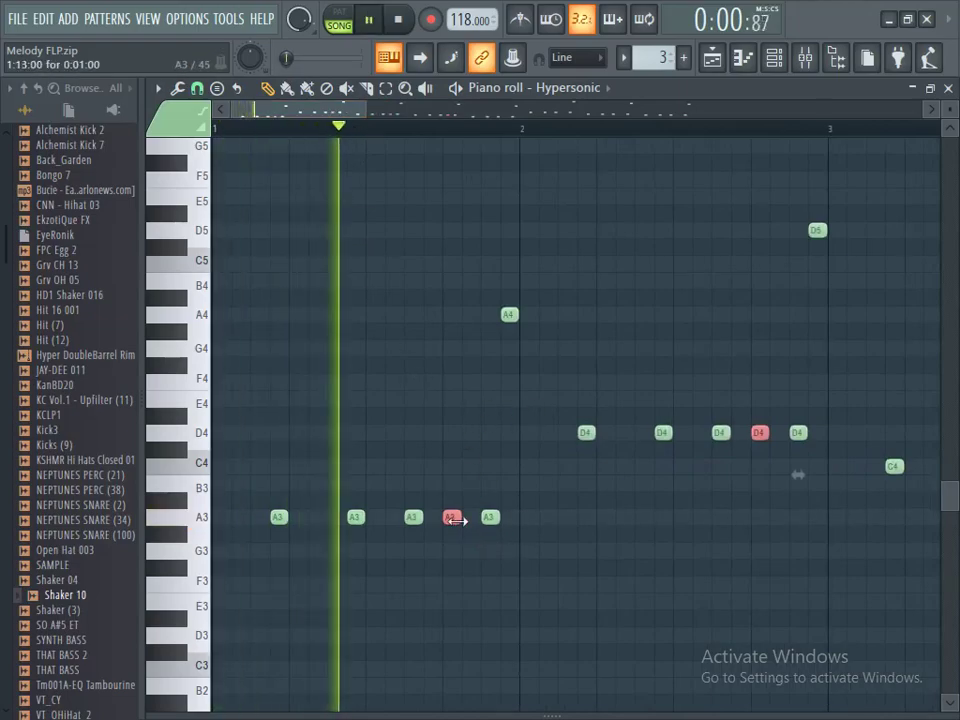
pyautogui.press('space')
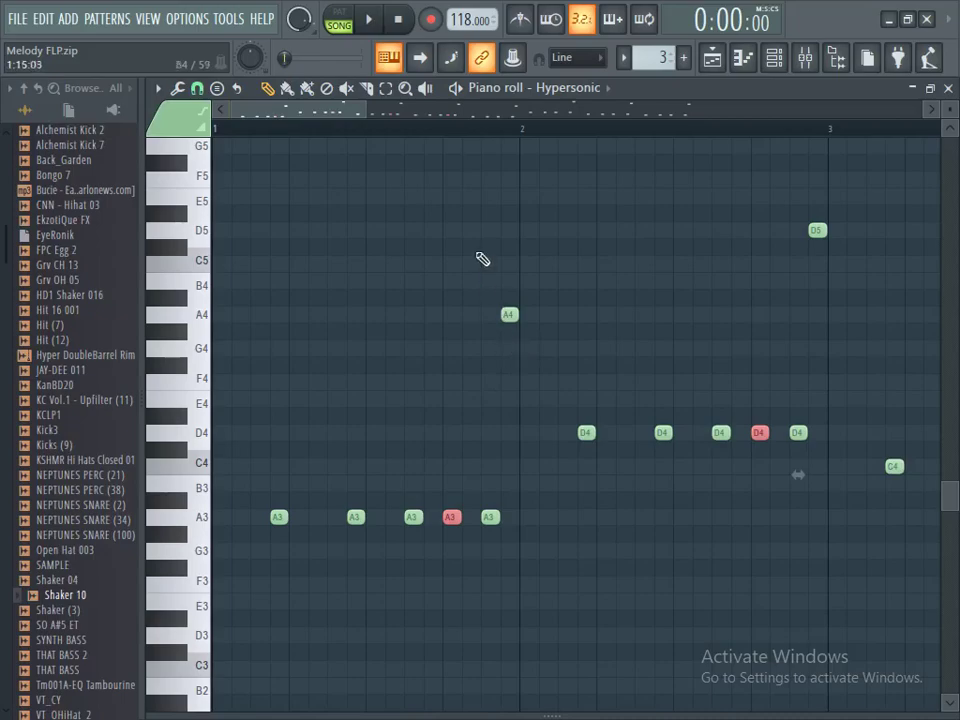
# Review the arrangement in the playlist and open the first Pattern 1 clip's Nexus chords in the piano roll
pyautogui.click(776, 60)
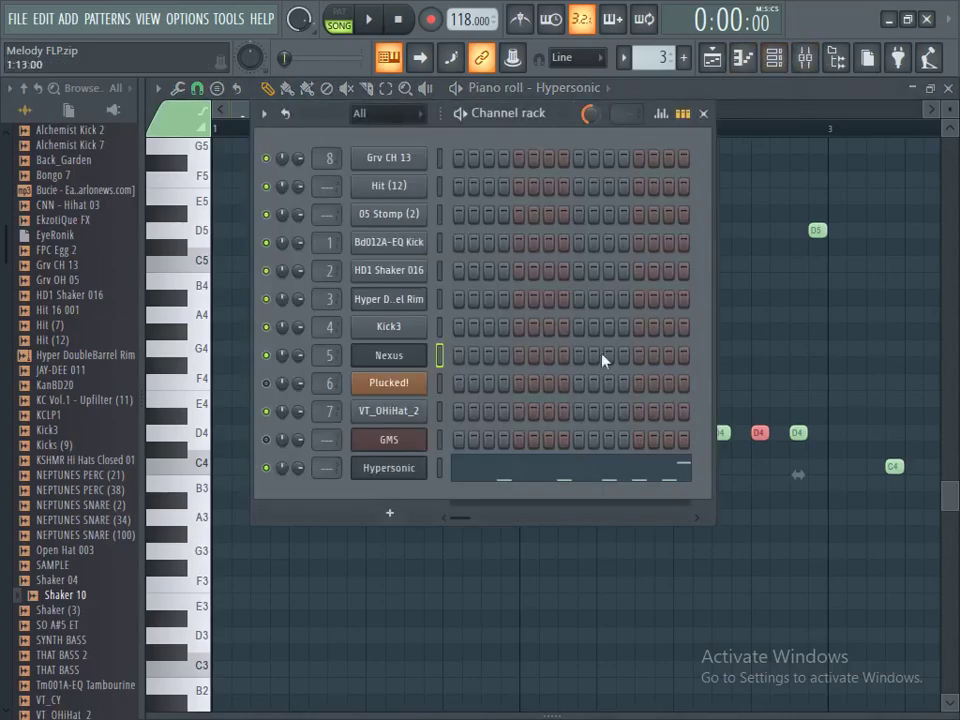
pyautogui.click(711, 60)
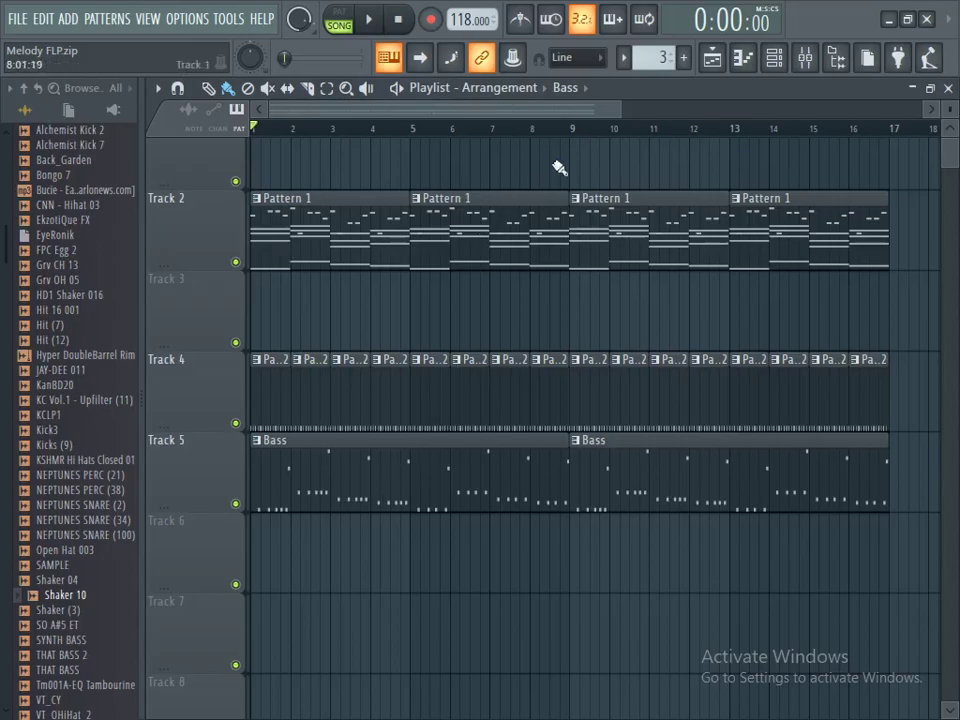
pyautogui.scroll(2, 615, 118)
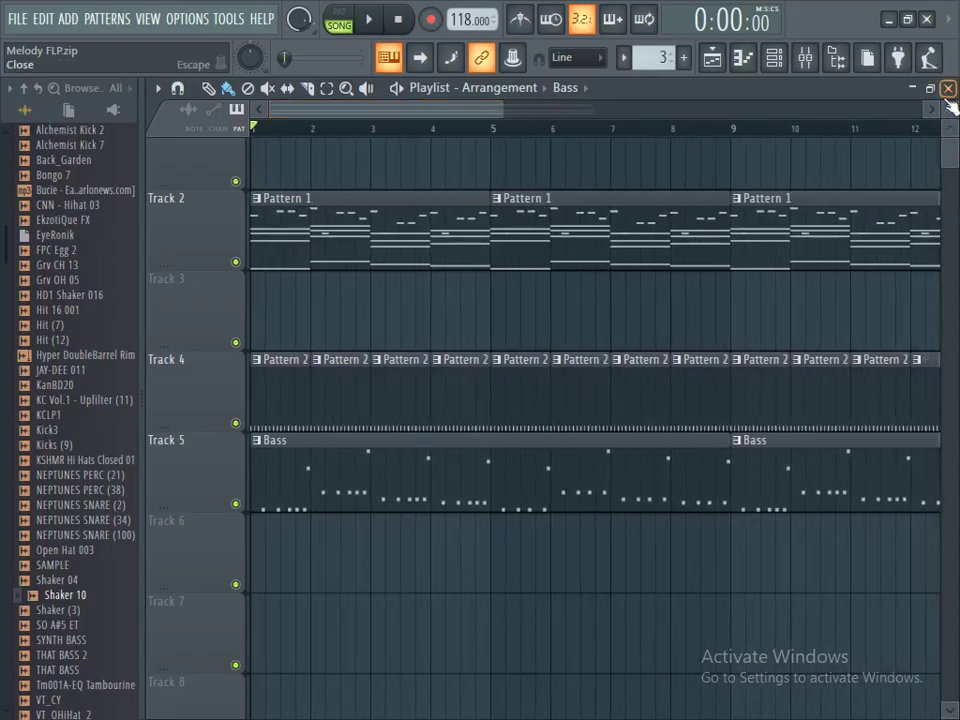
pyautogui.moveTo(948, 108); pyautogui.dragTo(948, 135)
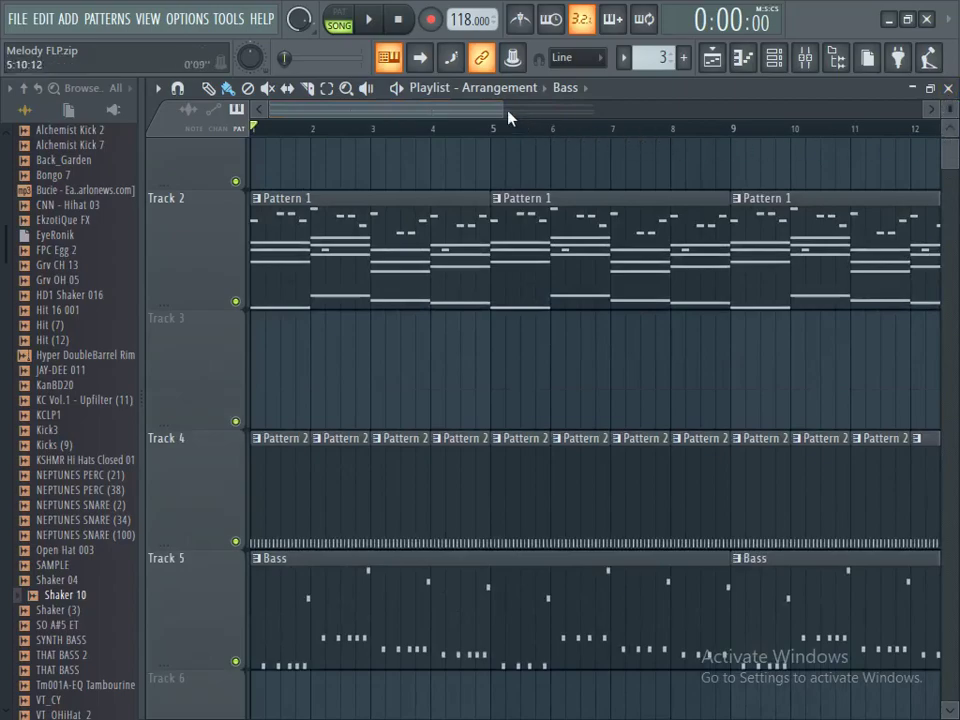
pyautogui.scroll(-1, 509, 117)
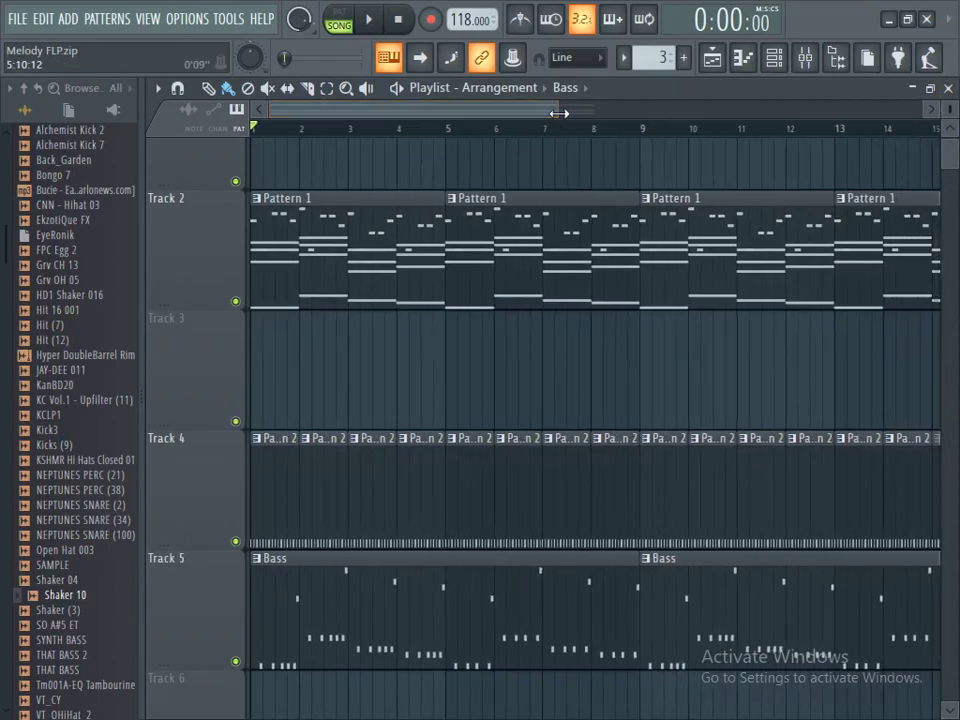
pyautogui.doubleClick(287, 266)
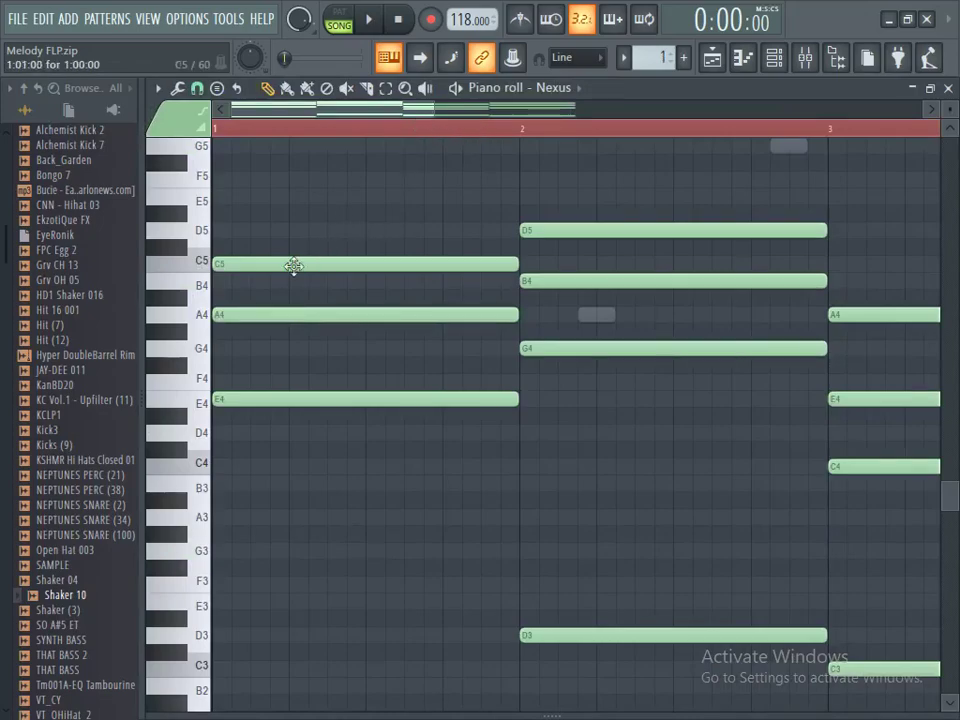
# Return to the playlist and open the first Bass clip on Track 5 in the piano roll
pyautogui.click(773, 57)
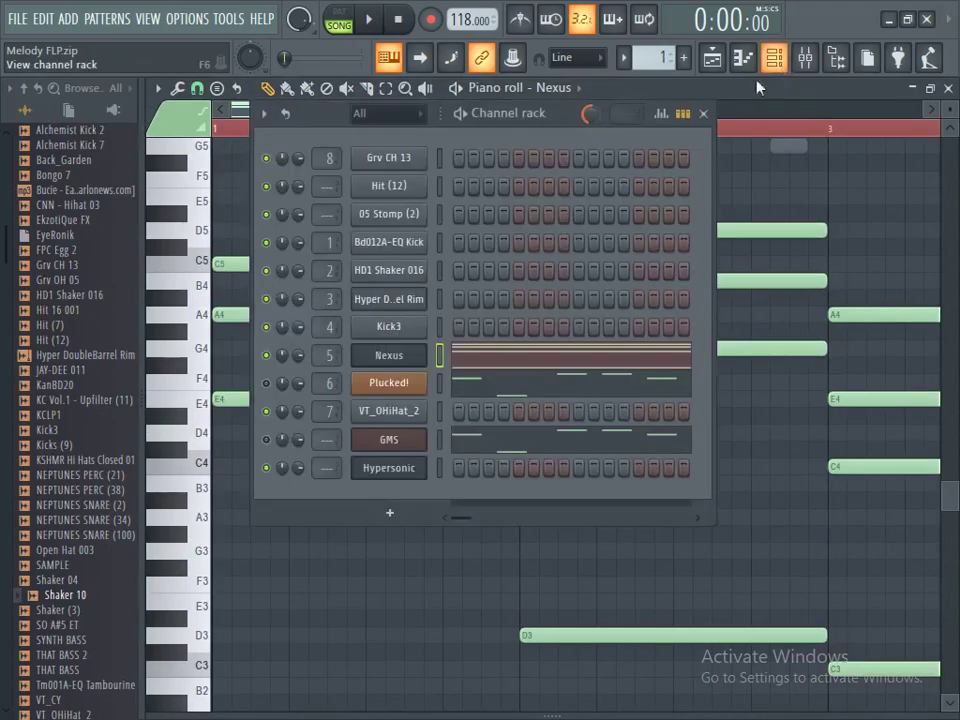
pyautogui.click(711, 60)
pyautogui.scroll(-5, 396, 428)
pyautogui.scroll(3, 326, 311)
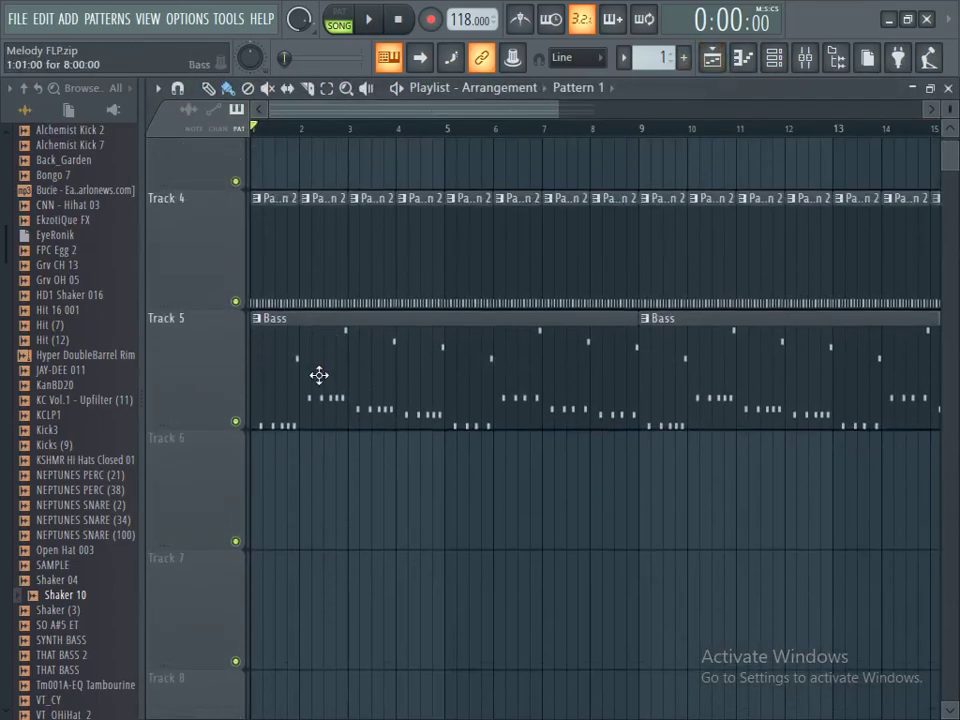
pyautogui.doubleClick(307, 380)
# In bar 1, raise the step 13 A3 note to C4 and add an E4 note on step 14
pyautogui.moveTo(410, 119); pyautogui.dragTo(388, 111)
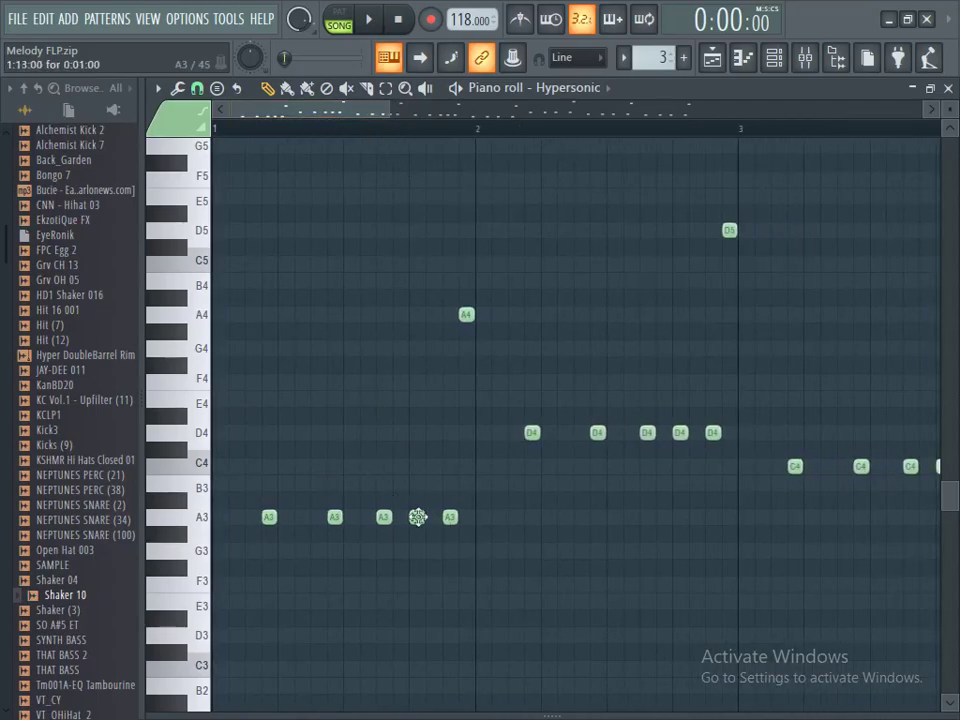
pyautogui.moveTo(418, 516); pyautogui.dragTo(417, 468)
pyautogui.click(438, 404)
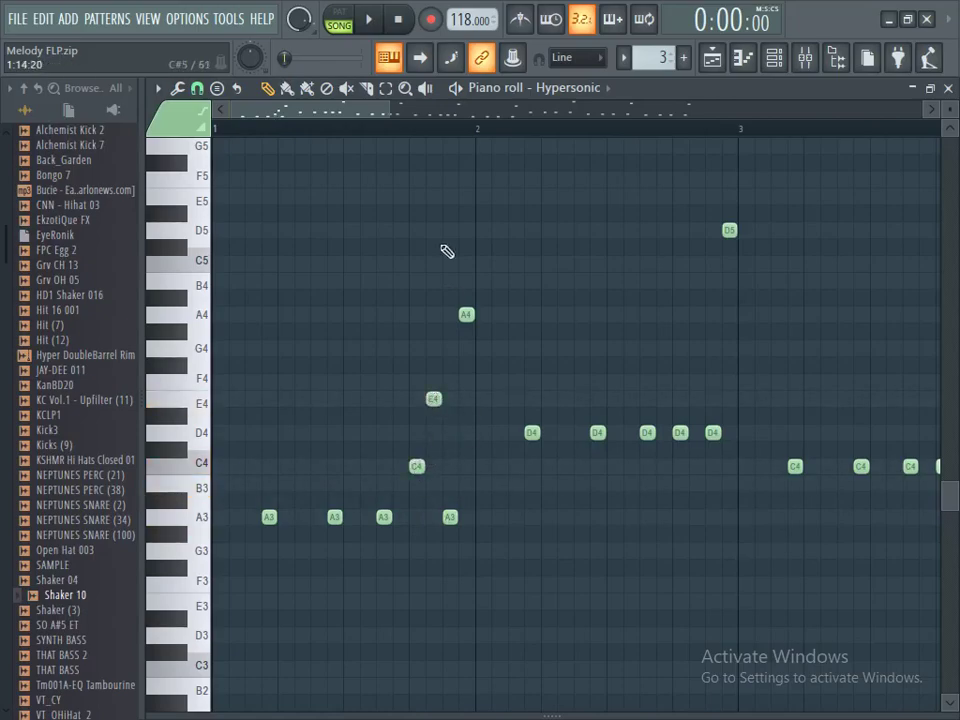
# Play the opening bars several times to hear the rising C4 and E4 notes at the end of bar 1
pyautogui.scroll(-3, 443, 116)
pyautogui.press('space')
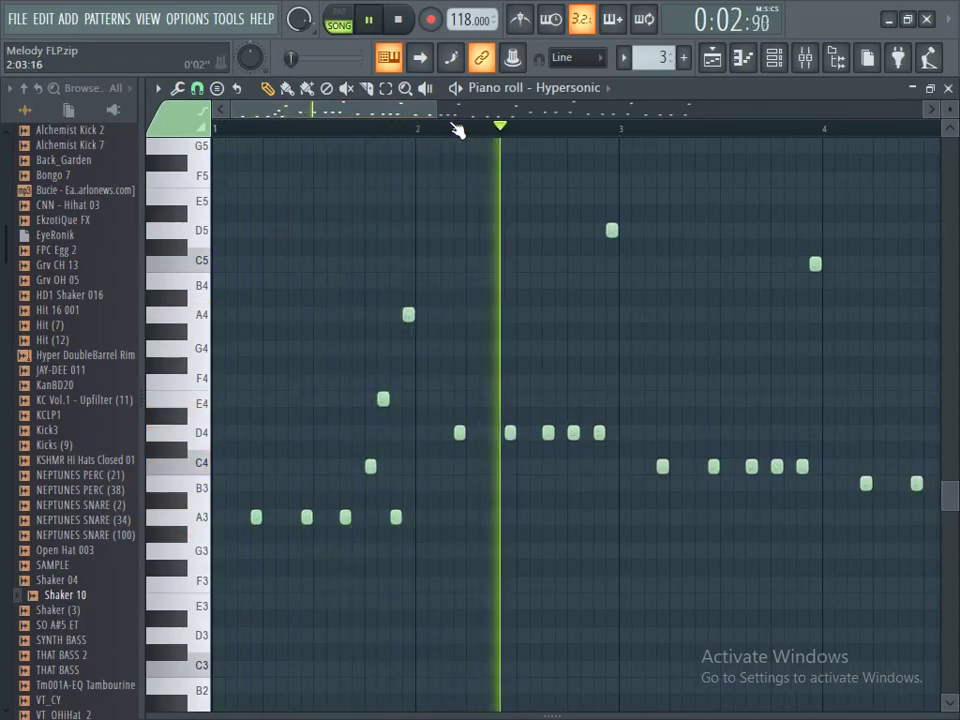
pyautogui.press('space')
pyautogui.moveTo(437, 109); pyautogui.dragTo(360, 115)
pyautogui.press('space')
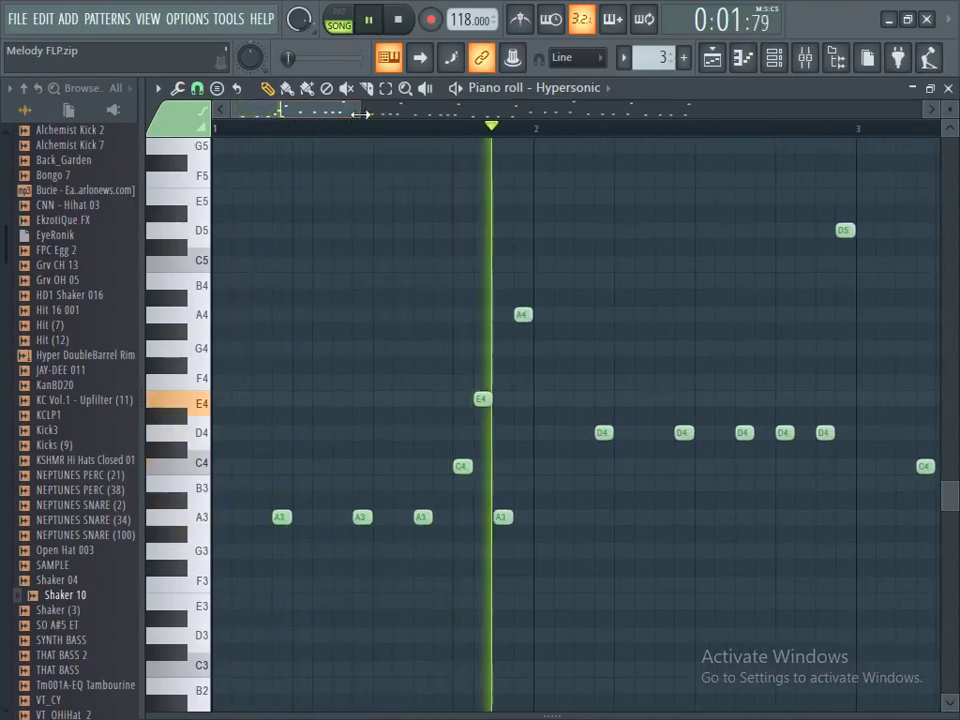
pyautogui.press('space')
pyautogui.press('space')
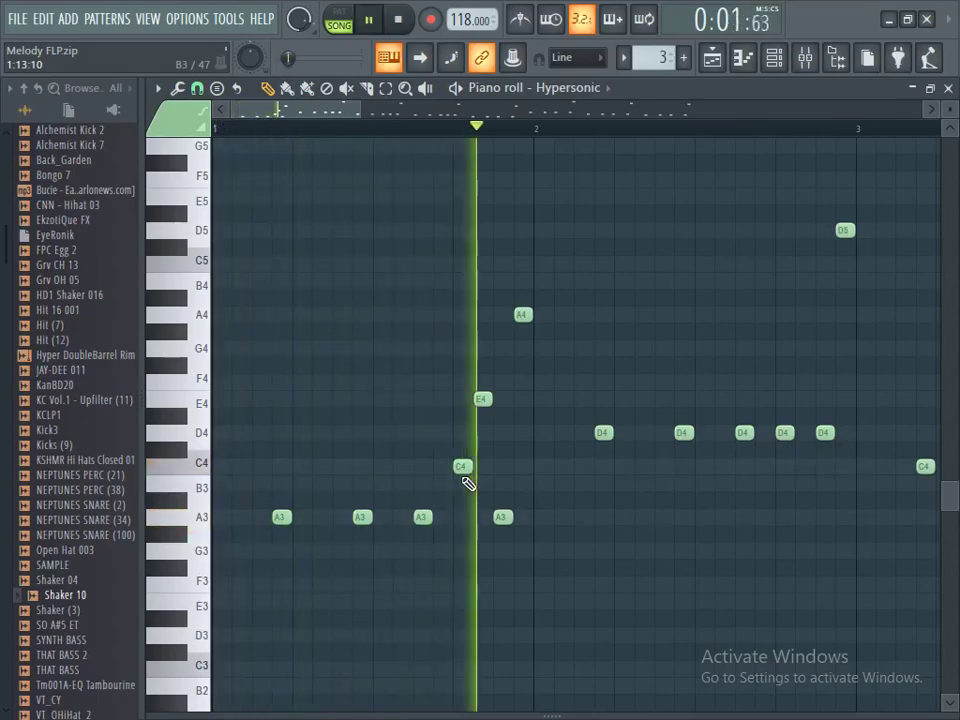
pyautogui.press('space')
# In bar 2, raise the step 13 D4 note to G4 and add a B4 note on step 14
pyautogui.moveTo(373, 107); pyautogui.dragTo(335, 122)
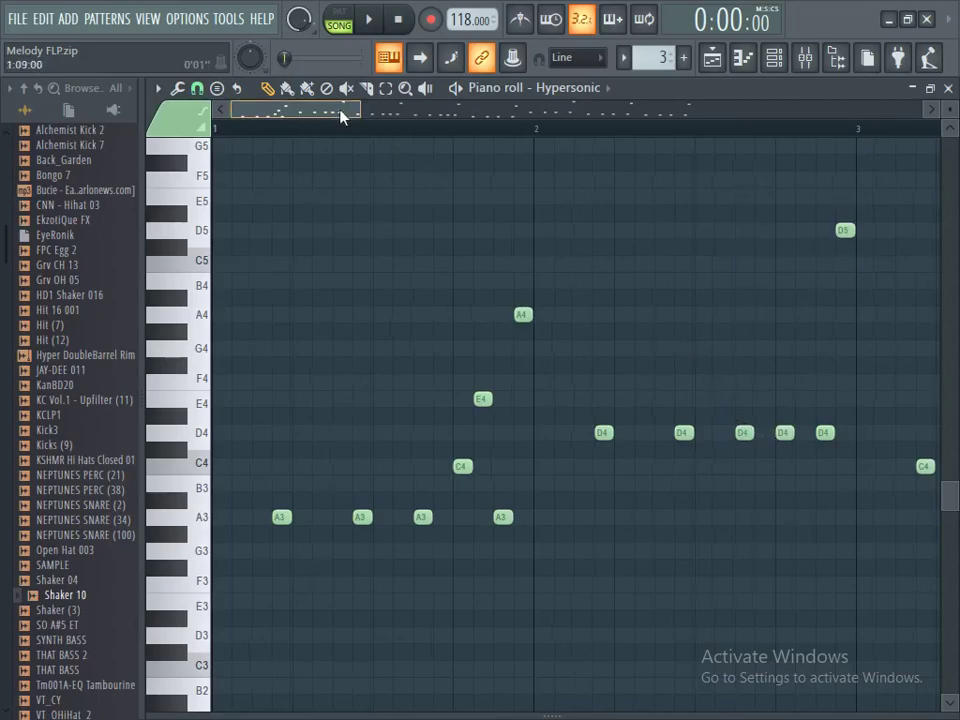
pyautogui.moveTo(338, 112); pyautogui.dragTo(364, 112)
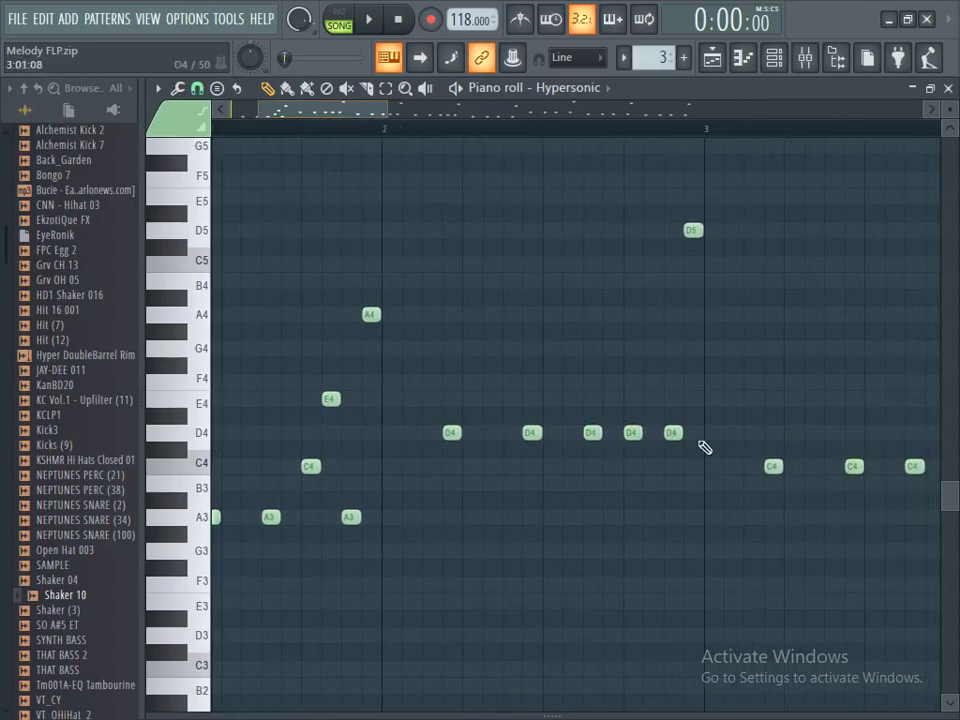
pyautogui.moveTo(633, 432); pyautogui.dragTo(633, 348)
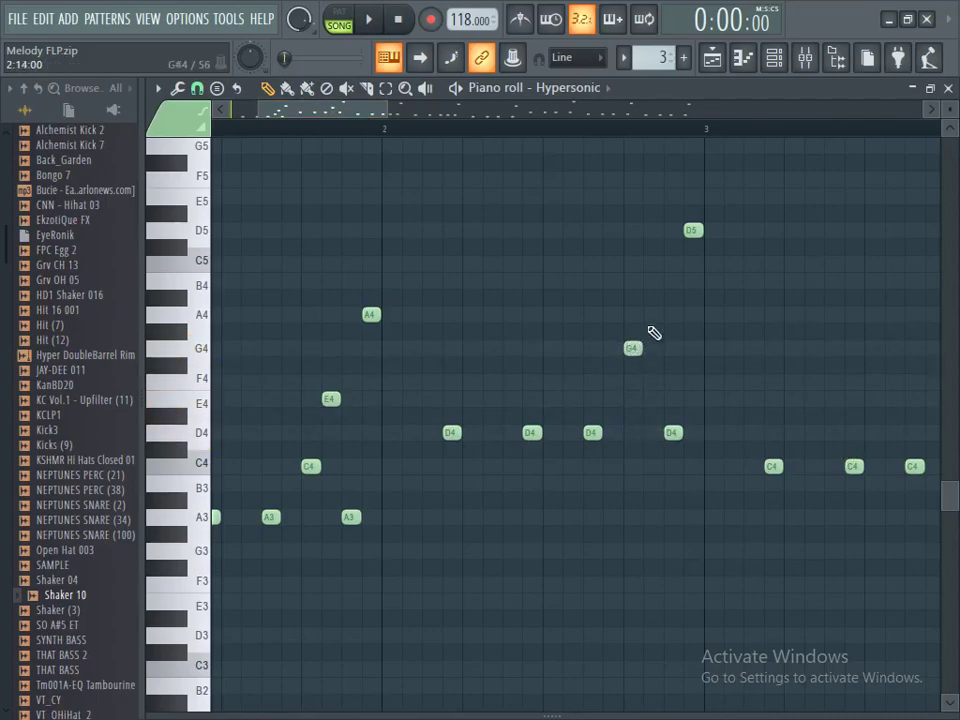
pyautogui.click(657, 283)
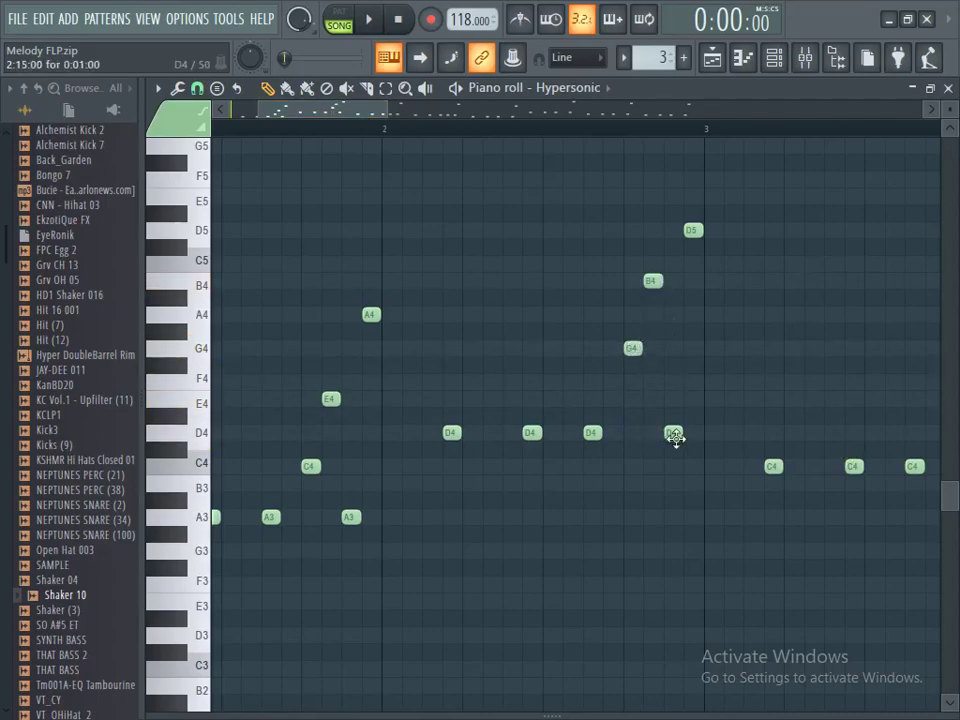
# Play the opening bars from the start to compare the rising note runs in bars 1 and 2
pyautogui.press('space')
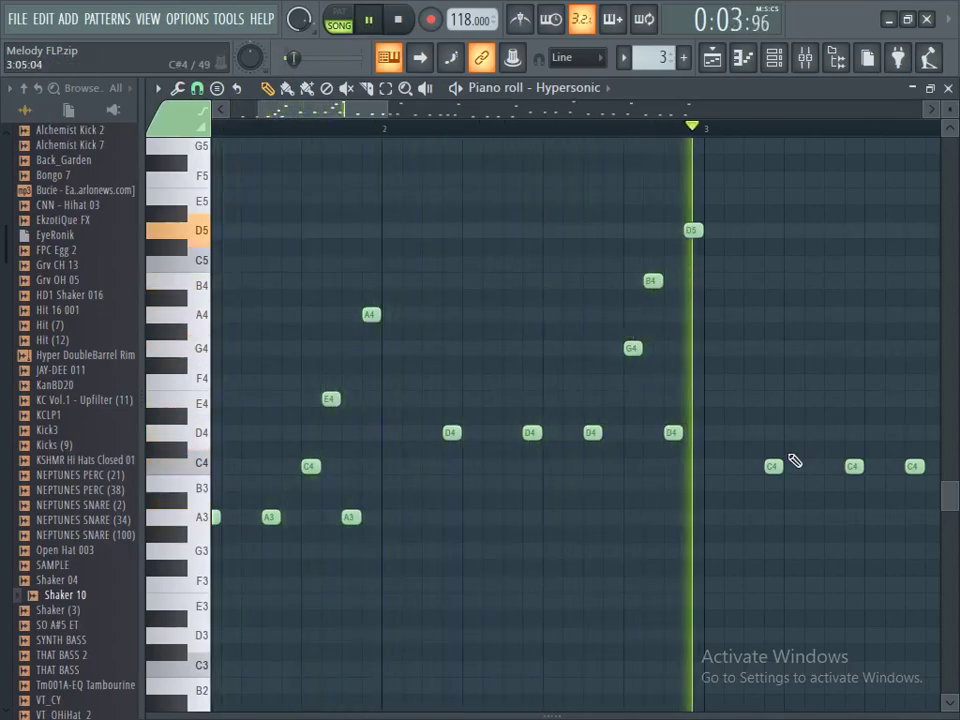
pyautogui.moveTo(360, 112); pyautogui.dragTo(375, 118)
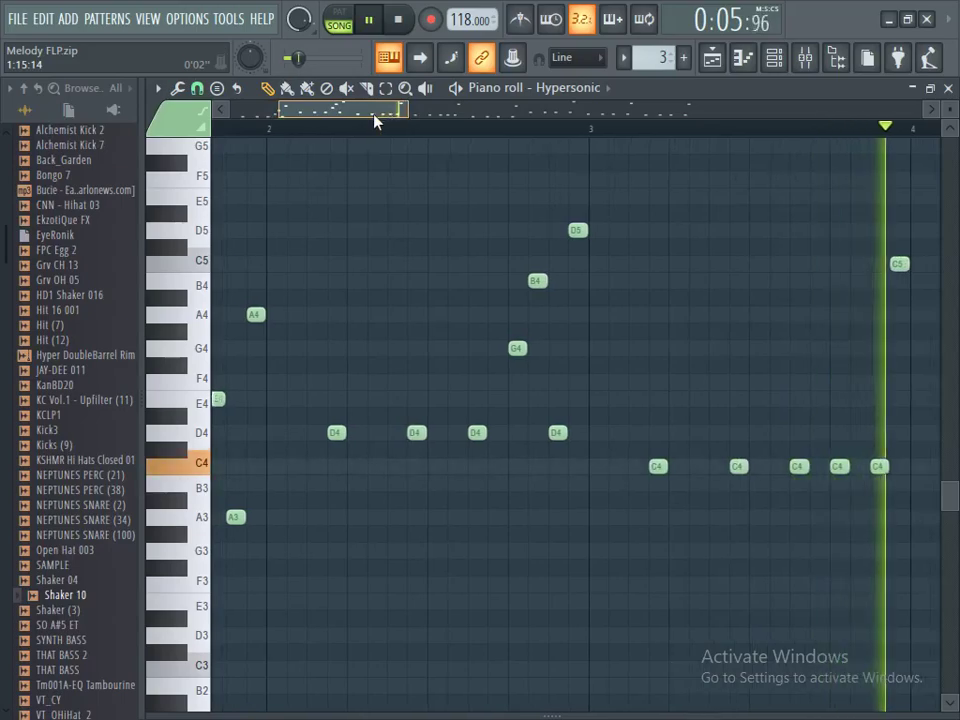
pyautogui.press('space')
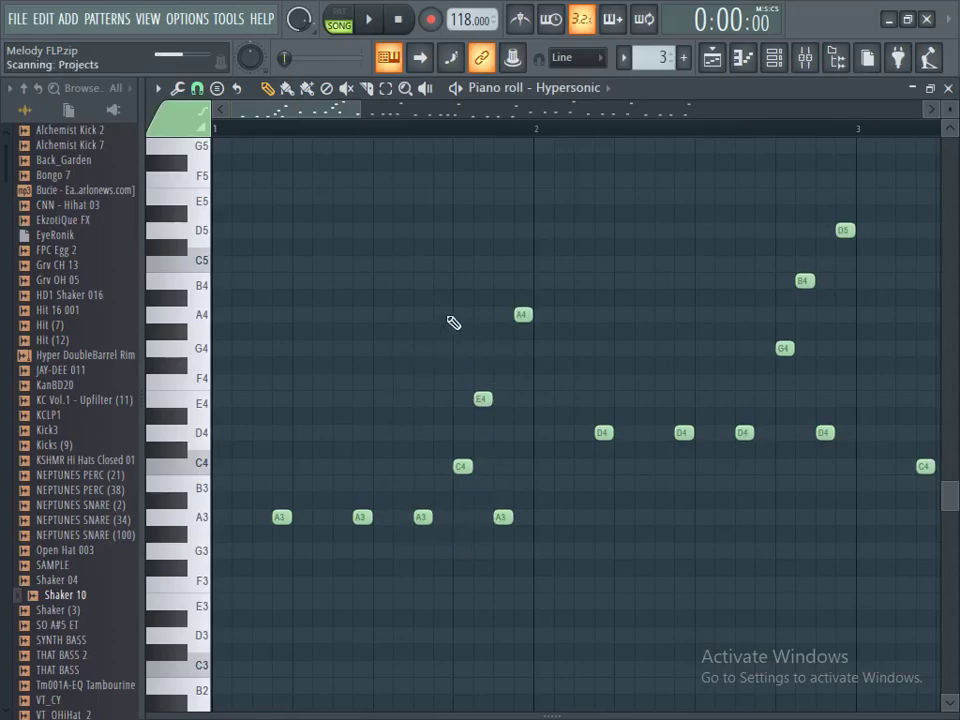
pyautogui.press('space')
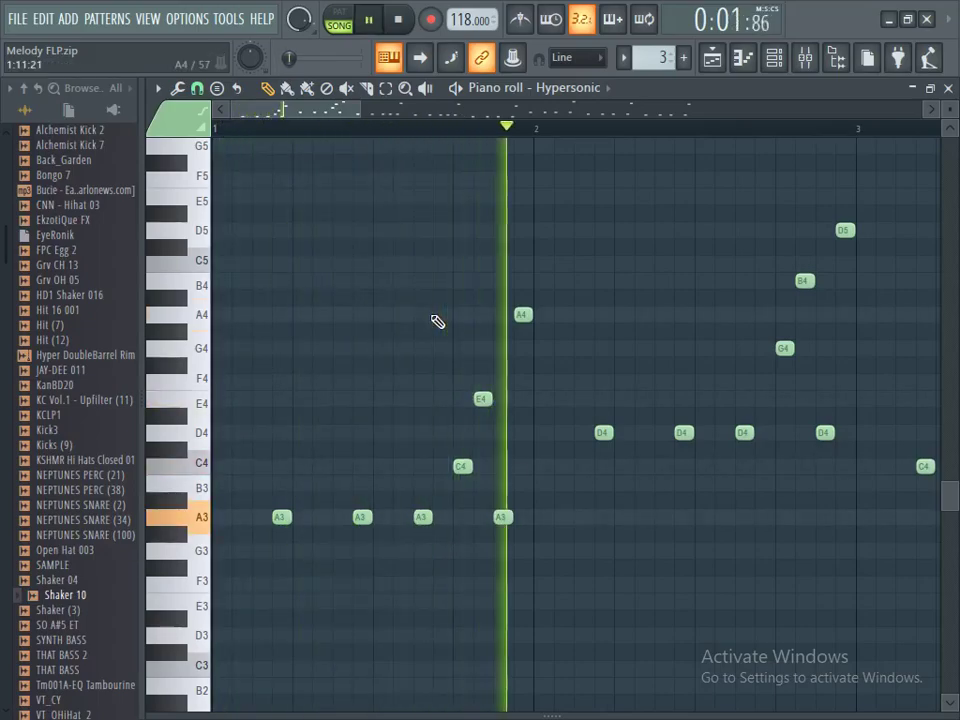
pyautogui.press('space')
# Try bar 1's step 11 A3 note on step 12 during playback and return it to step 11
pyautogui.moveTo(423, 519); pyautogui.dragTo(436, 520)
pyautogui.press('space')
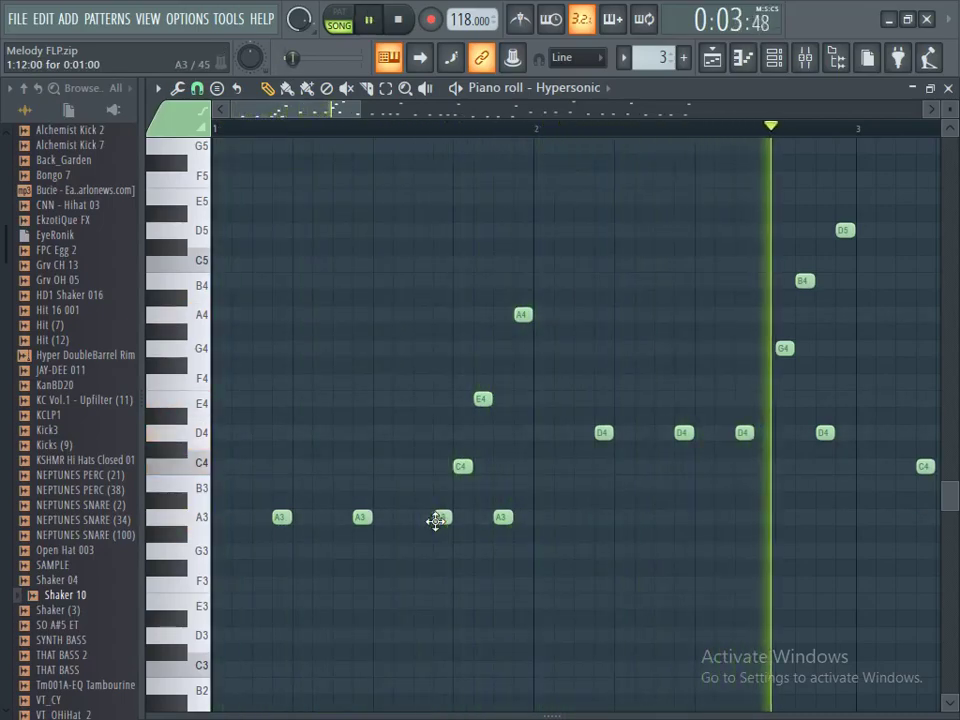
pyautogui.press('space')
pyautogui.moveTo(436, 520); pyautogui.dragTo(420, 521)
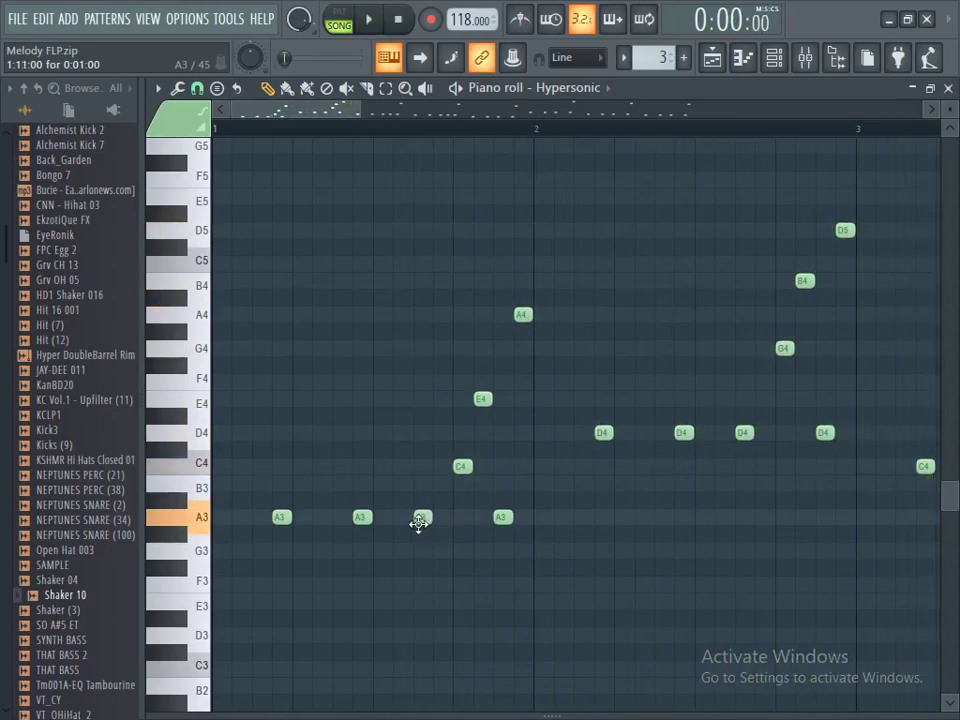
# Add an A3 note on step 12 of bar 1 and a D4 note on step 12 of bar 2
pyautogui.click(441, 518)
pyautogui.press('space')
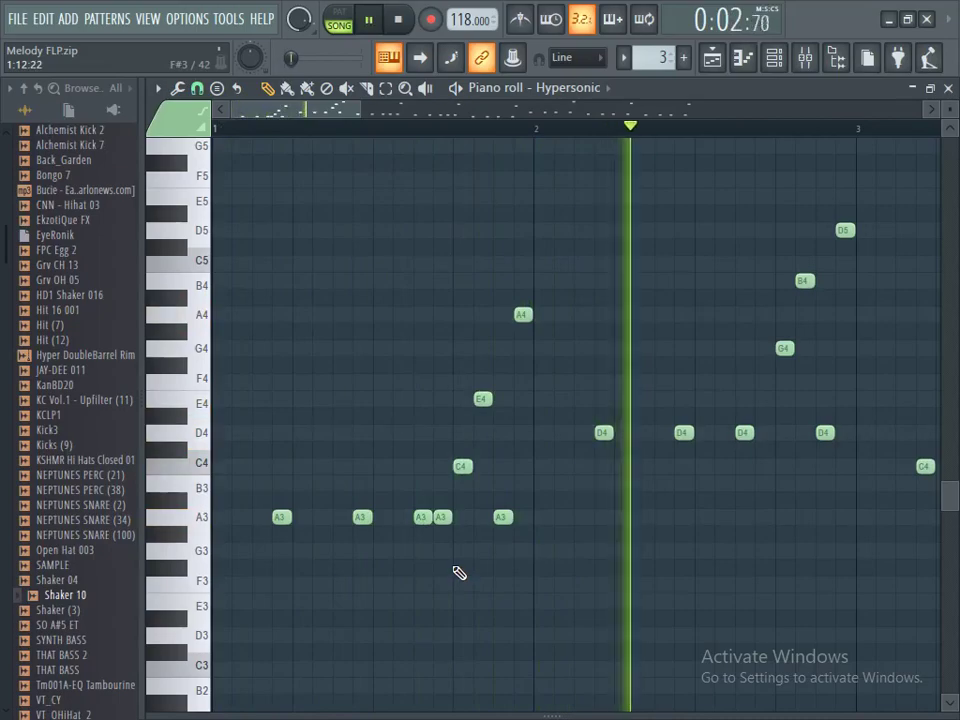
pyautogui.press('space')
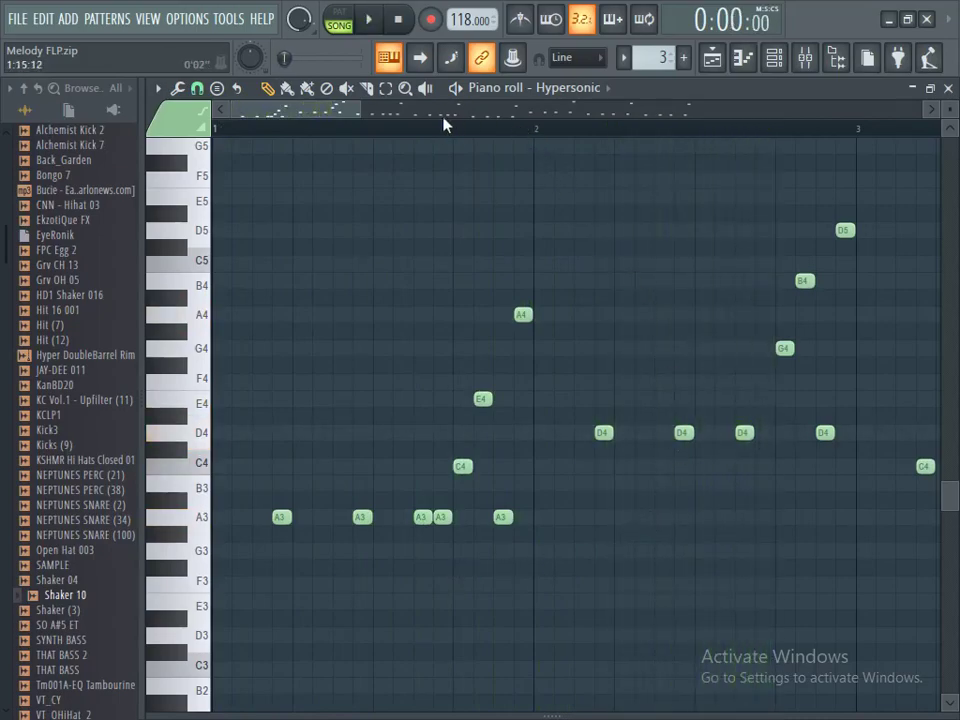
pyautogui.click(765, 432)
# Play the opening bars to hear the added step 12 notes leading into bar 3
pyautogui.moveTo(318, 110); pyautogui.dragTo(383, 120)
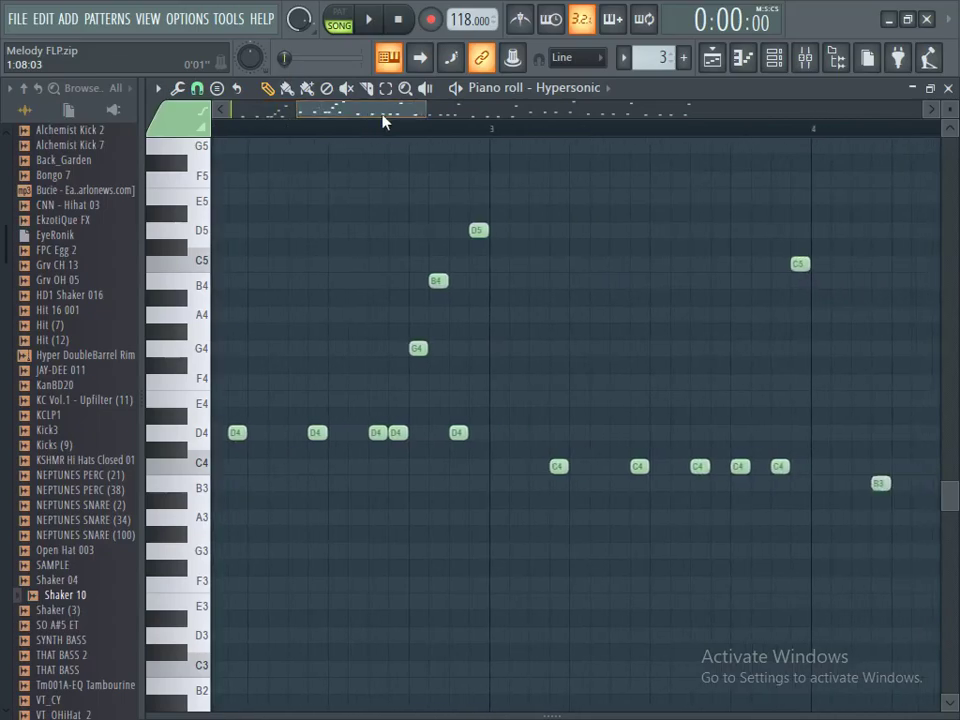
pyautogui.press('space')
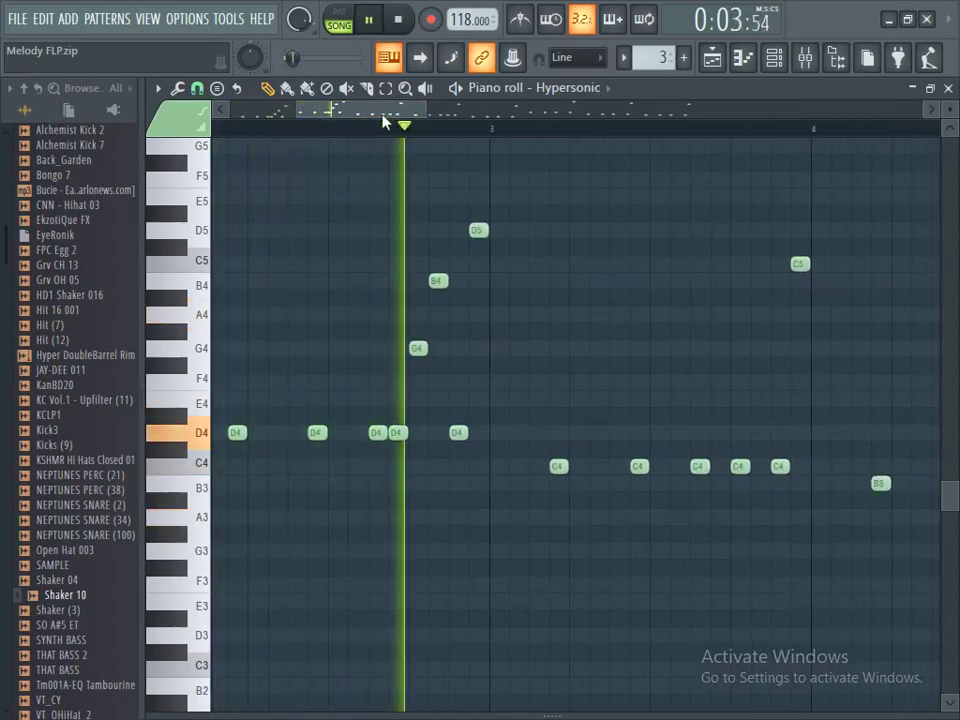
pyautogui.moveTo(383, 121); pyautogui.dragTo(407, 122)
pyautogui.press('space')
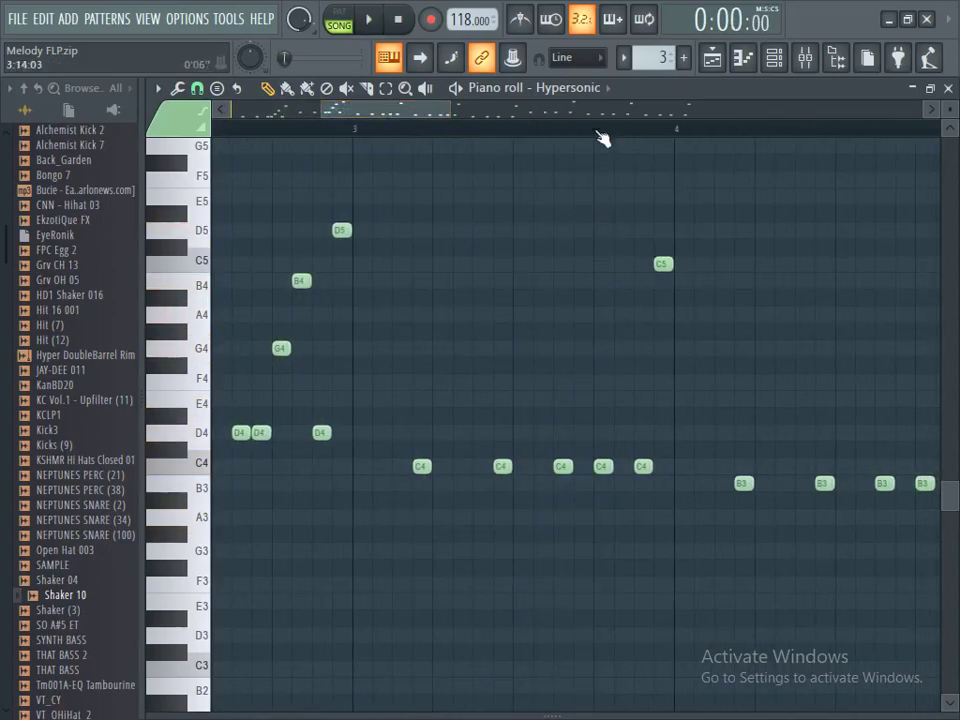
# Select all bass notes in bars 3 and 4 and delete them
pyautogui.scroll(2, 555, 335)
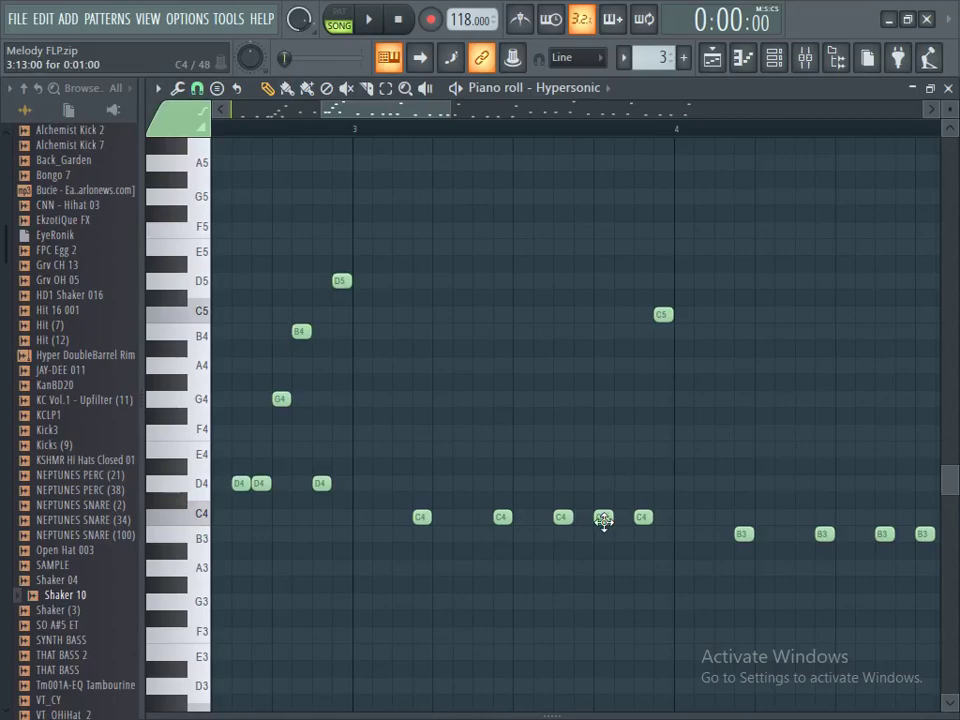
pyautogui.moveTo(399, 111); pyautogui.dragTo(510, 177)
pyautogui.moveTo(452, 112); pyautogui.dragTo(640, 140)
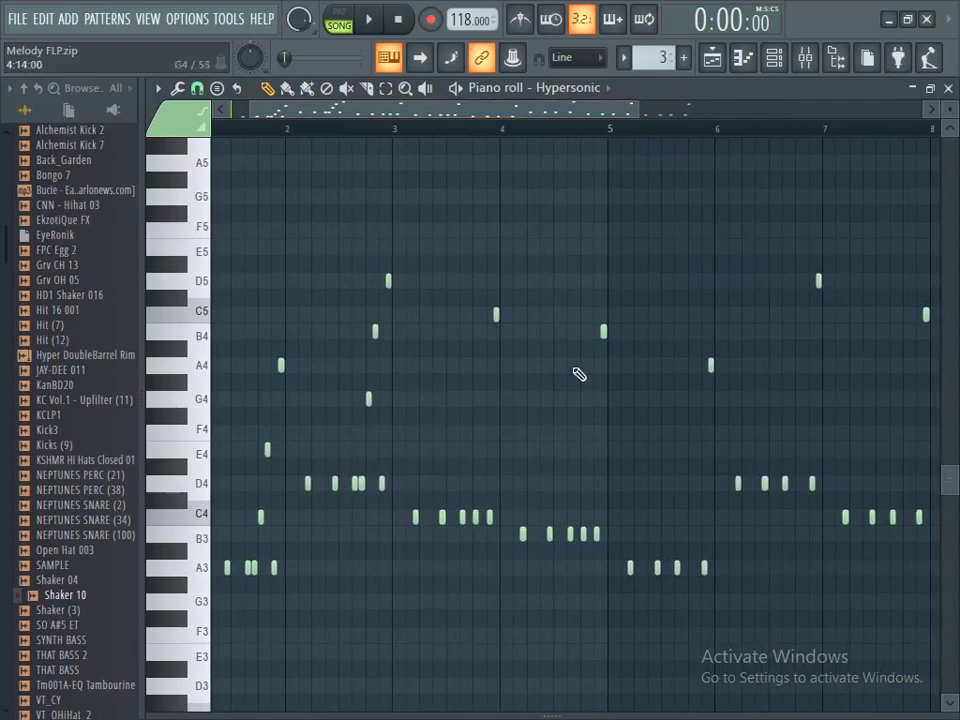
pyautogui.click(386, 88)
pyautogui.moveTo(625, 292); pyautogui.dragTo(414, 573)
pyautogui.moveTo(525, 116); pyautogui.dragTo(448, 122)
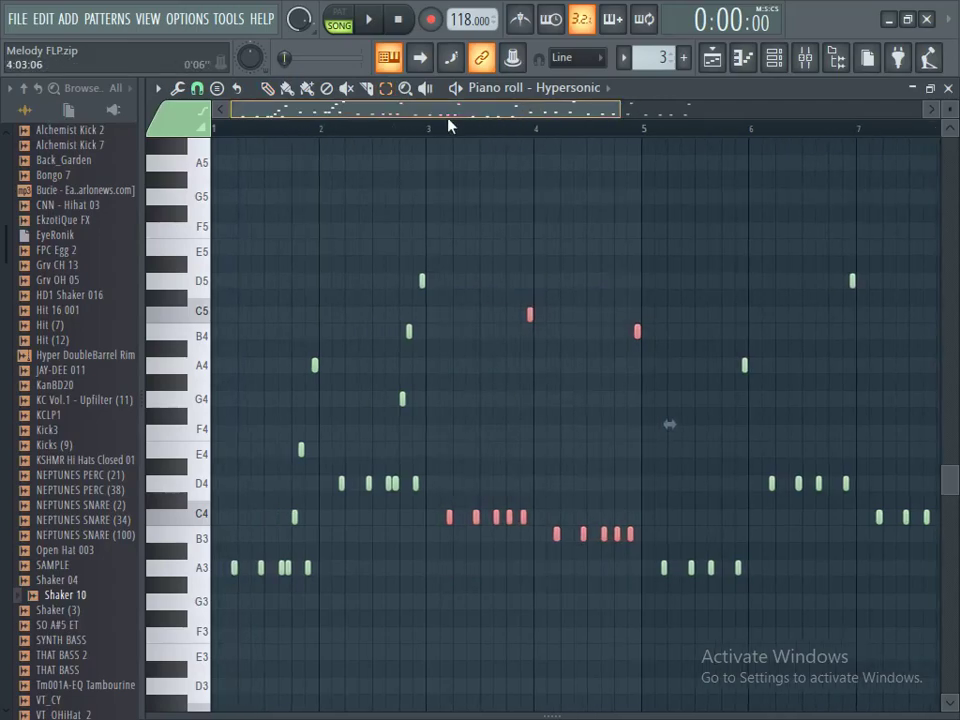
pyautogui.scroll(3, 450, 121)
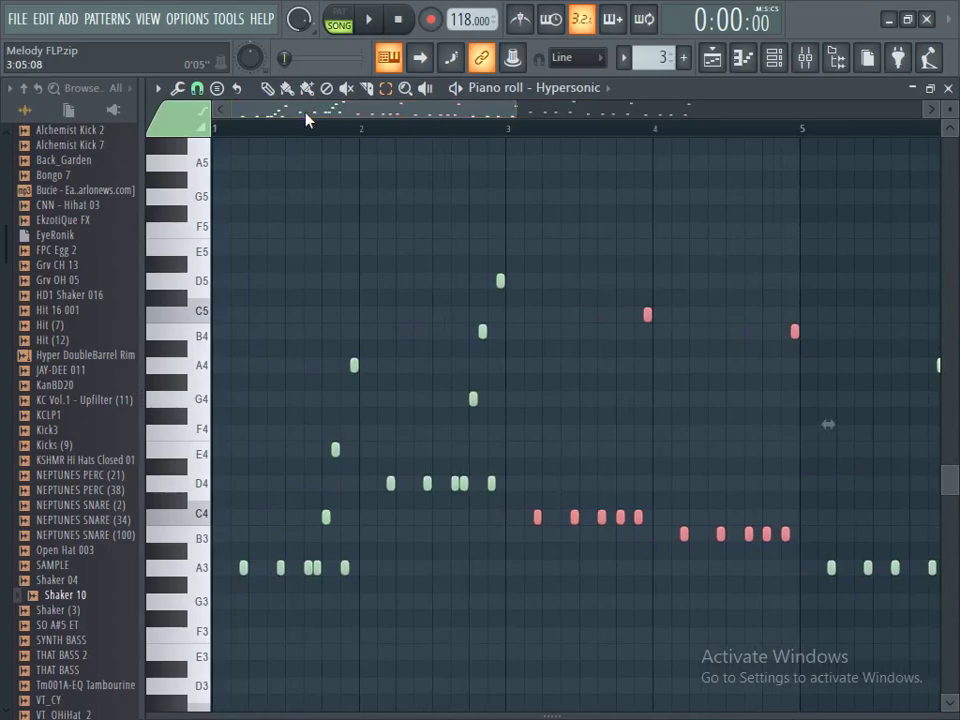
pyautogui.moveTo(367, 342); pyautogui.dragTo(190, 620)
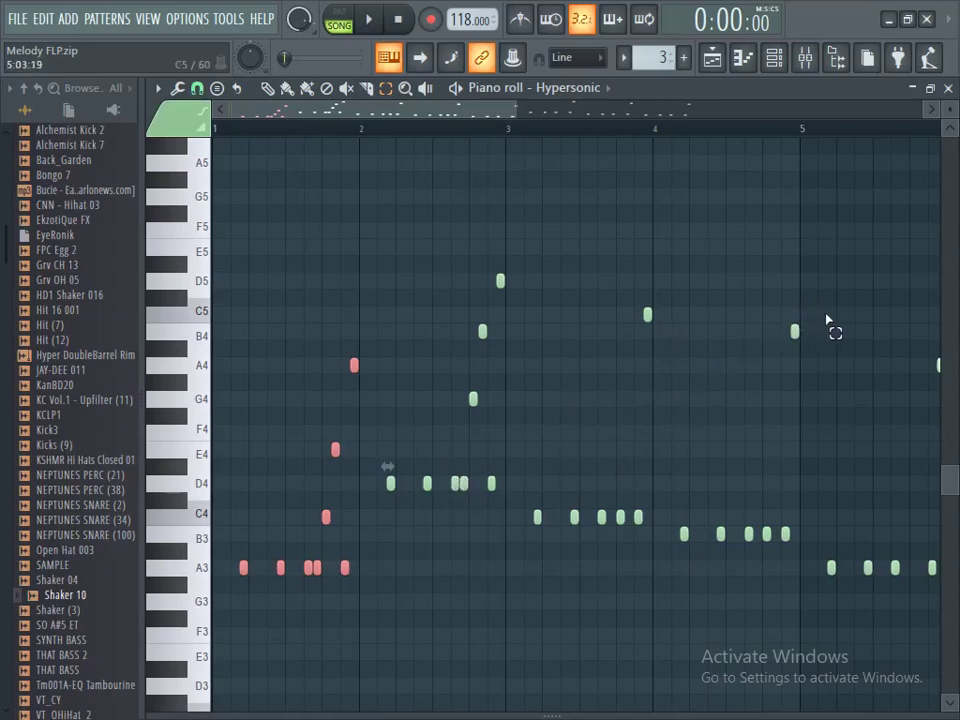
pyautogui.moveTo(798, 314); pyautogui.dragTo(535, 620)
pyautogui.press('Delete')
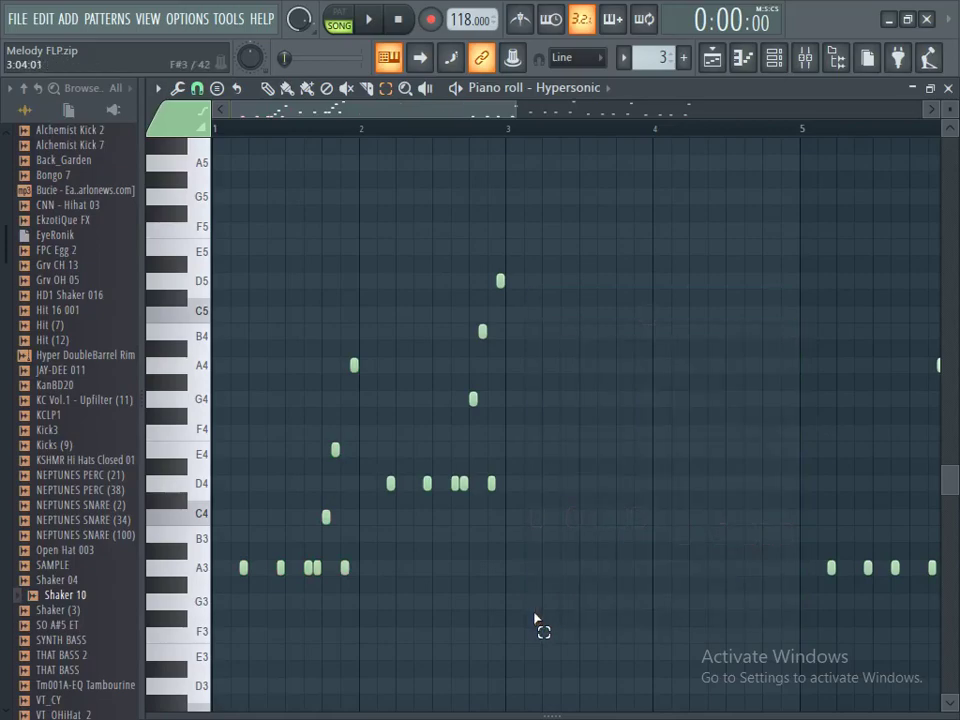
# Copy bar 1's complete bass phrase, transposed up to C4, so that it starts on step 7 of bar 3
pyautogui.moveTo(360, 348); pyautogui.dragTo(122, 686)
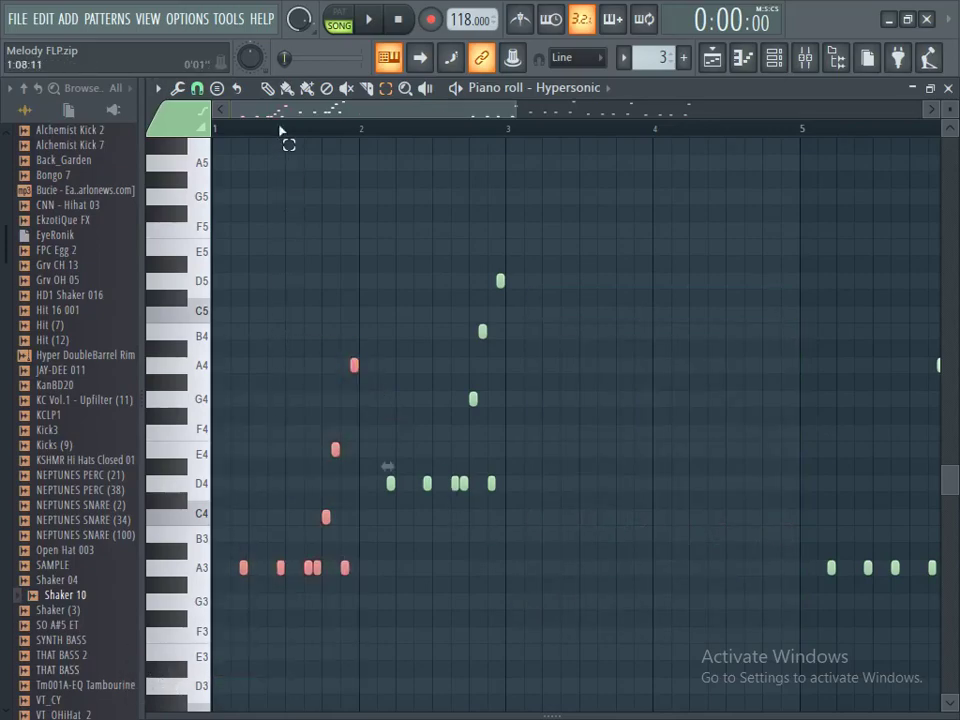
pyautogui.moveTo(245, 570); pyautogui.dragTo(563, 521)
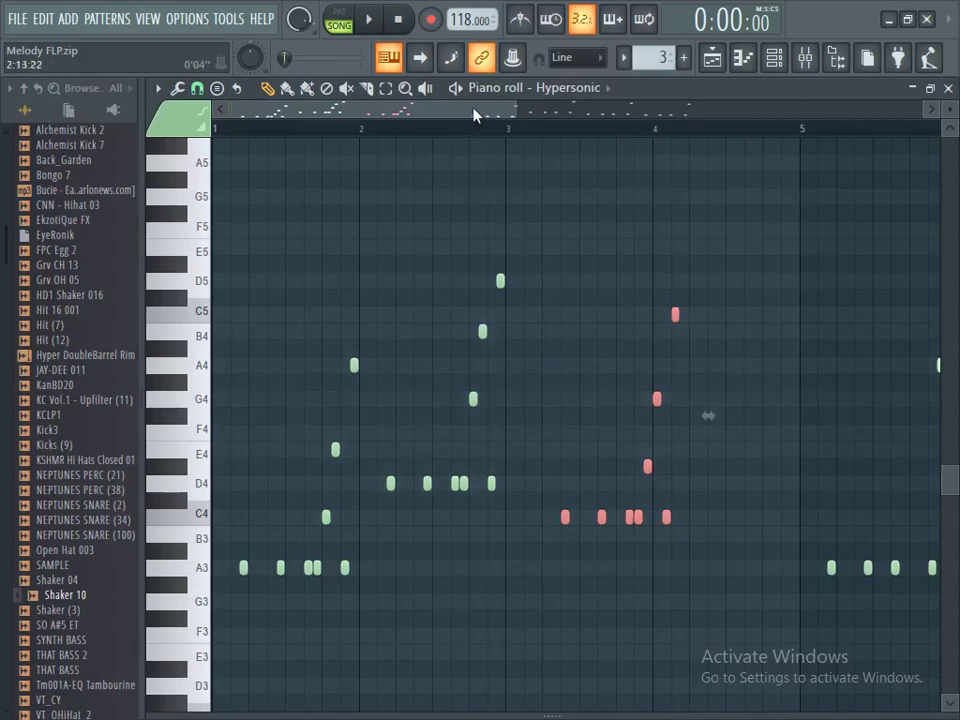
pyautogui.scroll(4, 613, 395)
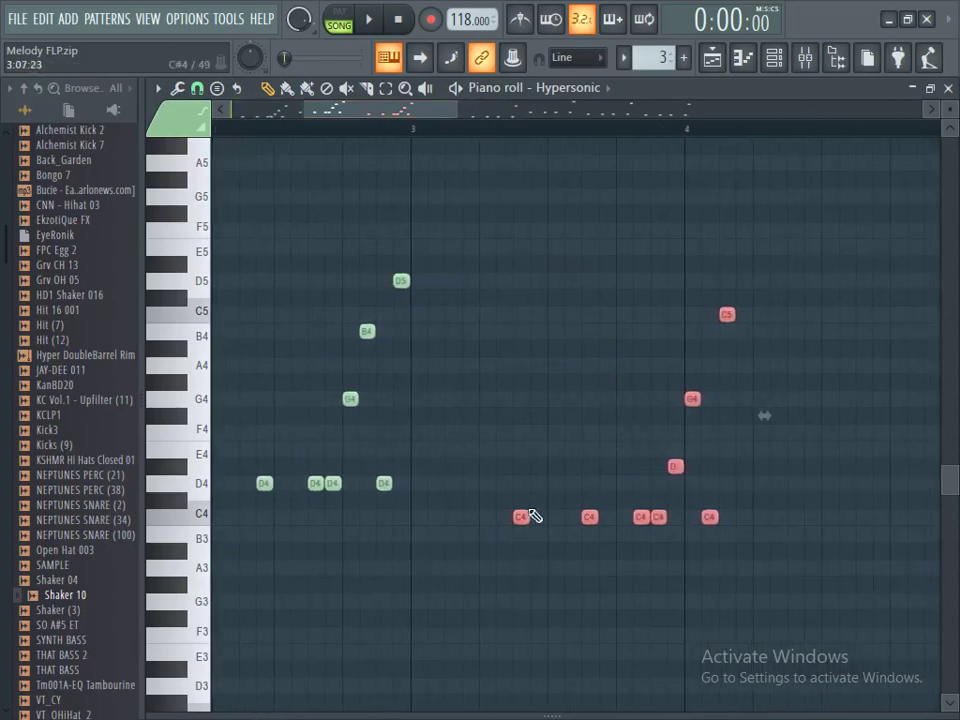
pyautogui.click(538, 533)
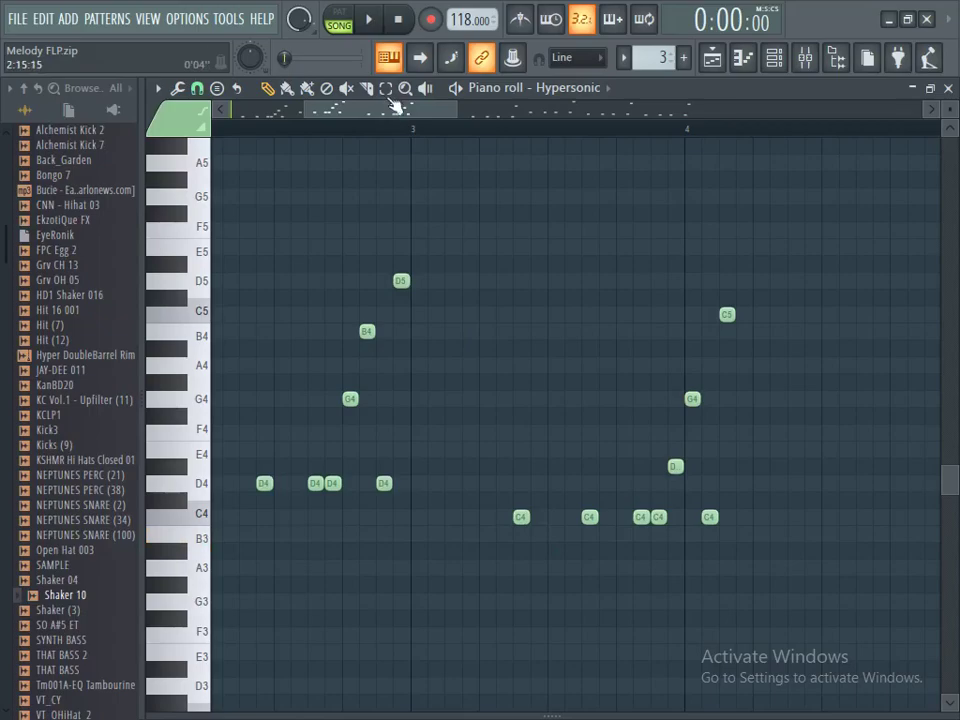
pyautogui.hotkey('ctrl', 'z')
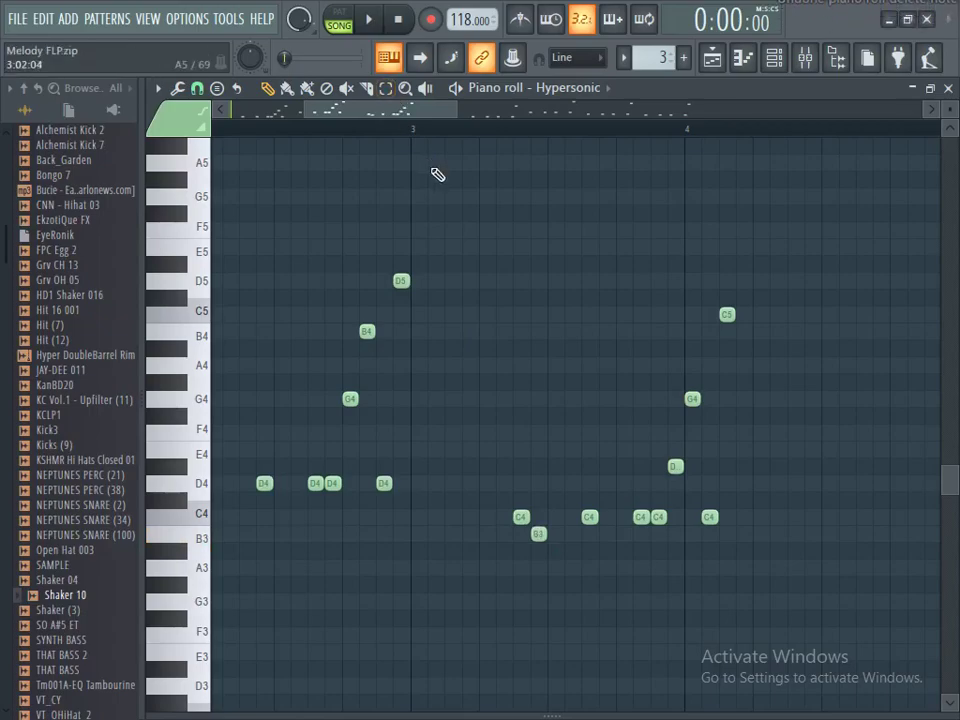
pyautogui.hotkey('ctrl', 'z')
# Shift the copied C4 phrase so it starts on step 4 of bar 3, and play the result
pyautogui.moveTo(519, 516); pyautogui.dragTo(468, 514)
pyautogui.press('space')
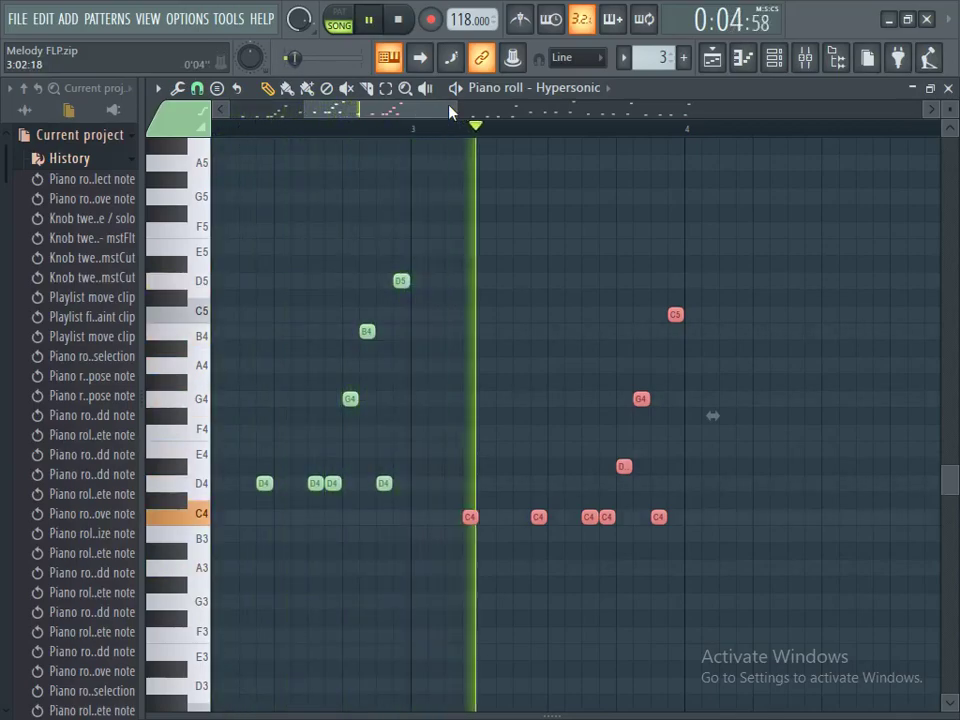
pyautogui.press('space')
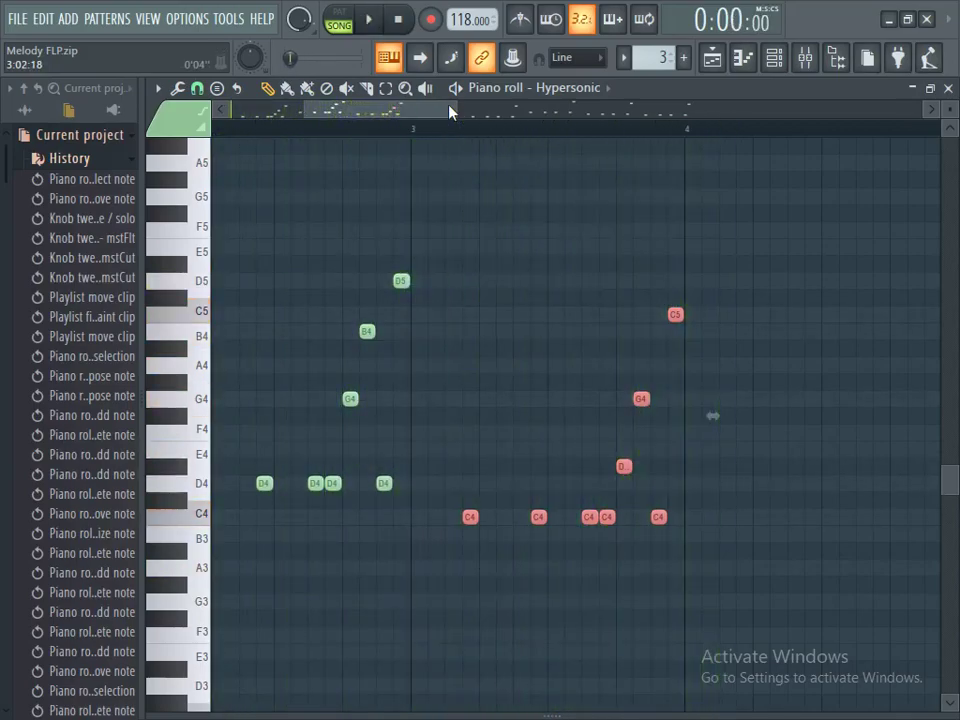
# In bar 3's rising run, raise the D#4 note to E4 and the G4 note to A4, and play the result
pyautogui.click(580, 366)
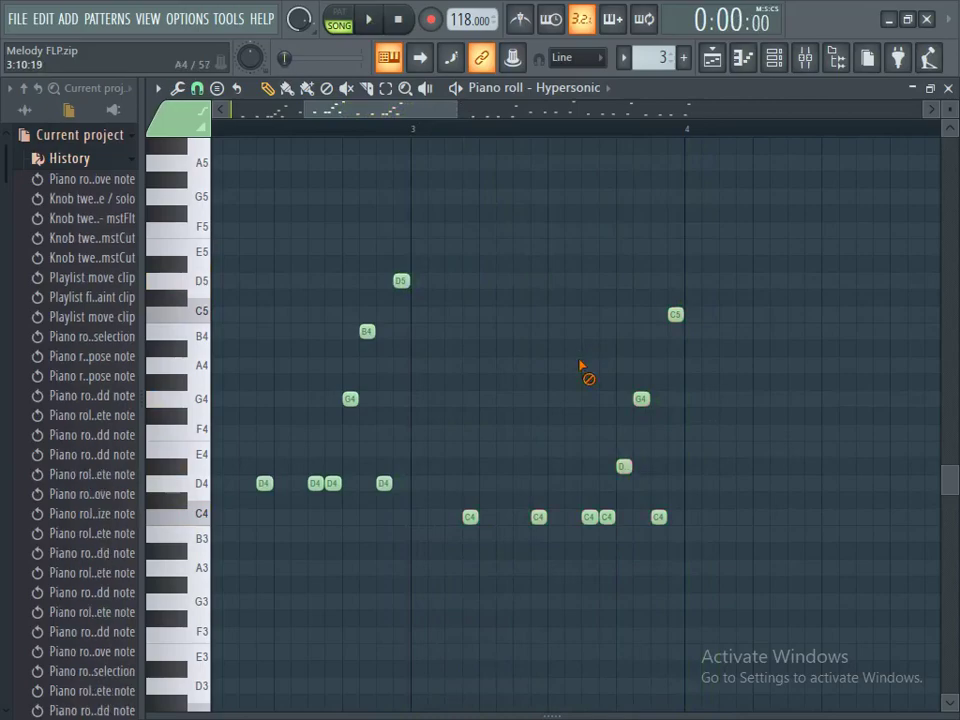
pyautogui.click(623, 466)
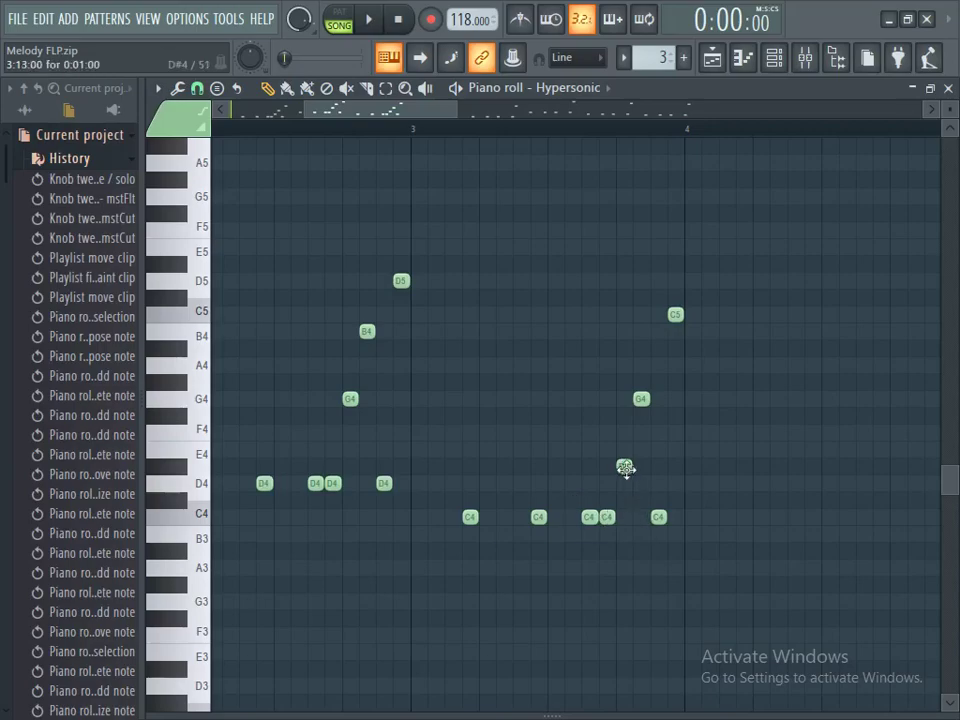
pyautogui.moveTo(624, 467); pyautogui.dragTo(625, 449)
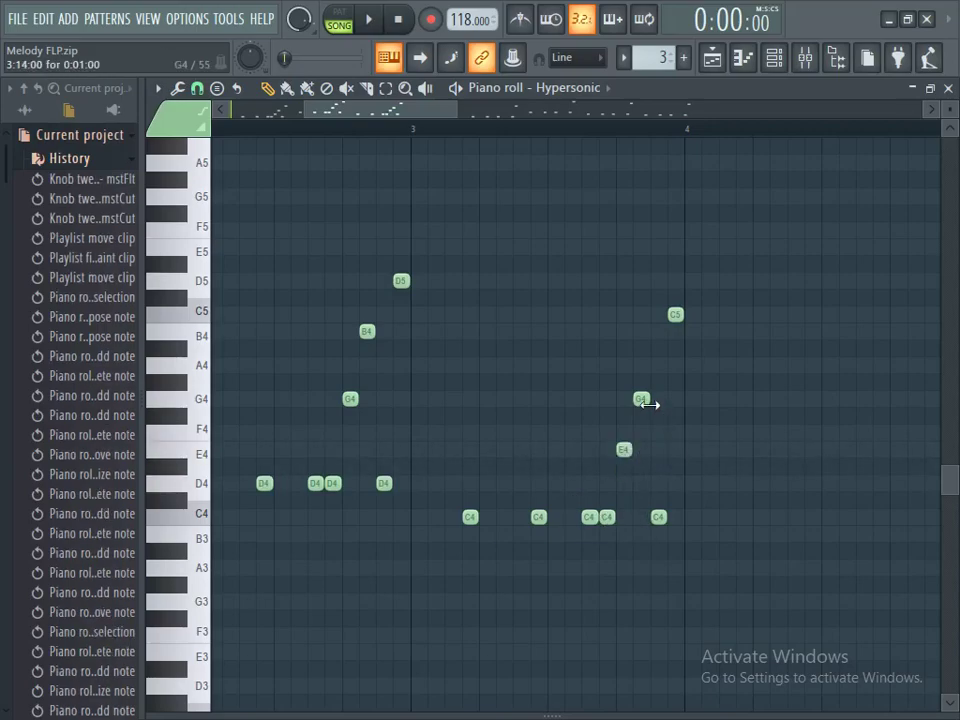
pyautogui.moveTo(641, 399); pyautogui.dragTo(640, 365)
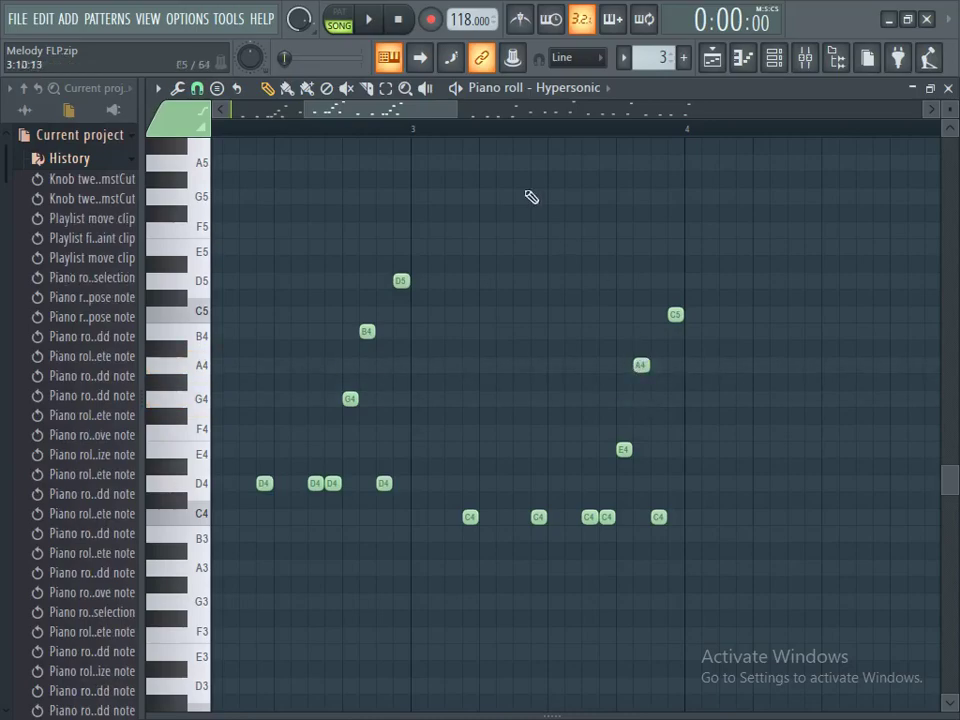
pyautogui.moveTo(453, 112); pyautogui.dragTo(458, 113)
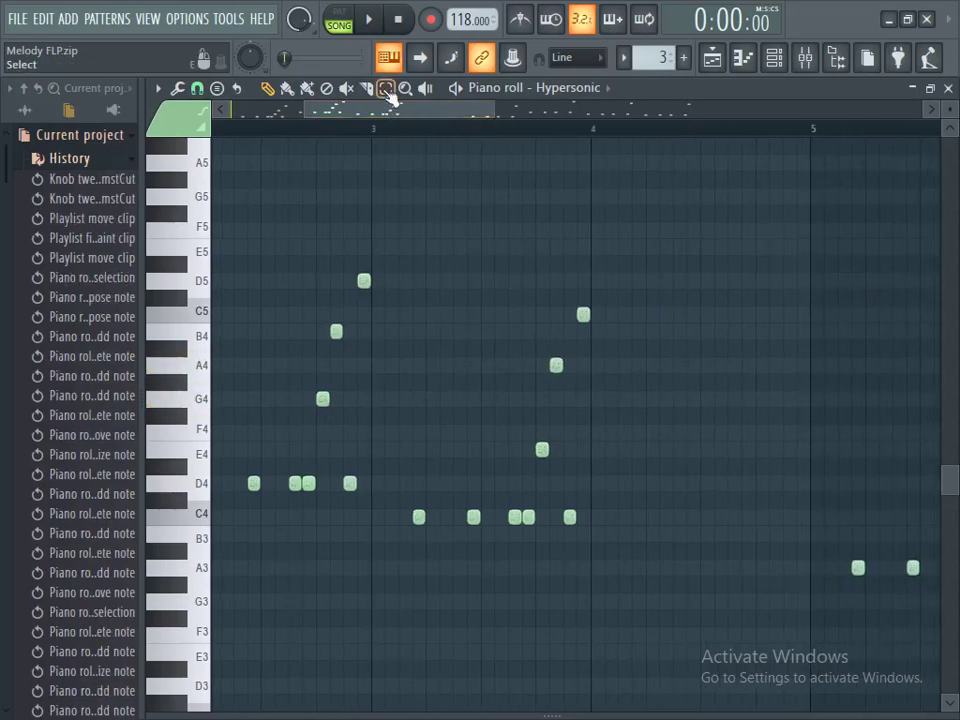
pyautogui.press('space')
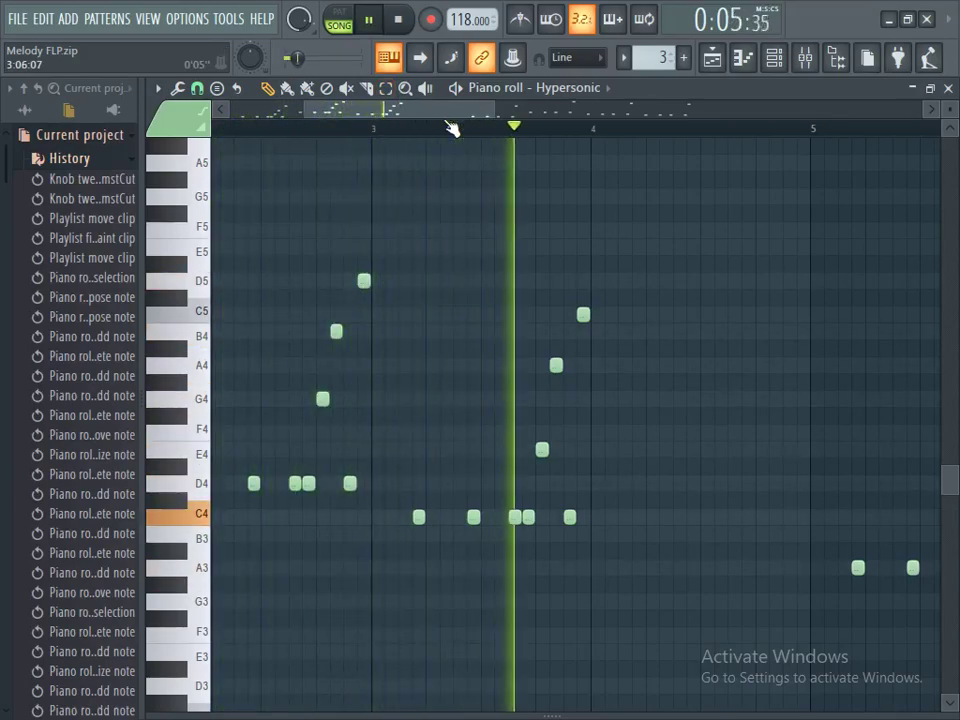
pyautogui.press('space')
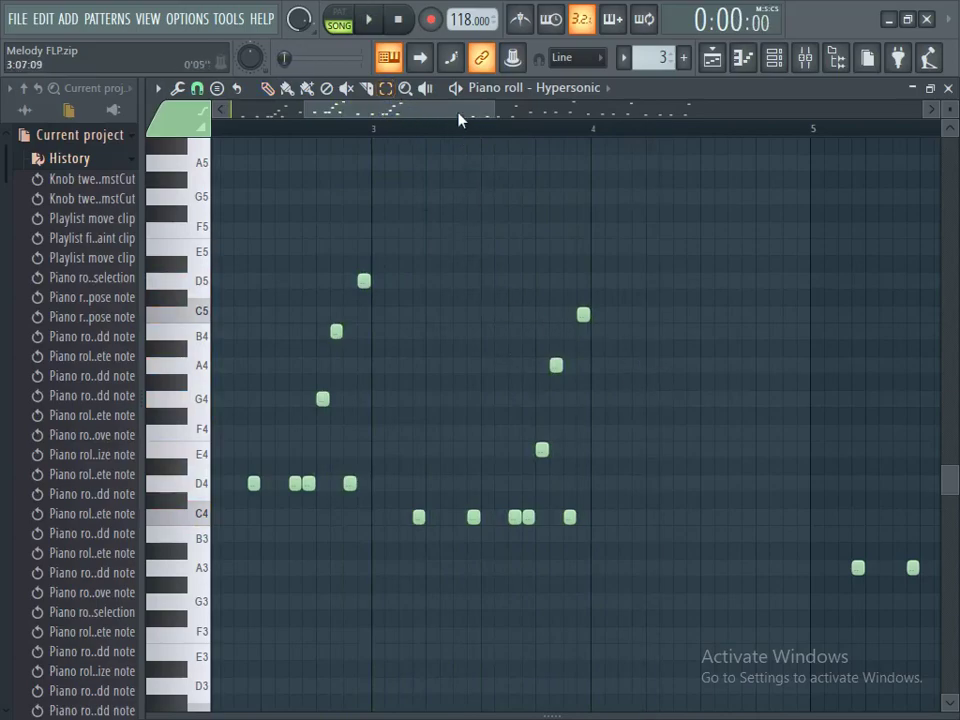
# Copy bar 3's complete bass phrase to bar 4, transposed down to B3 and starting on step 4
pyautogui.moveTo(459, 118); pyautogui.dragTo(364, 122)
pyautogui.moveTo(866, 305)
pyautogui.mouseDown()
pyautogui.moveTo(778, 531)
pyautogui.moveTo(696, 589)
pyautogui.mouseUp()
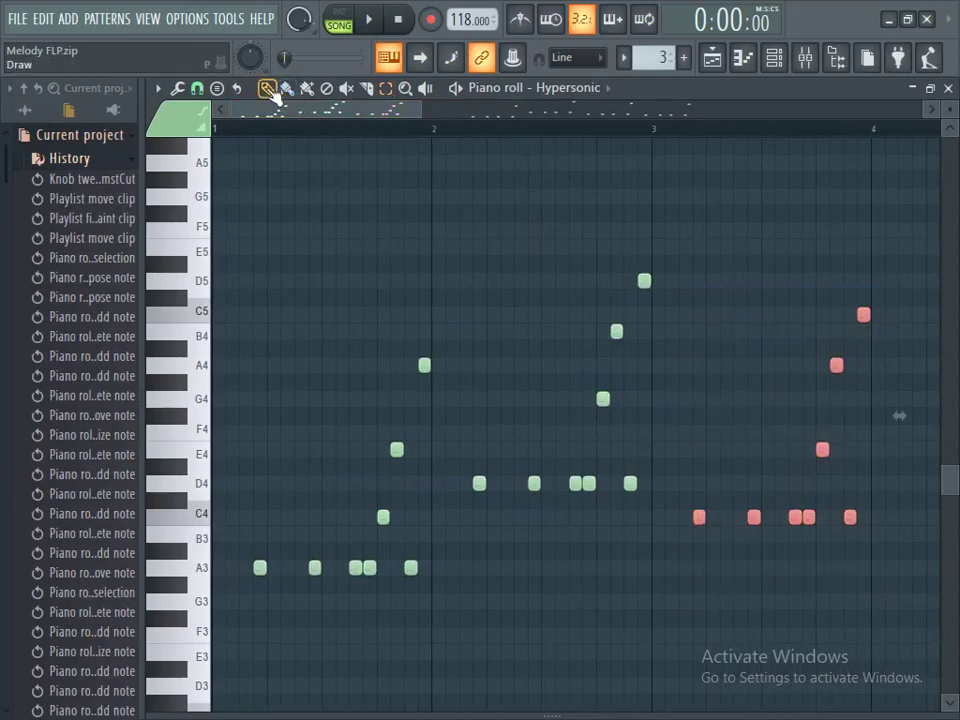
pyautogui.hotkey('ctrl', 'c')
pyautogui.hotkey('ctrl', 'v')
pyautogui.moveTo(258, 513); pyautogui.dragTo(789, 534)
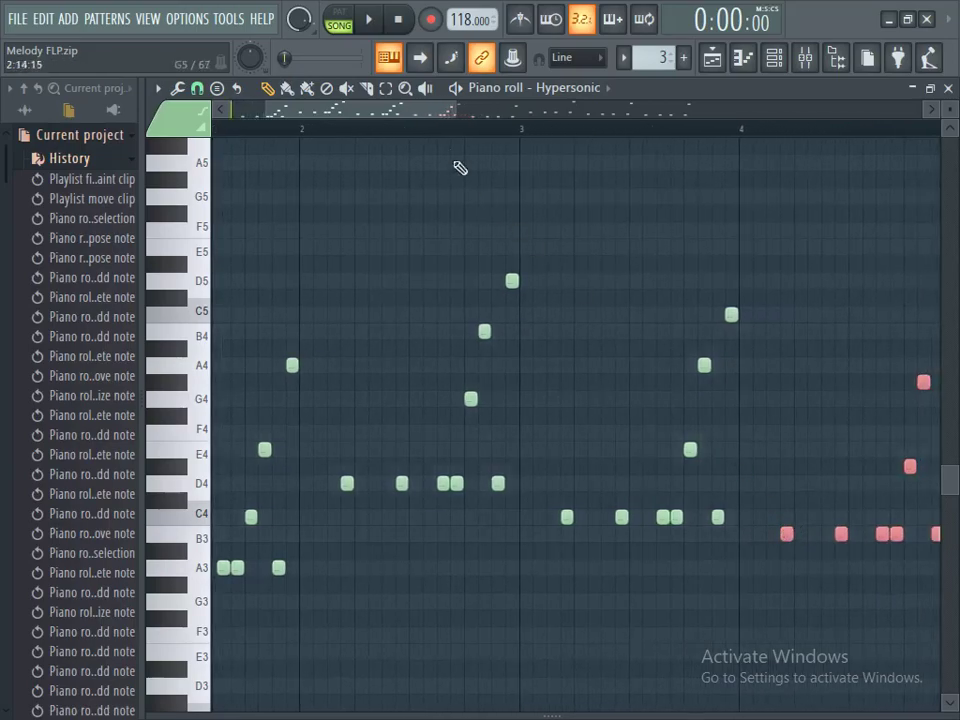
pyautogui.moveTo(411, 107); pyautogui.dragTo(540, 146)
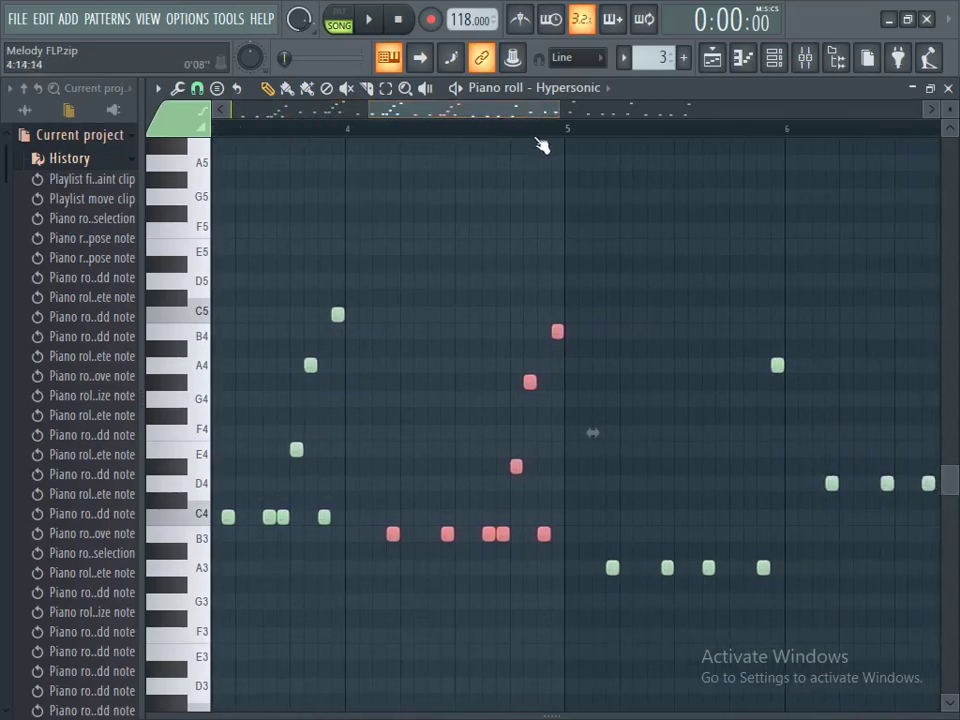
# Lower the D#4 and G#4 notes in bar 4's rising run by a semitone, to D4 and G4
pyautogui.scroll(2, 955, 133)
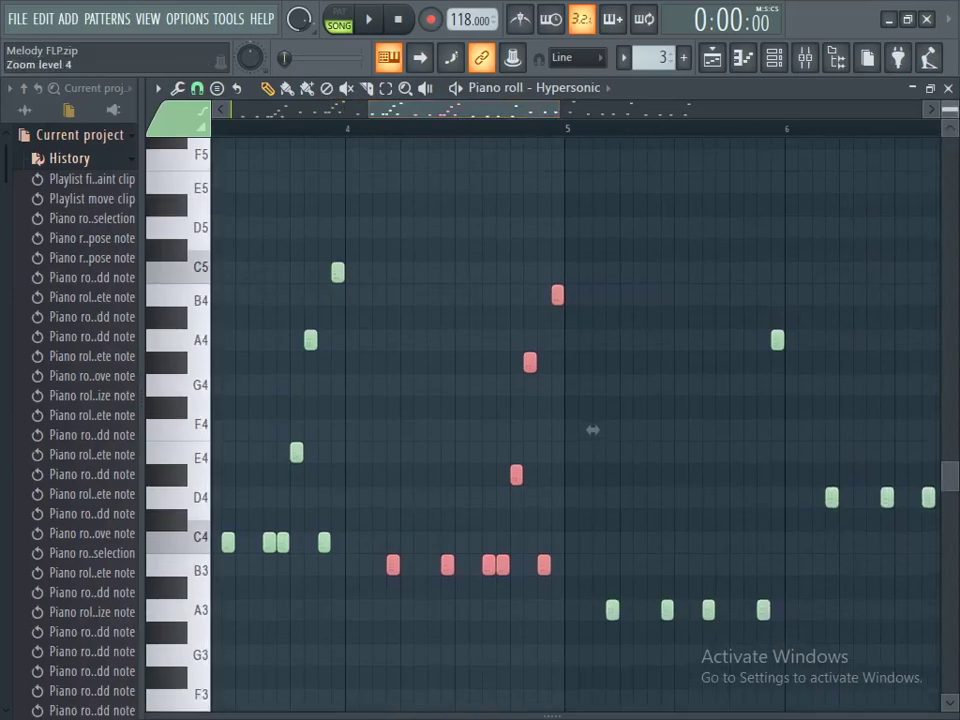
pyautogui.scroll(2, 585, 136)
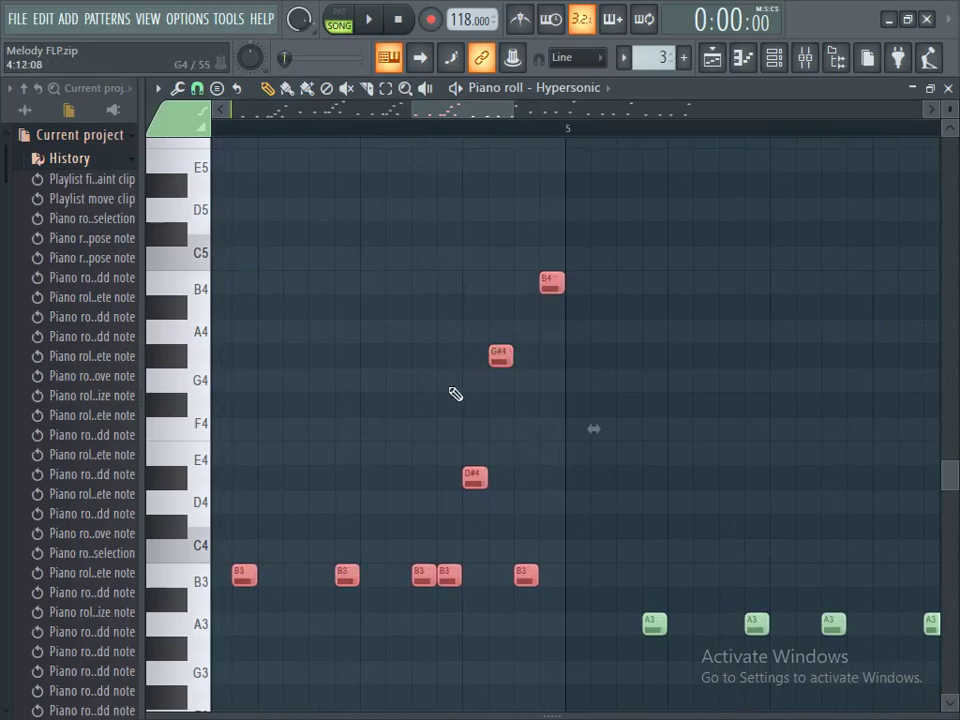
pyautogui.moveTo(528, 322); pyautogui.dragTo(454, 532)
pyautogui.click(270, 89)
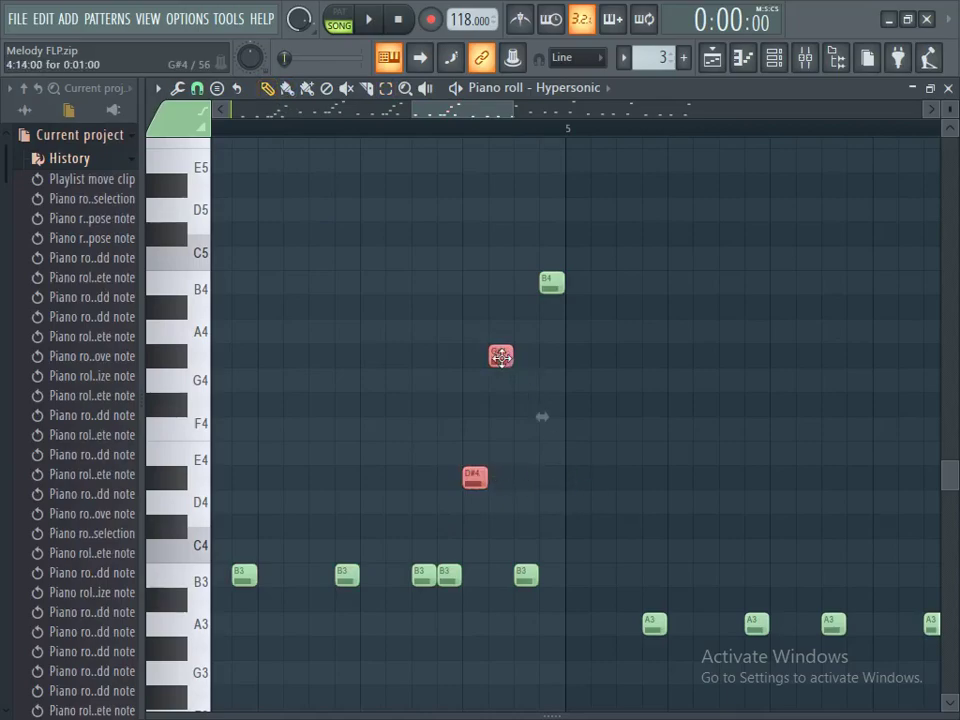
pyautogui.press('Down')
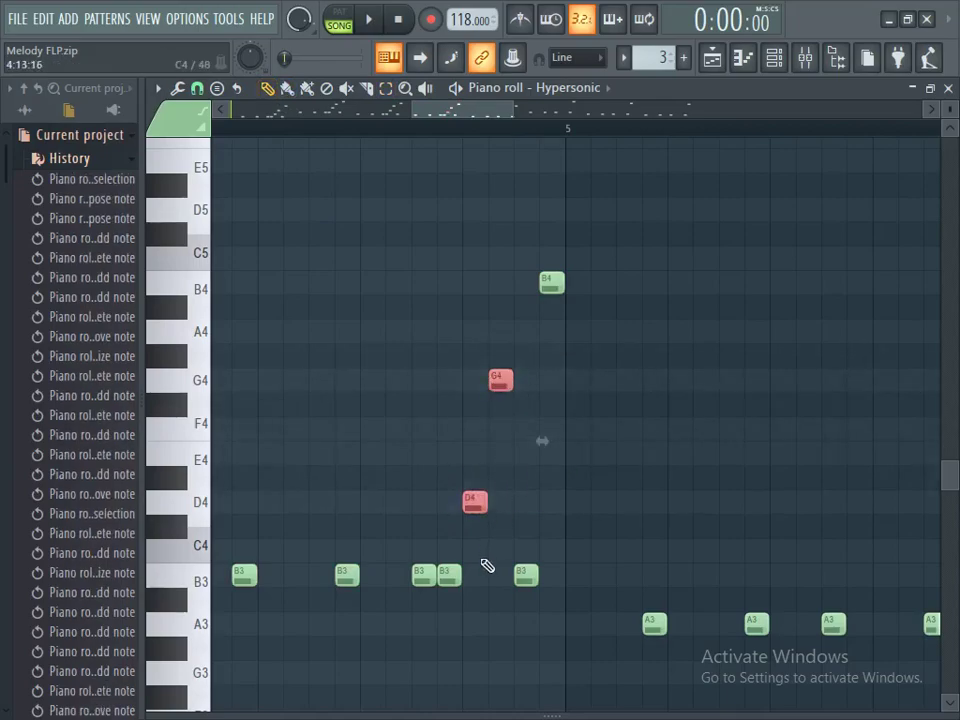
# Play the bass line from the start to check the new phrases in bars 3 and 4
pyautogui.moveTo(513, 114); pyautogui.dragTo(690, 110)
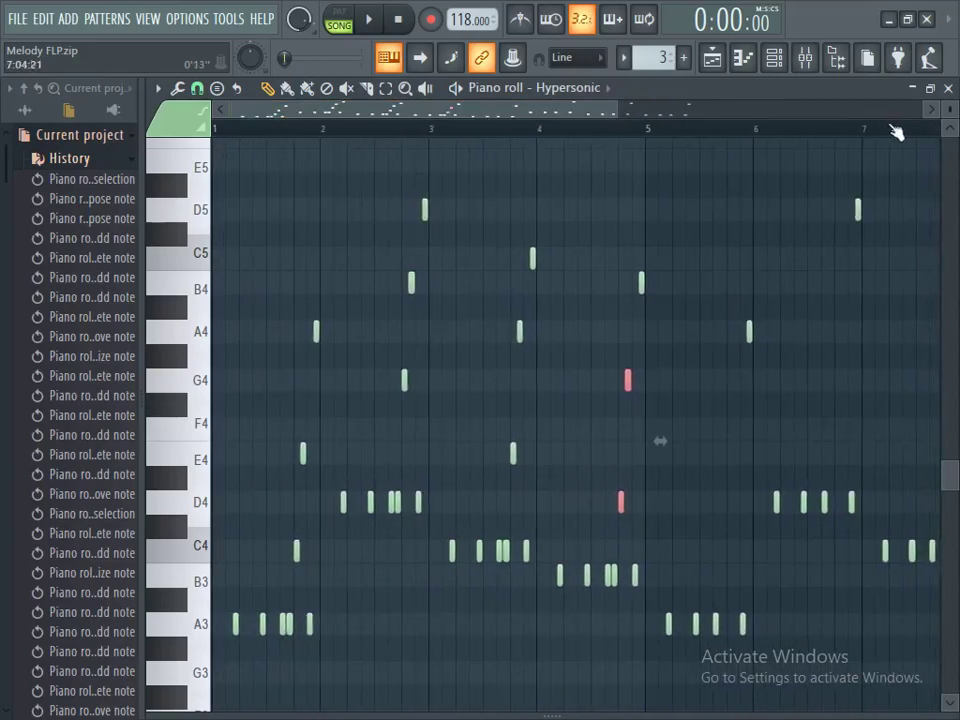
pyautogui.click(950, 108)
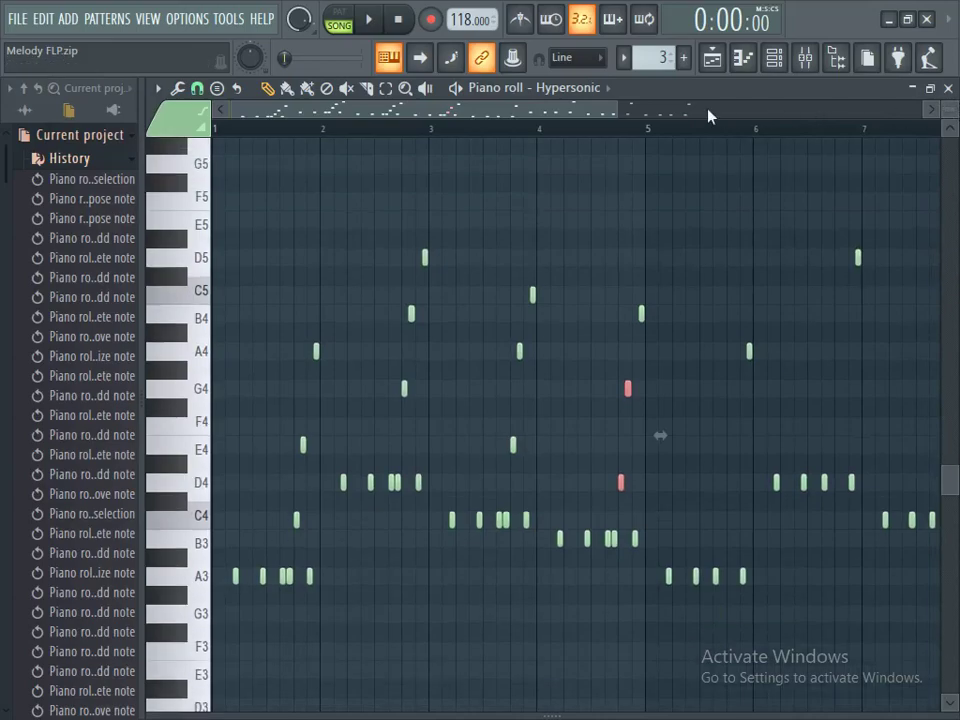
pyautogui.press('space')
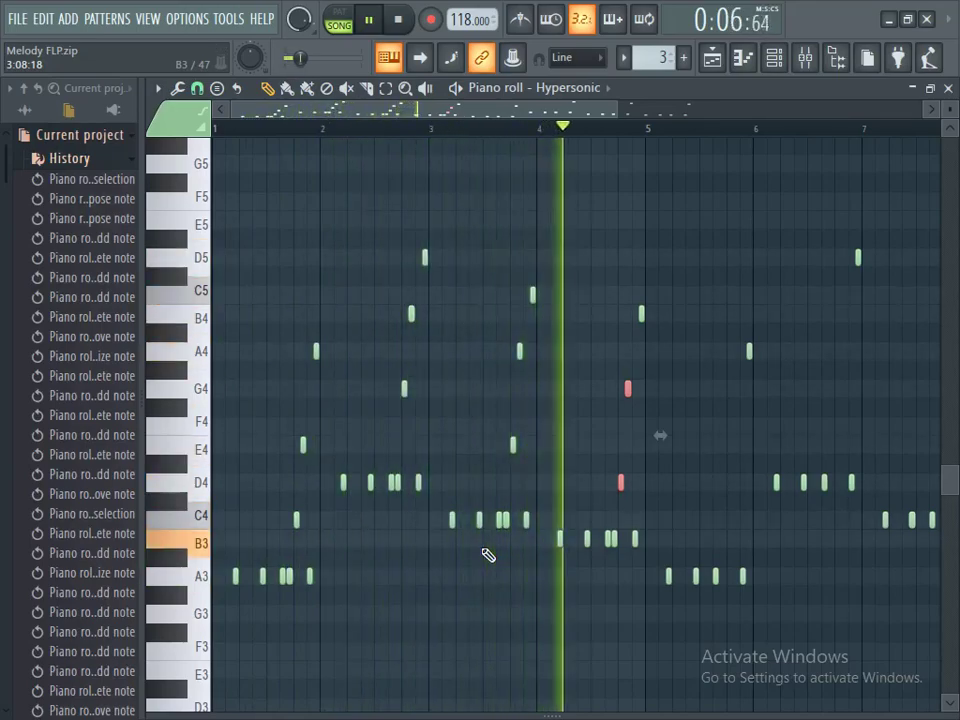
pyautogui.press('space')
# Delete the old bass notes in bars 5 to 8 and copy the phrases from bars 1 to 4 there
pyautogui.moveTo(614, 106); pyautogui.dragTo(677, 163)
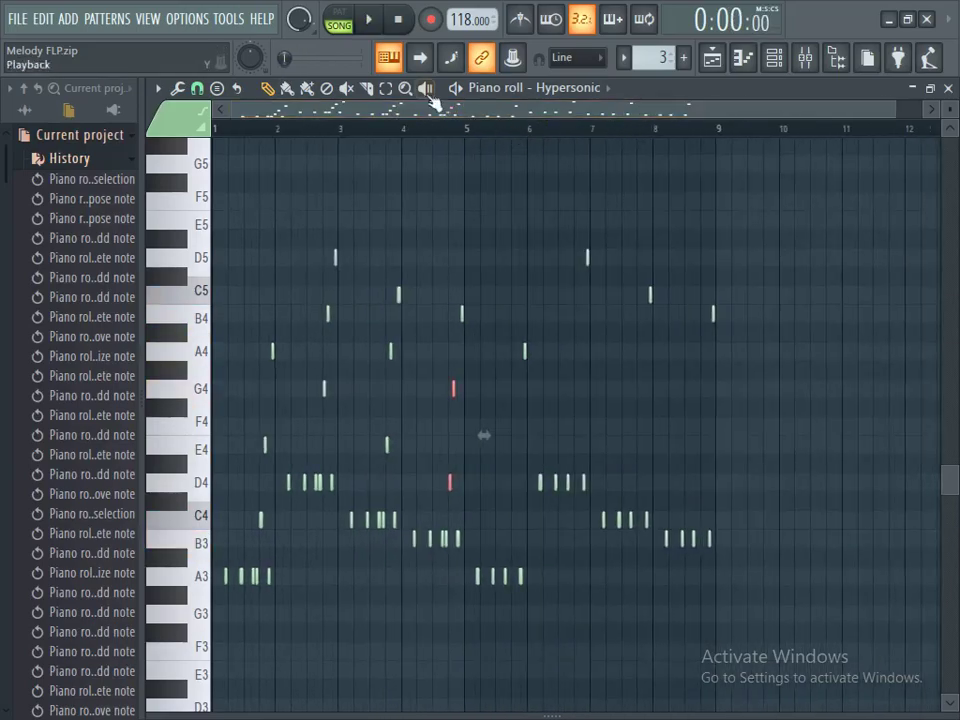
pyautogui.moveTo(520, 580); pyautogui.dragTo(480, 665)
pyautogui.press('Delete')
pyautogui.moveTo(660, 184); pyautogui.dragTo(146, 622)
pyautogui.click(267, 89)
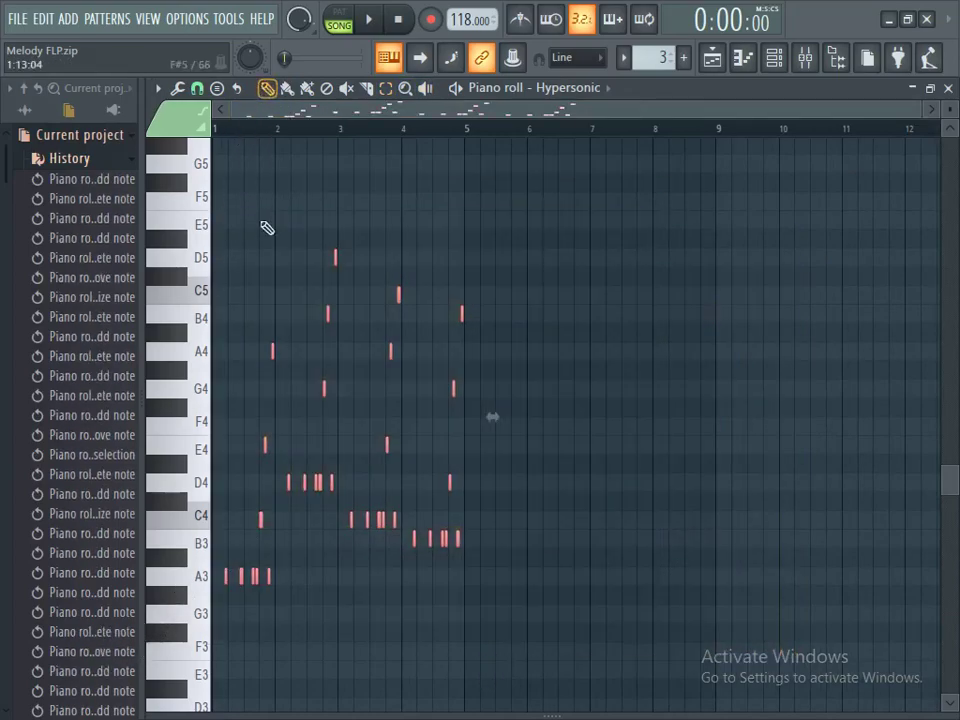
pyautogui.moveTo(227, 571); pyautogui.dragTo(480, 574)
pyautogui.scroll(3, 491, 574)
# Play the song with the eight-bar bass line and open the Nexus channel's plugin window during playback
pyautogui.press('space')
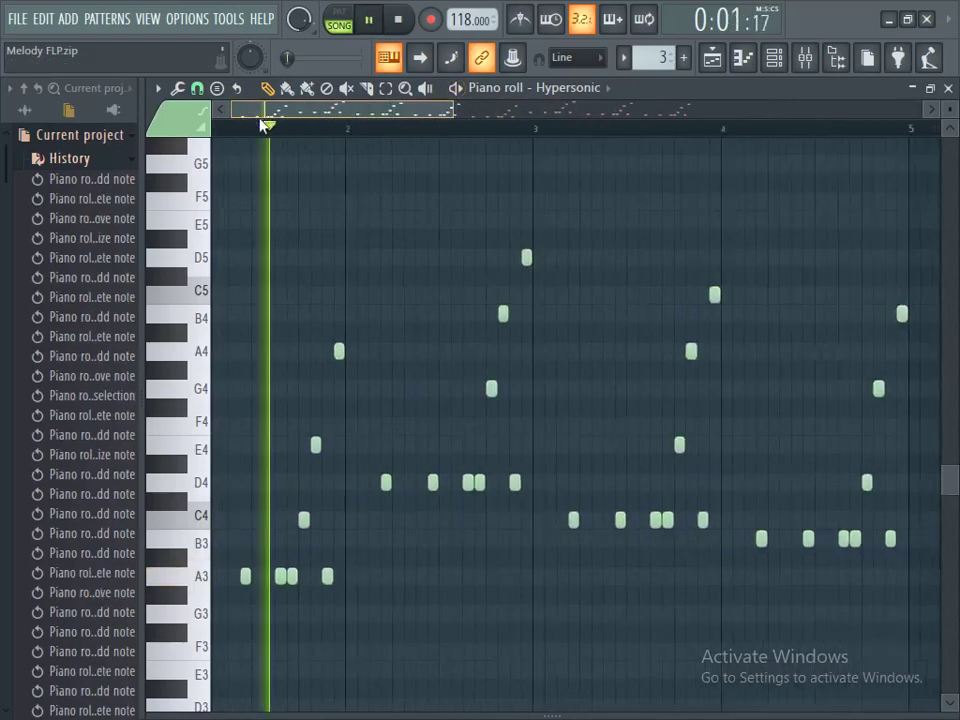
pyautogui.moveTo(460, 113); pyautogui.dragTo(945, 103)
pyautogui.scroll(-1, 945, 103)
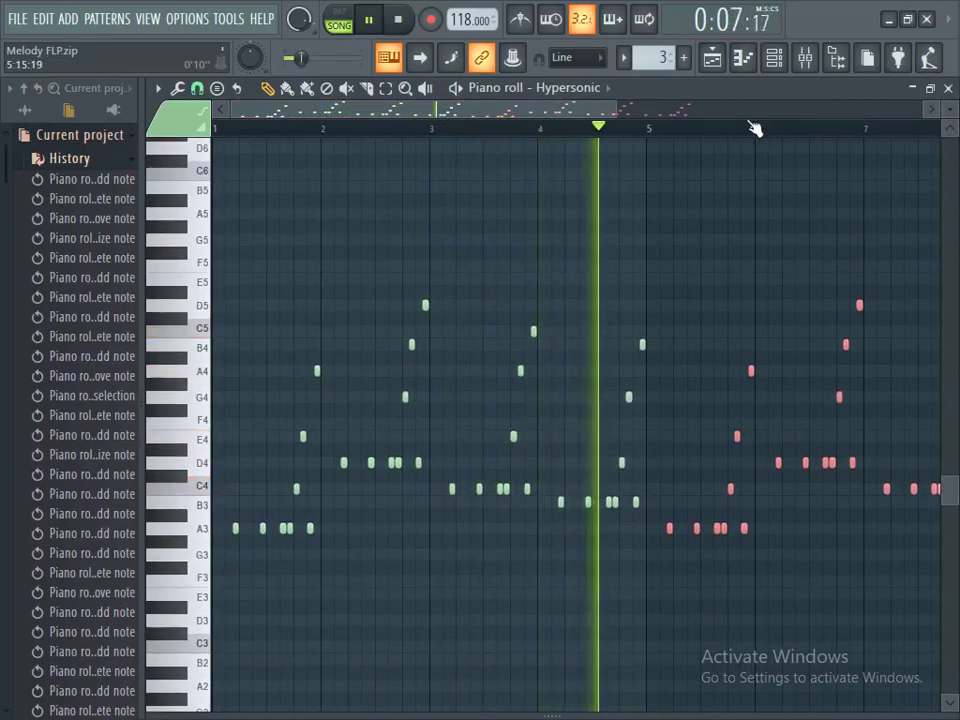
pyautogui.click(774, 60)
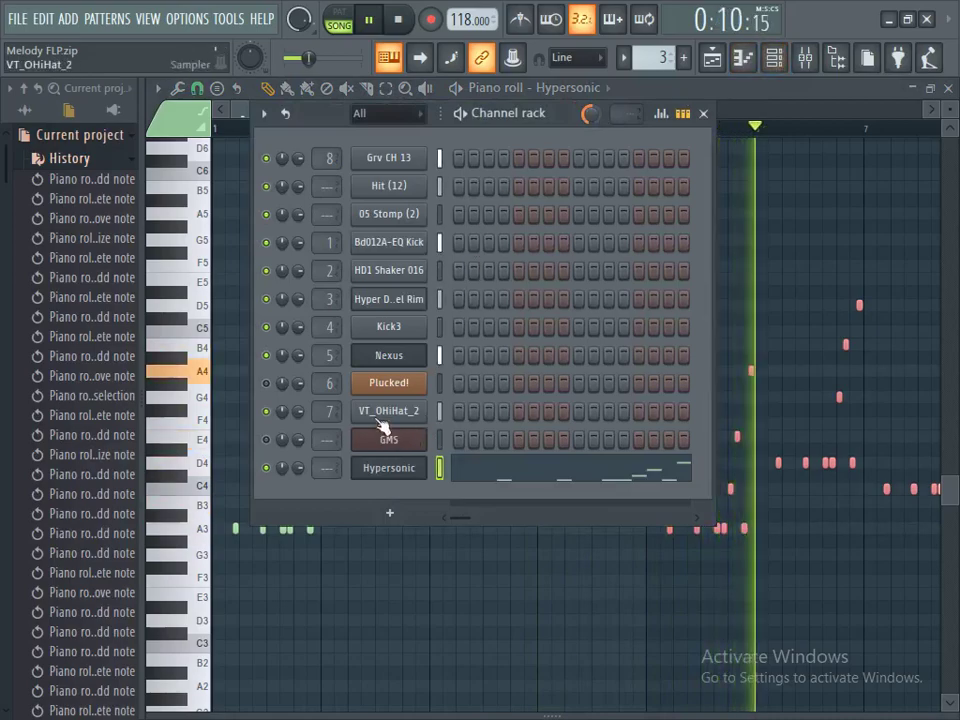
pyautogui.click(393, 358)
pyautogui.moveTo(381, 498); pyautogui.dragTo(397, 432)
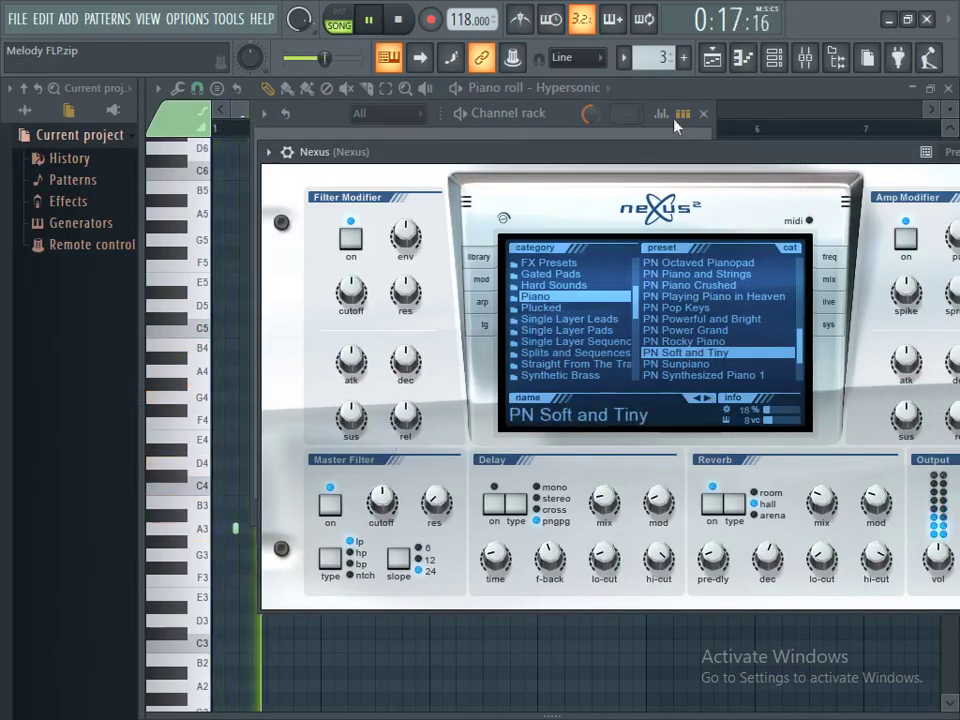
# Review the Pattern 1, Pattern 2 and Bass clips across all 16 bars of the Playlist, and stop playback
pyautogui.click(712, 58)
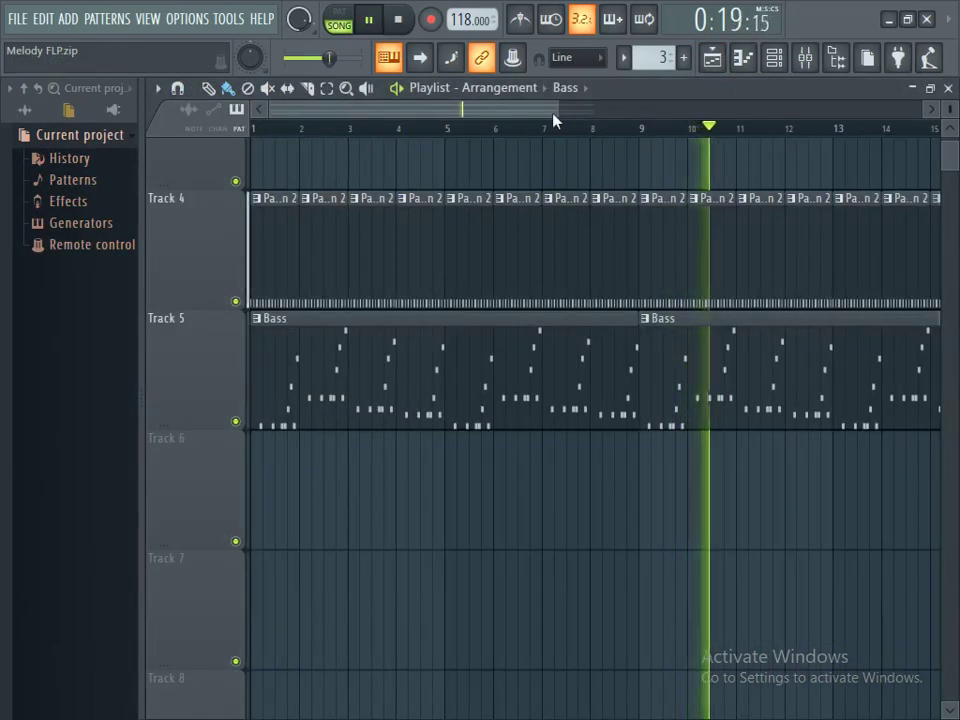
pyautogui.moveTo(562, 118); pyautogui.dragTo(576, 119)
pyautogui.scroll(-2, 590, 118)
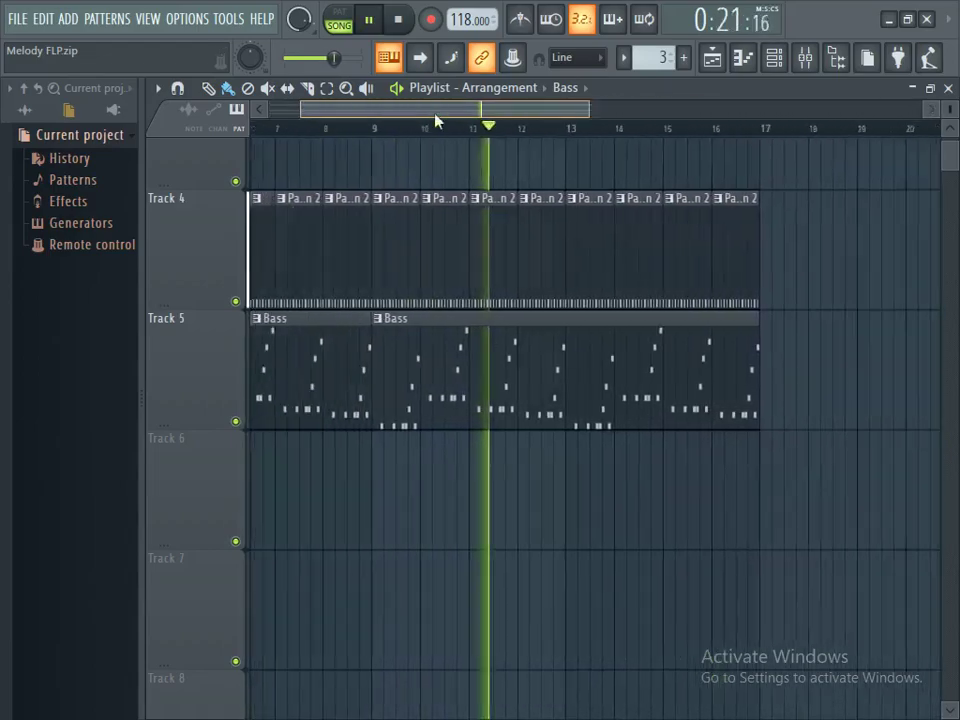
pyautogui.scroll(2, 840, 143)
pyautogui.scroll(-2, 950, 108)
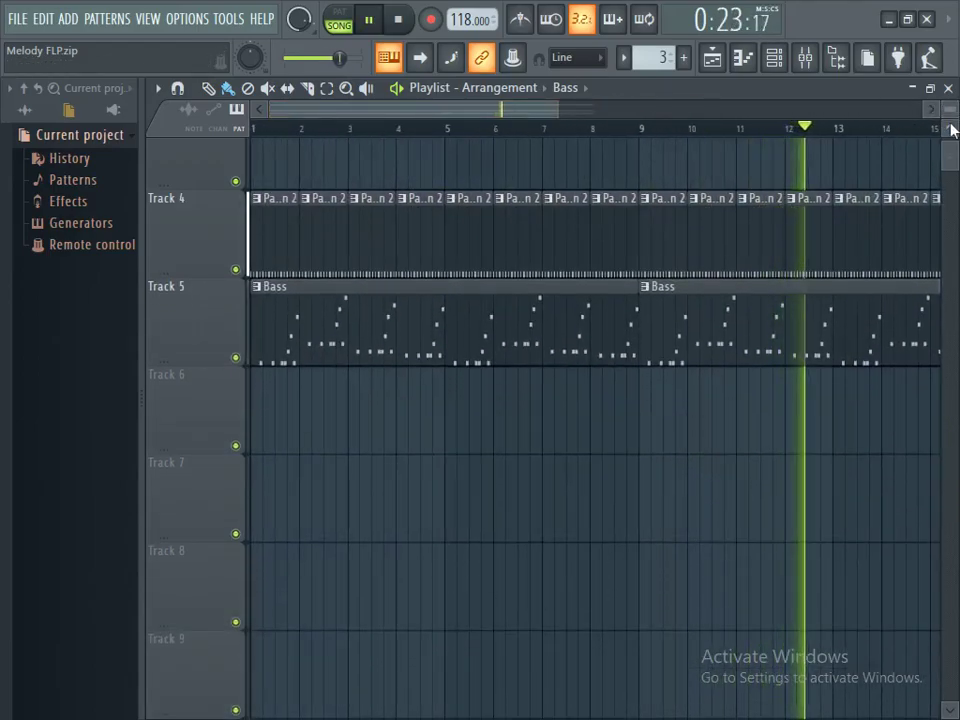
pyautogui.scroll(3, 951, 124)
pyautogui.press('space')
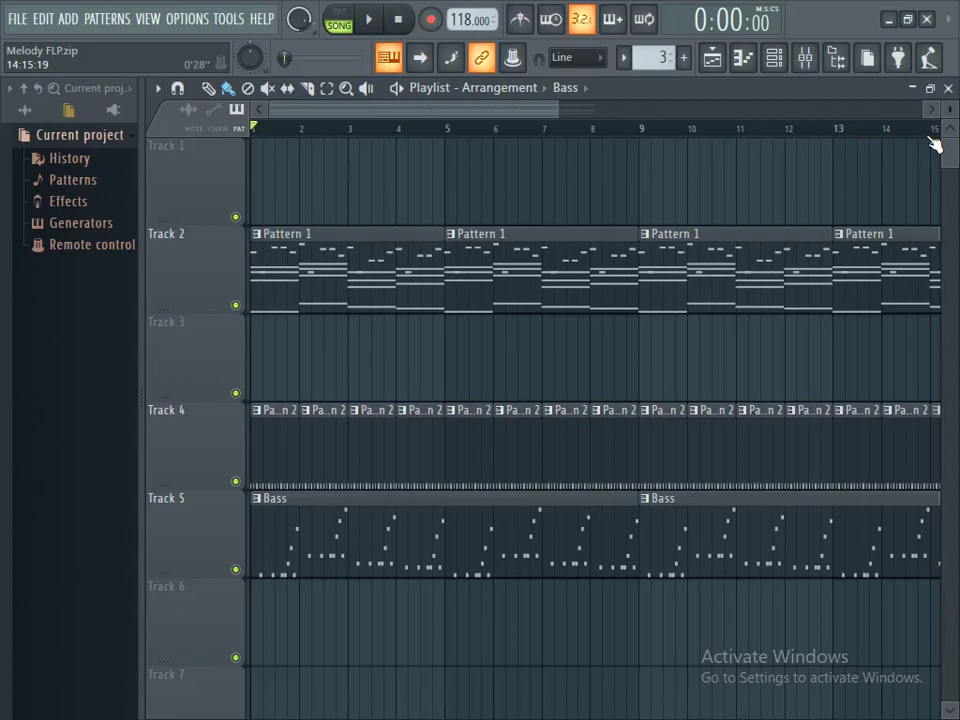
pyautogui.scroll(-2, 948, 140)
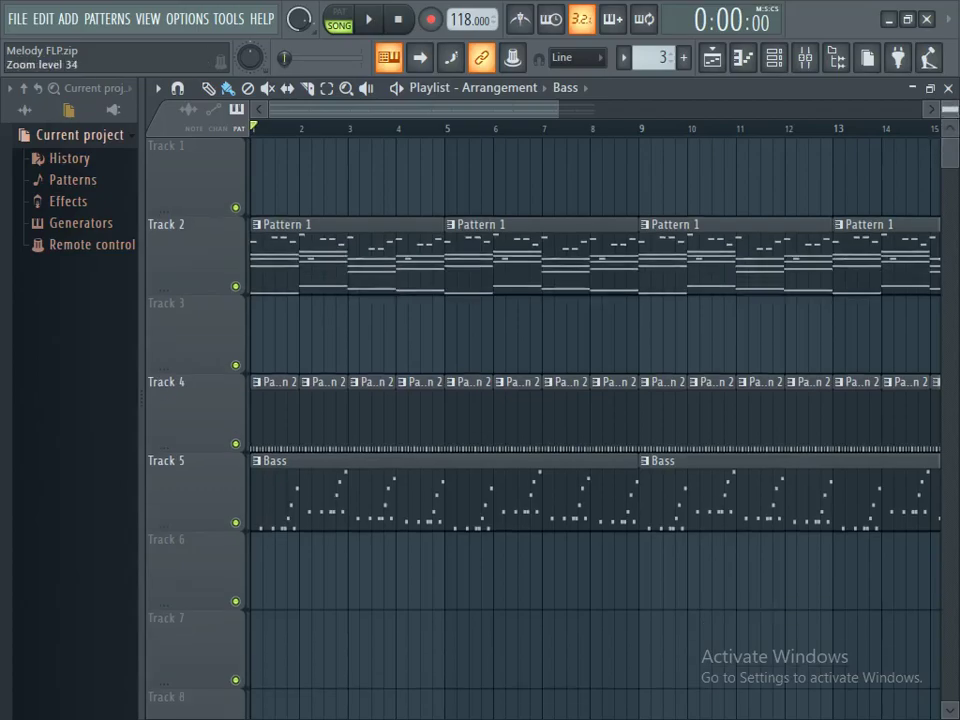
pyautogui.moveTo(560, 108); pyautogui.dragTo(738, 138)
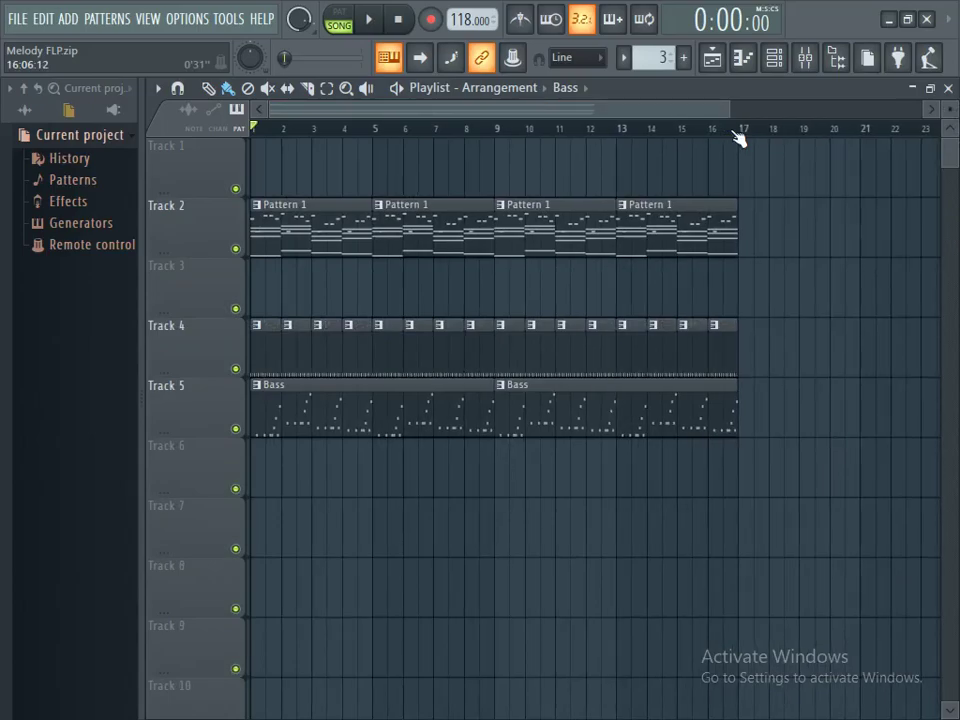
# Close the Playlist view and minimise FL Studio to switch to OBS
pyautogui.click(806, 60)
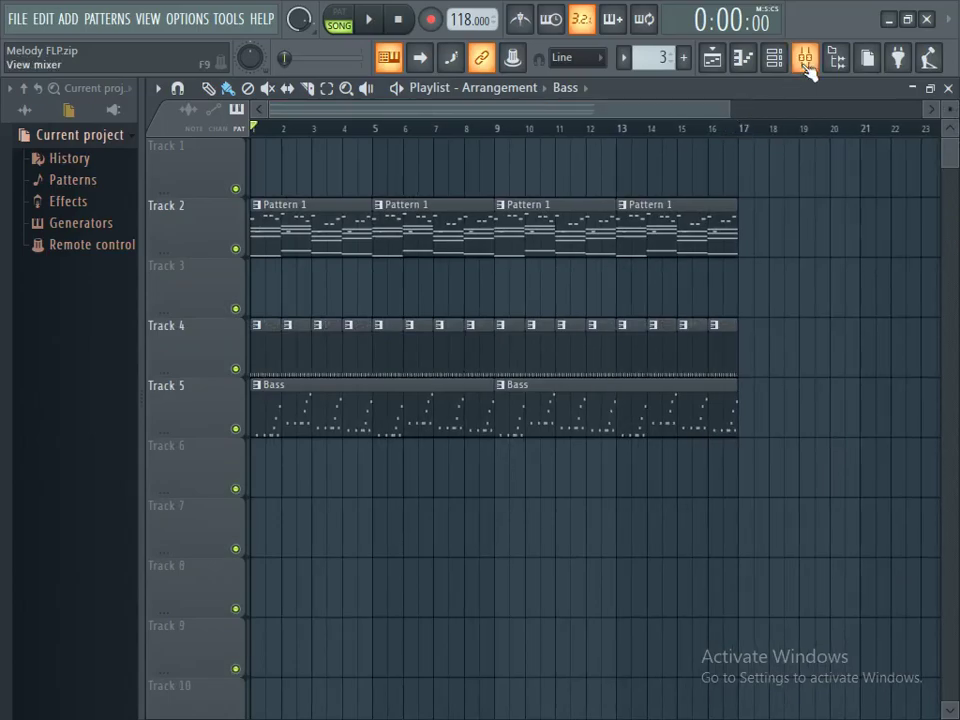
pyautogui.click(711, 58)
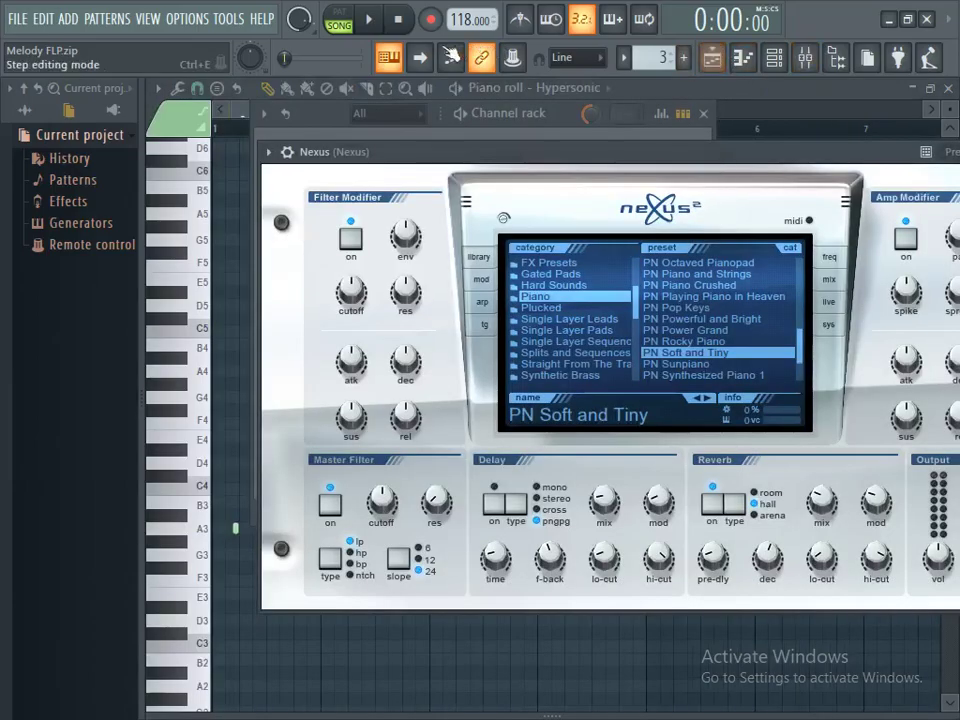
pyautogui.click(889, 18)
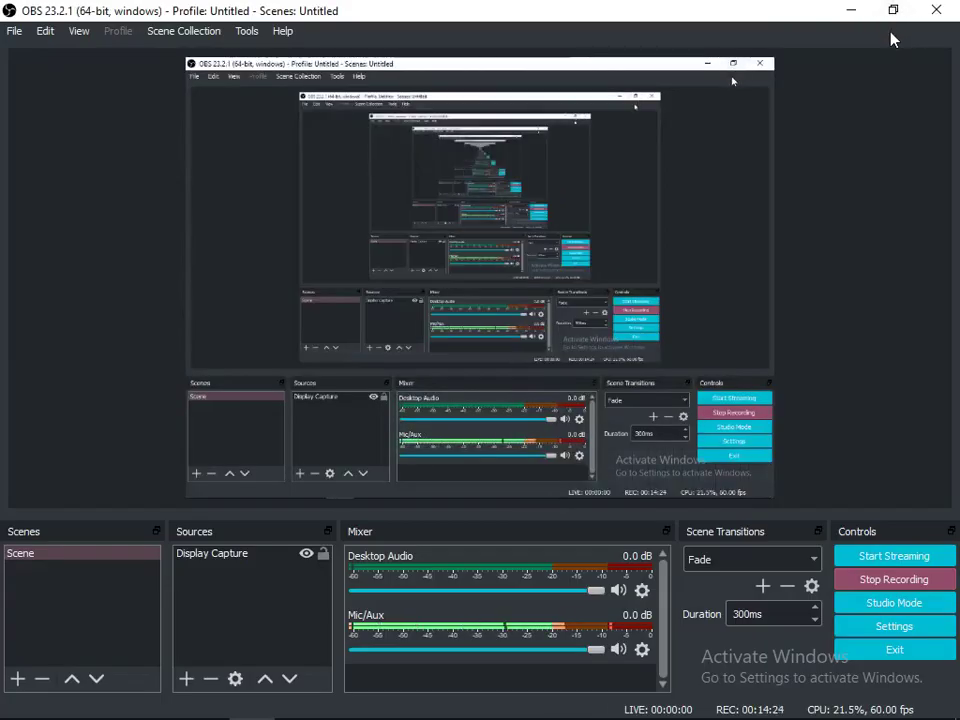